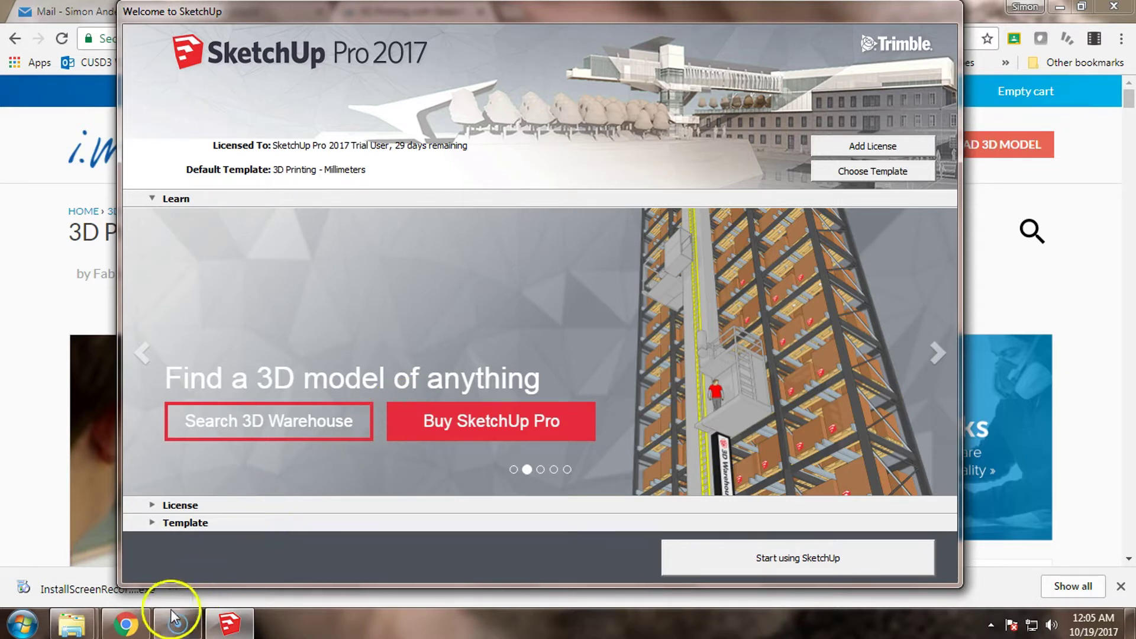
# Switch to Chrome, dismiss the download offer and read the article's tips on avoiding internal overlapping and checking that a model is solid
pyautogui.moveTo(131, 632)
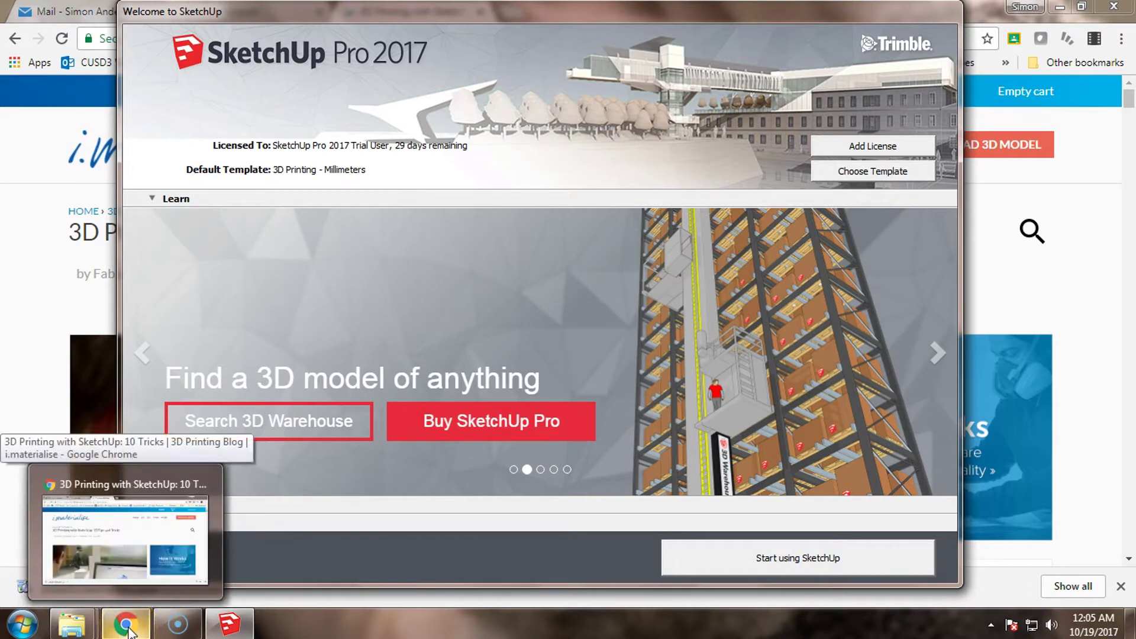
pyautogui.click(131, 632)
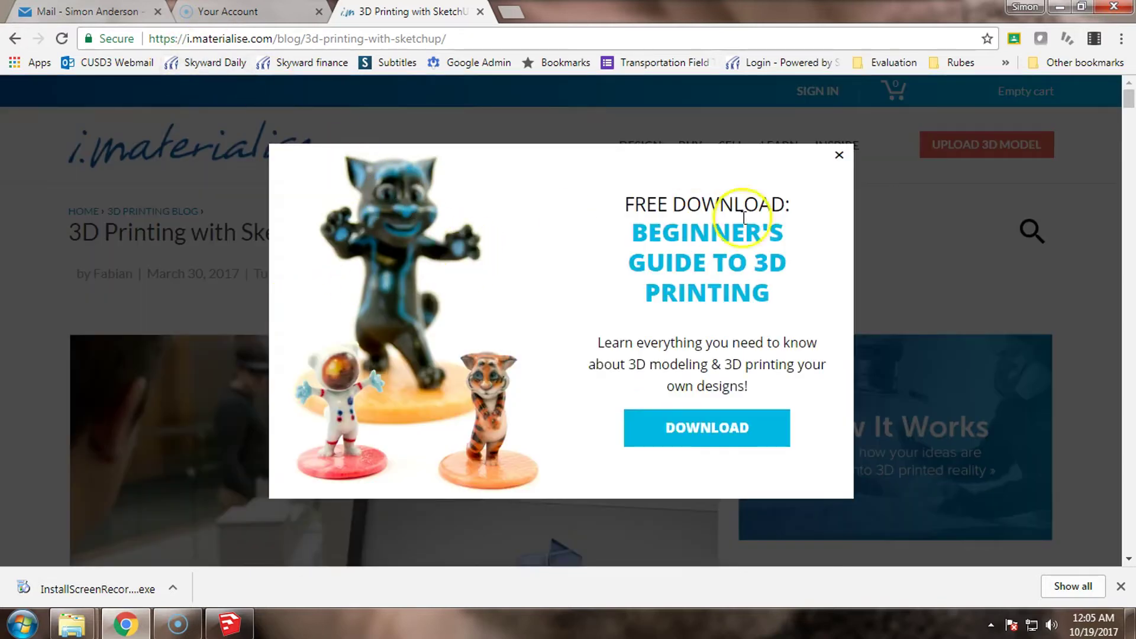
pyautogui.click(839, 156)
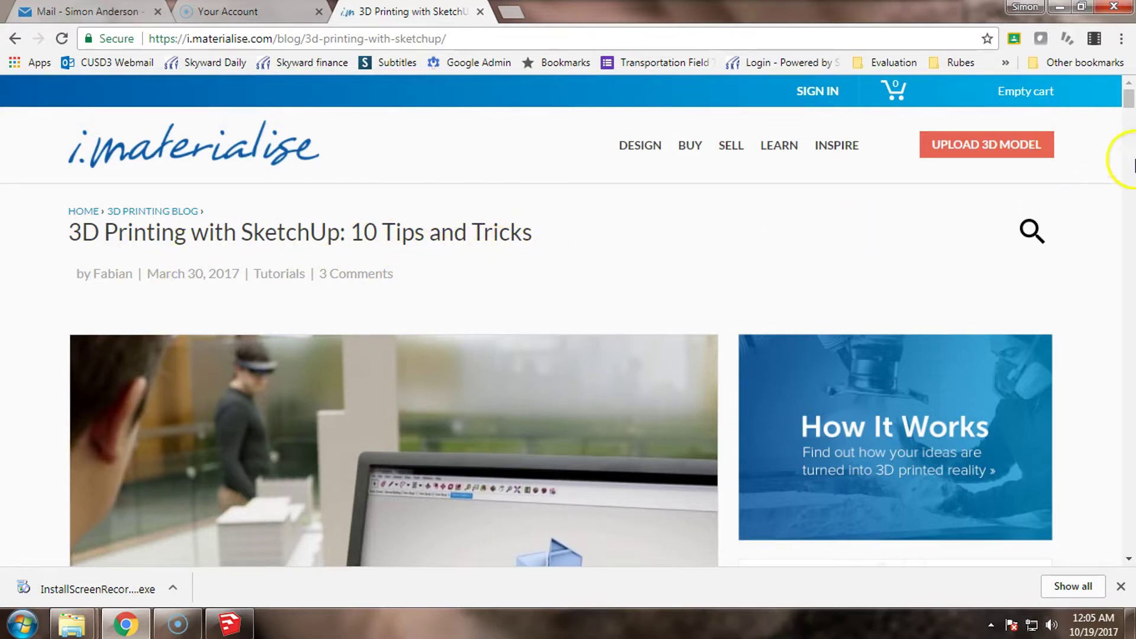
pyautogui.moveTo(1129, 101); pyautogui.dragTo(1133, 232)
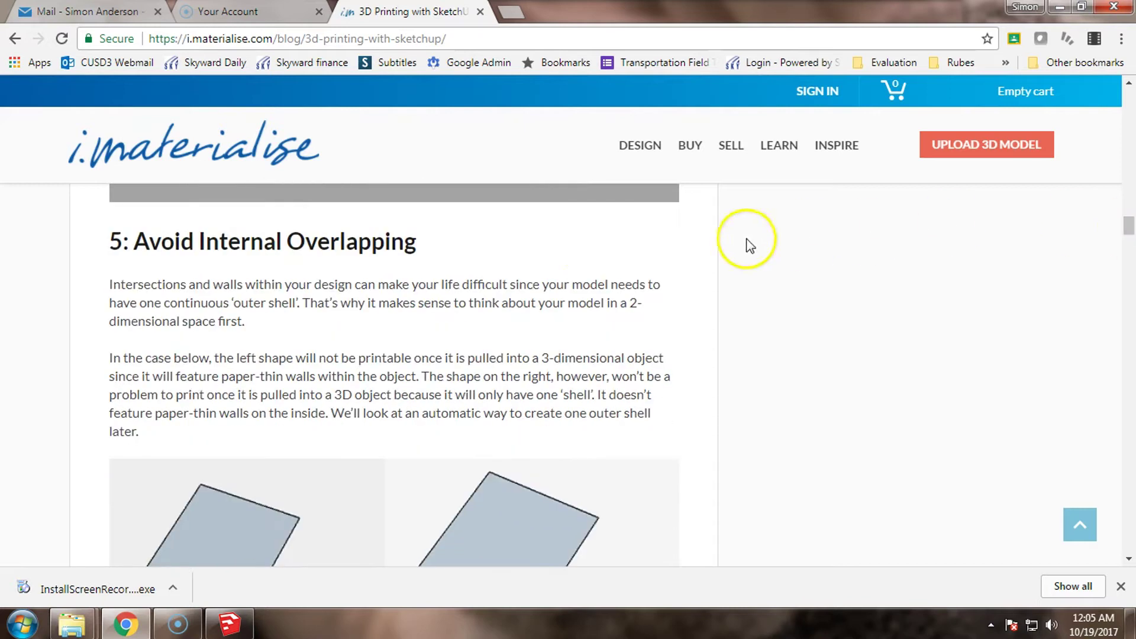
pyautogui.scroll(-4, 372, 372)
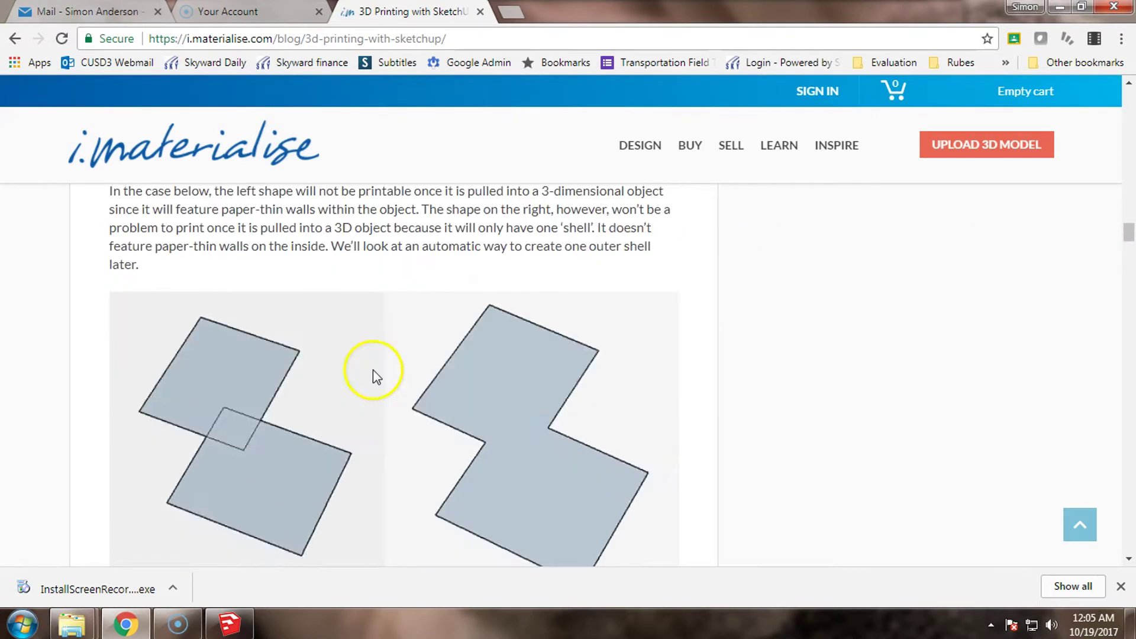
pyautogui.scroll(-4, 412, 373)
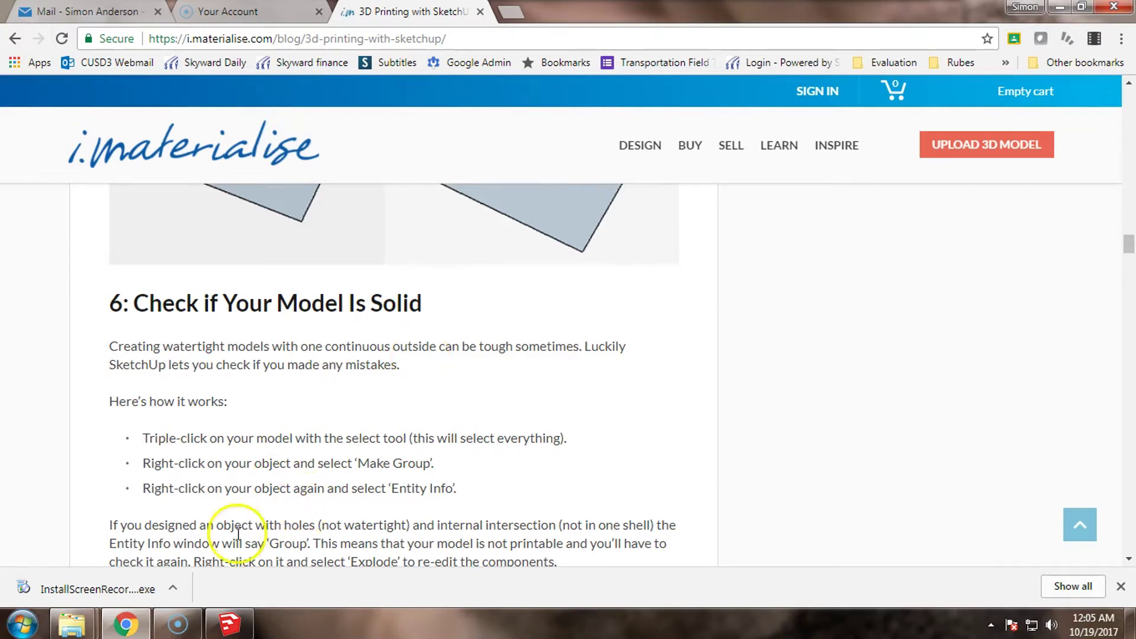
# Switch to SketchUp and start a new model from the 3D Printing - Millimeters template
pyautogui.click(230, 629)
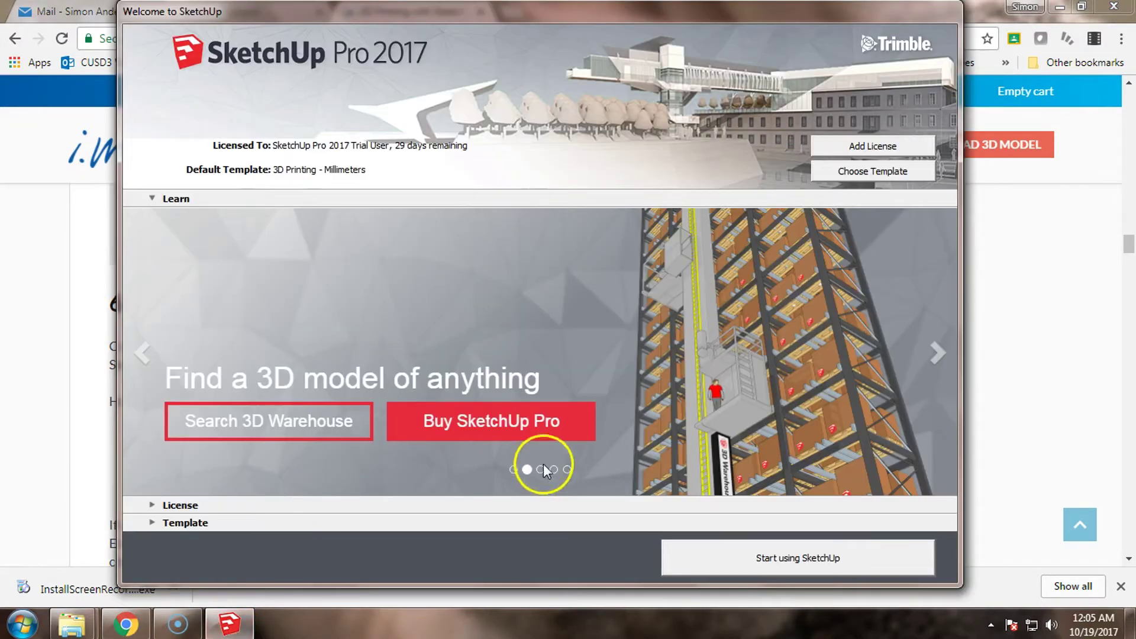
pyautogui.click(155, 524)
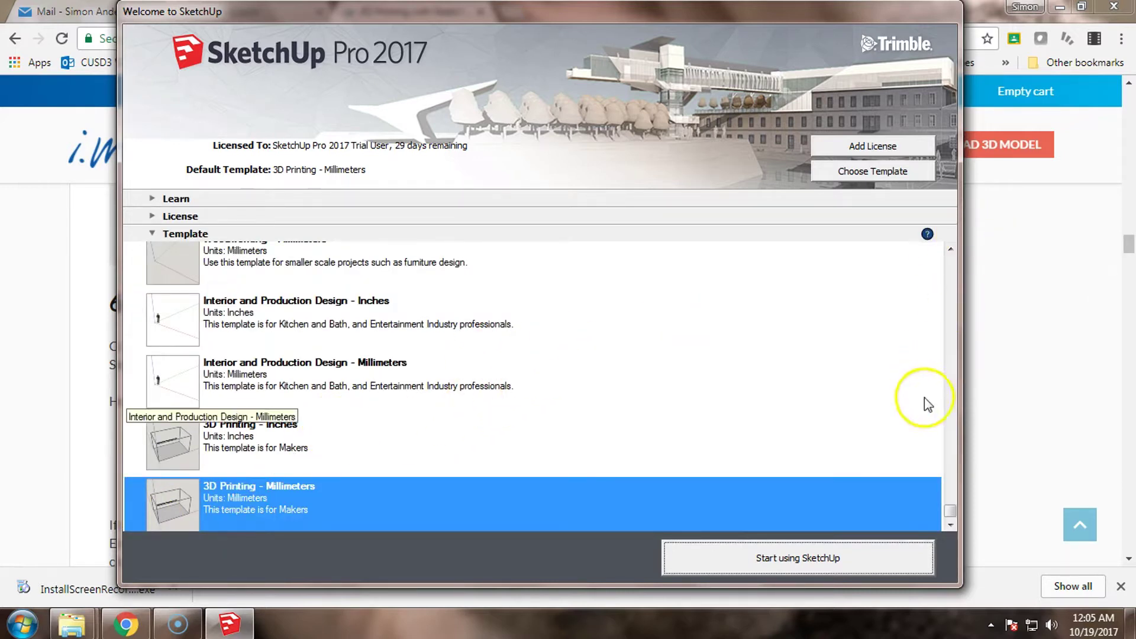
pyautogui.click(289, 495)
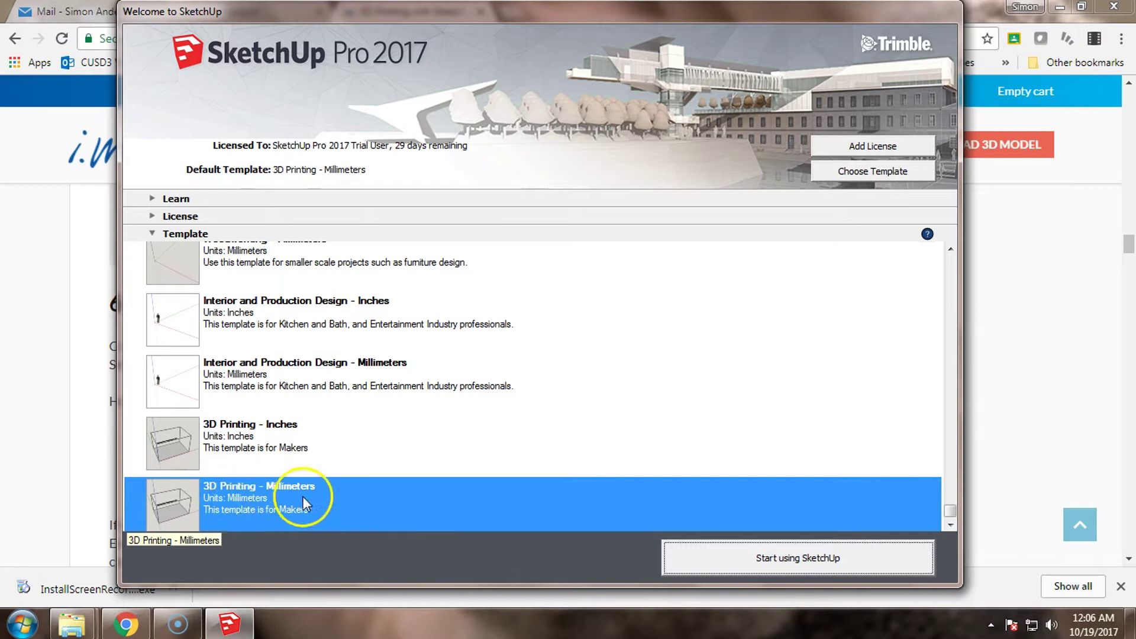
pyautogui.click(730, 556)
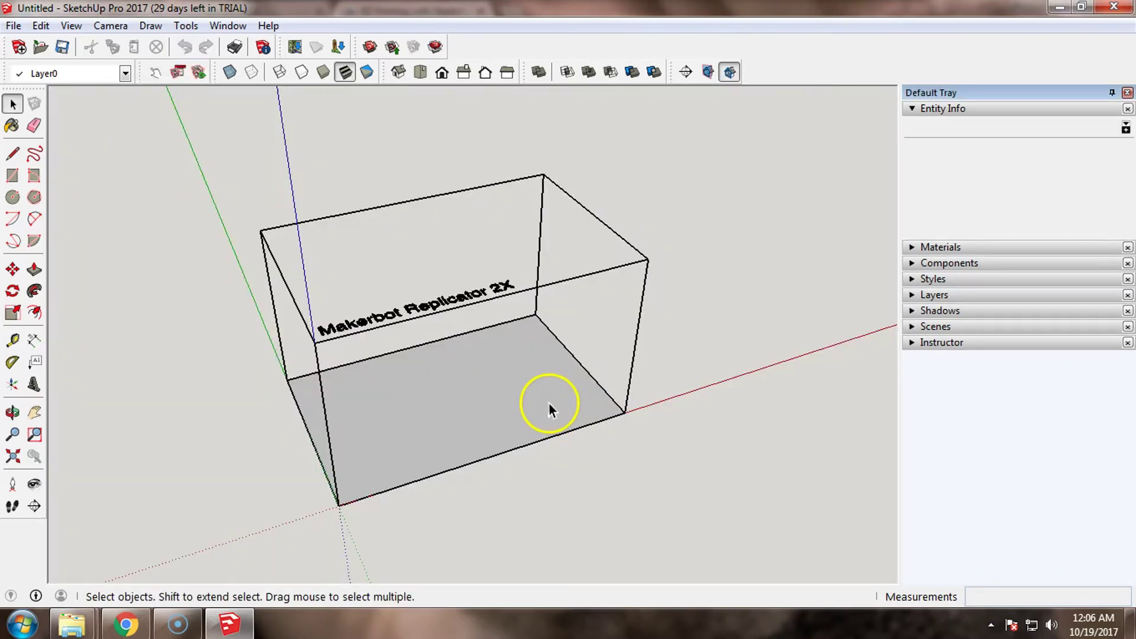
# Set the 3D printer of the build volume component to Makerbot Replicator Mini and apply it
pyautogui.moveTo(485, 494); pyautogui.dragTo(296, 483, button='middle')
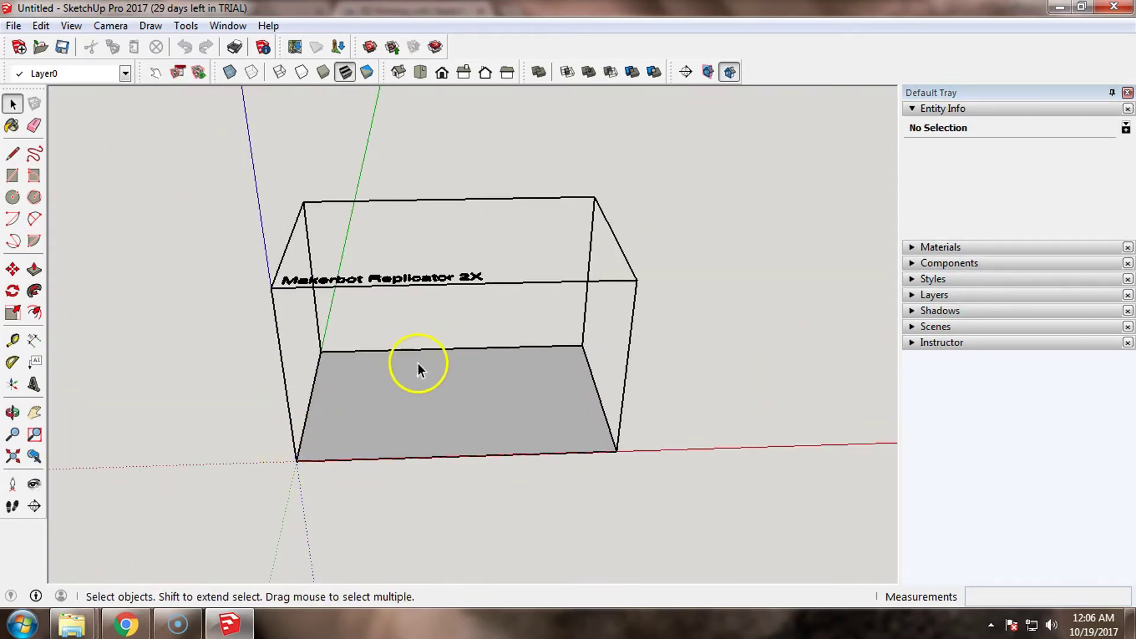
pyautogui.press('o')
pyautogui.moveTo(408, 401); pyautogui.dragTo(542, 450, button='middle')
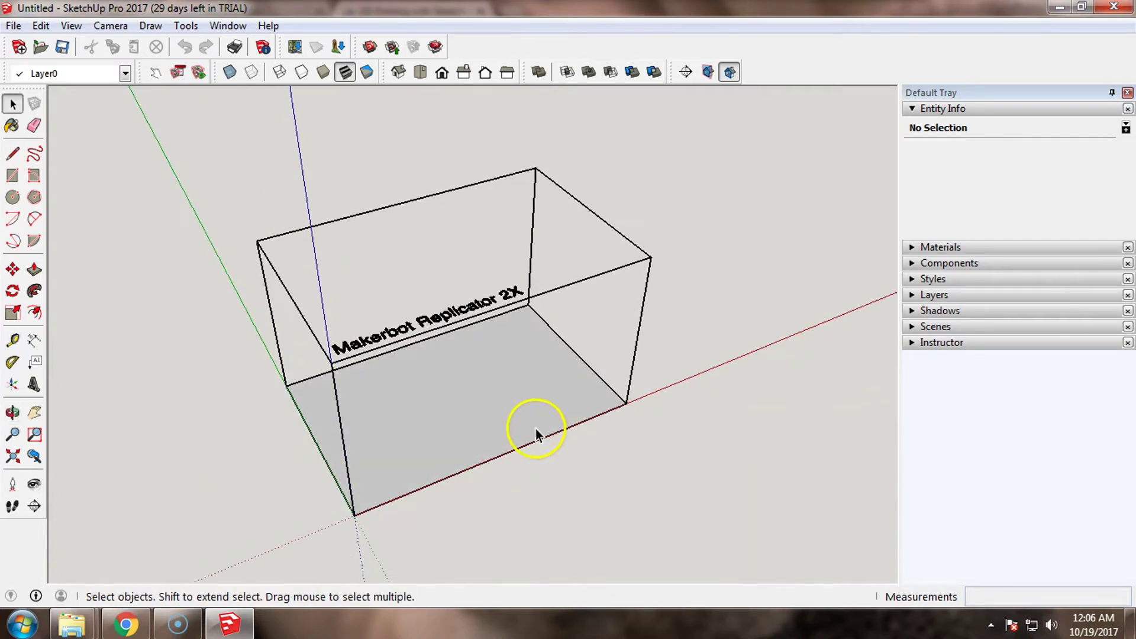
pyautogui.click(488, 406)
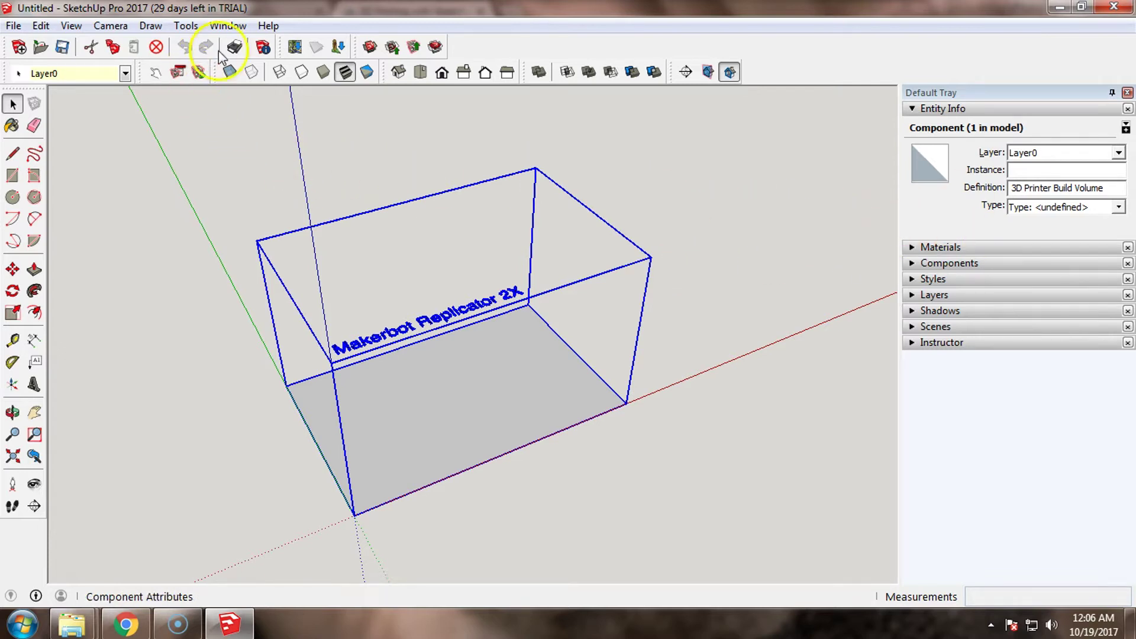
pyautogui.click(178, 71)
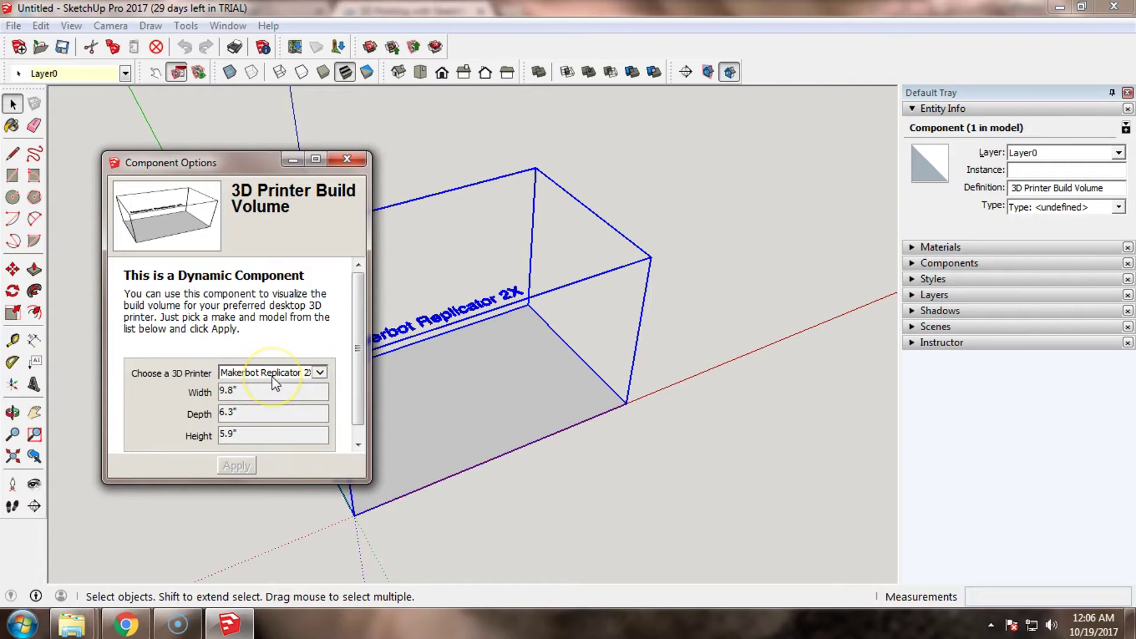
pyautogui.moveTo(357, 480); pyautogui.dragTo(430, 524)
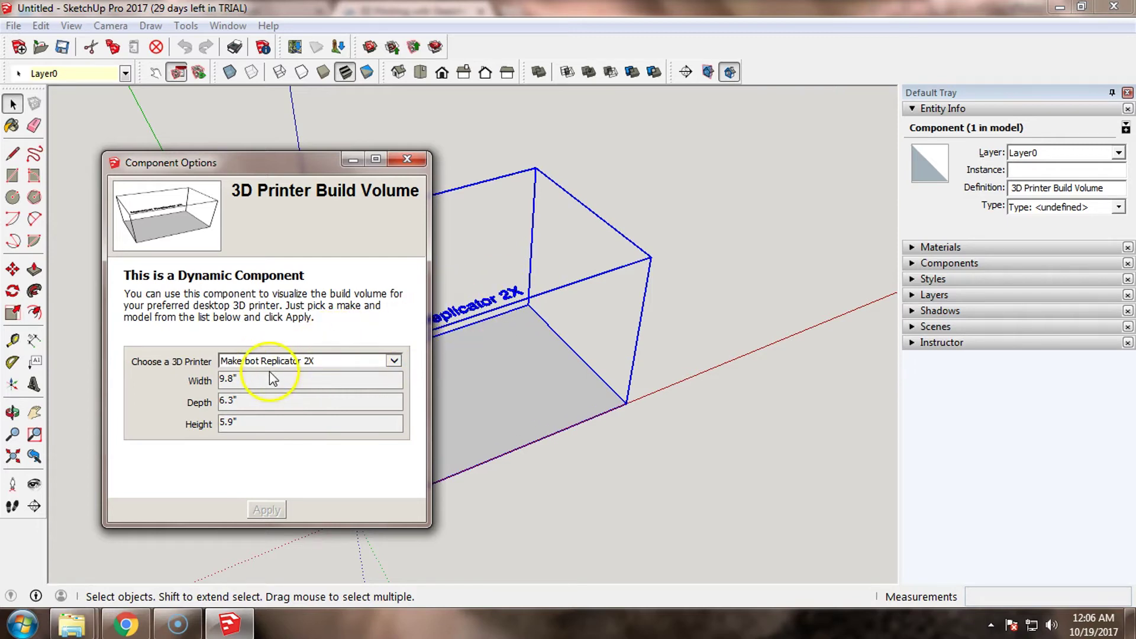
pyautogui.click(393, 361)
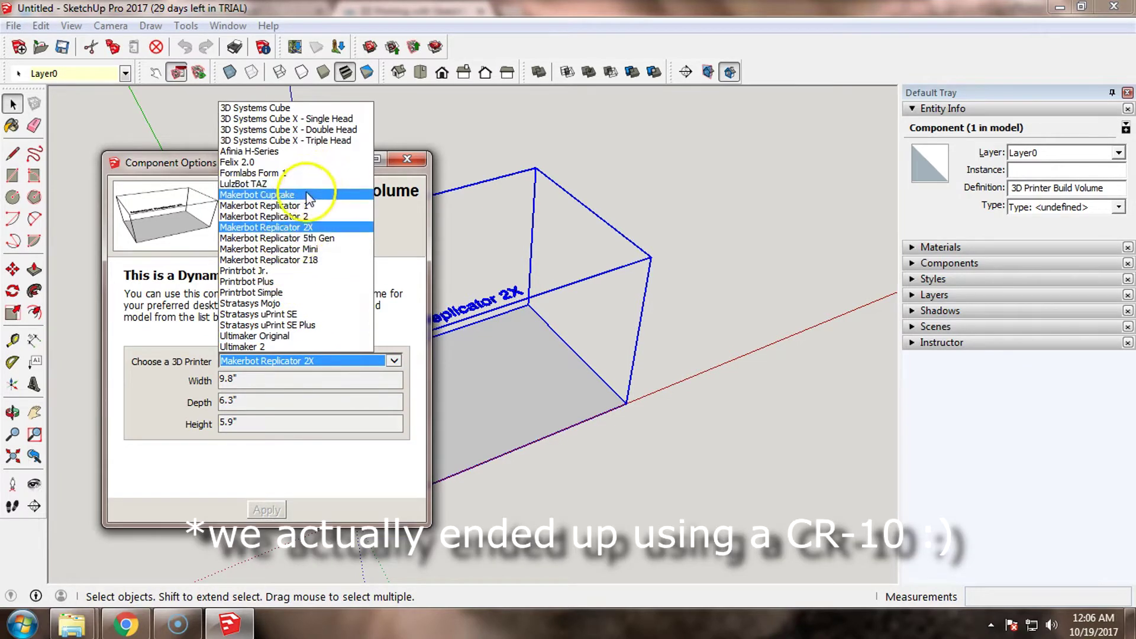
pyautogui.click(289, 251)
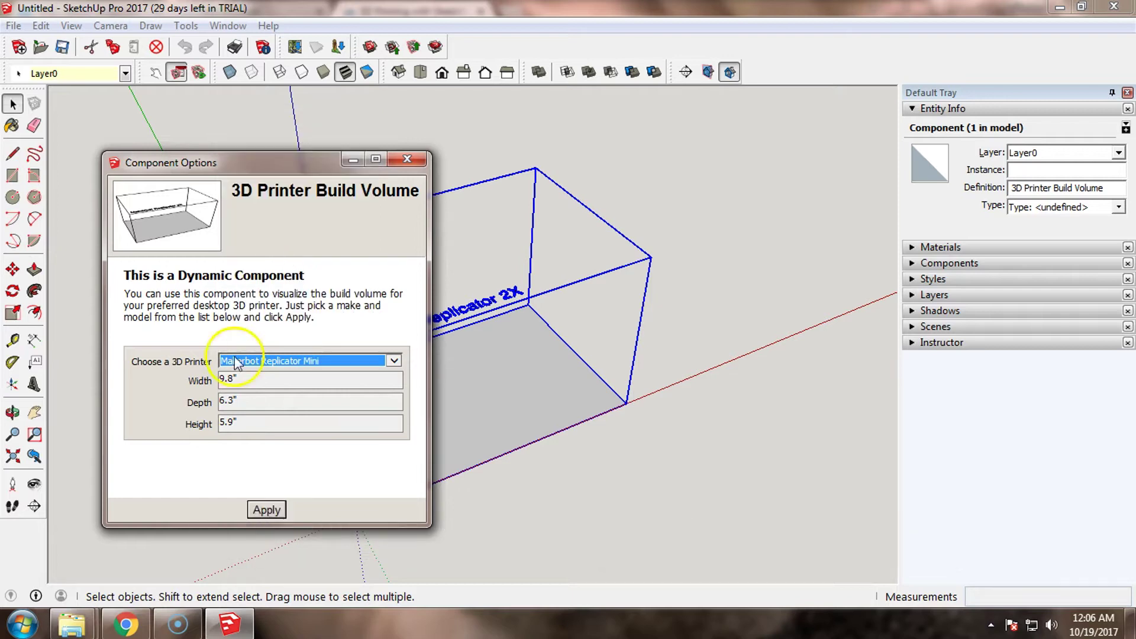
pyautogui.click(266, 510)
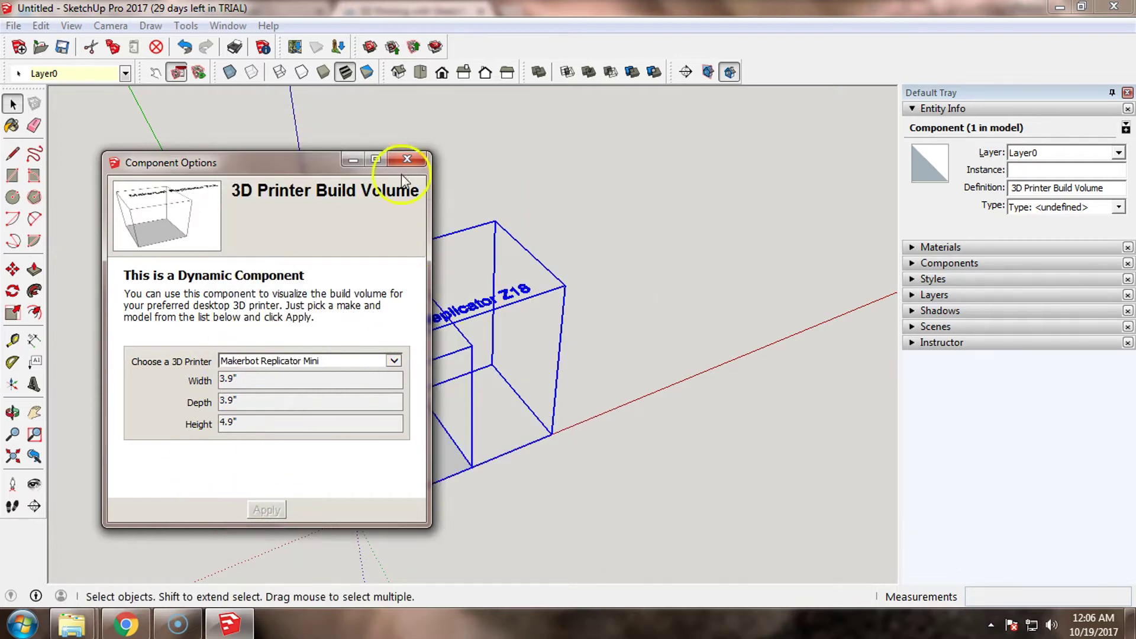
# Try the Makerbot Replicator Z18 as the build volume's printer and compare its size in the model
pyautogui.moveTo(355, 159); pyautogui.dragTo(908, 144)
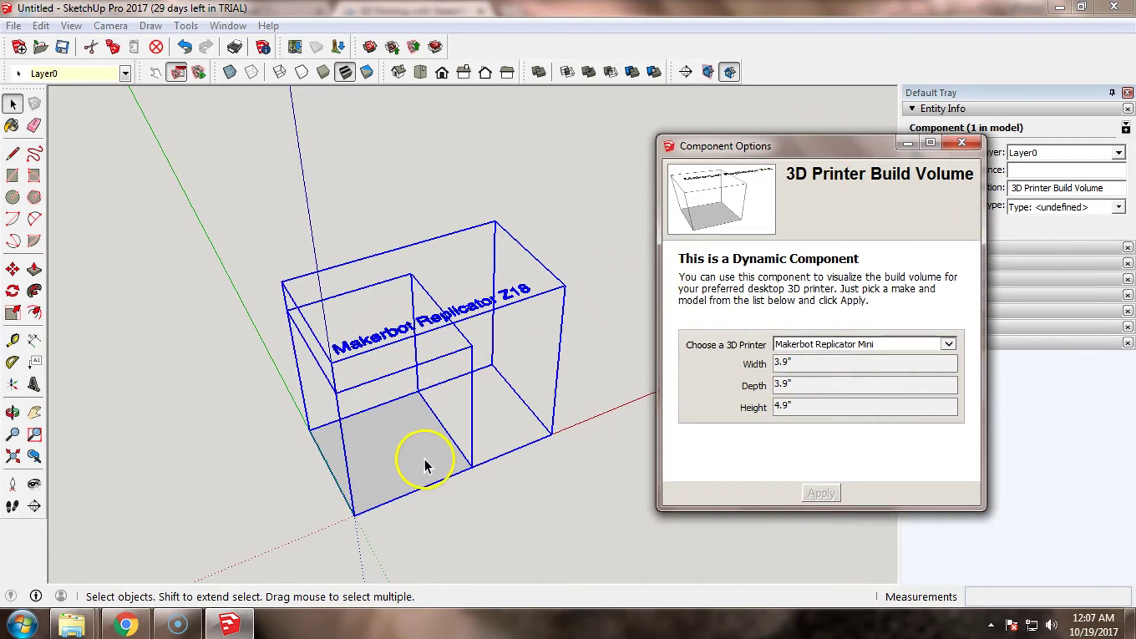
pyautogui.click(947, 344)
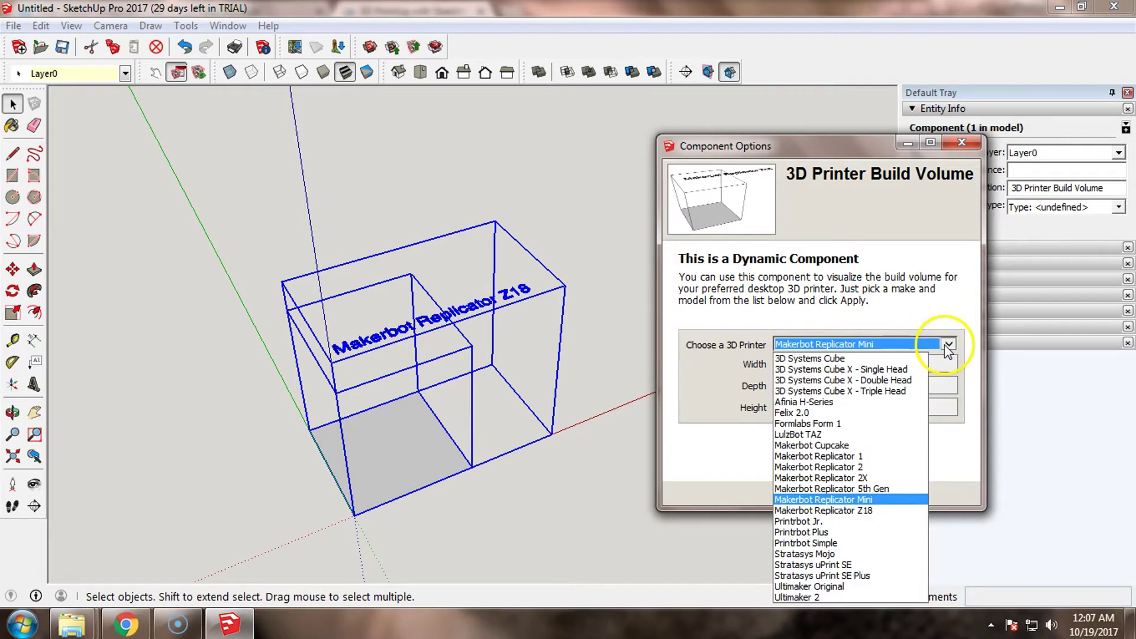
pyautogui.click(851, 512)
pyautogui.click(822, 493)
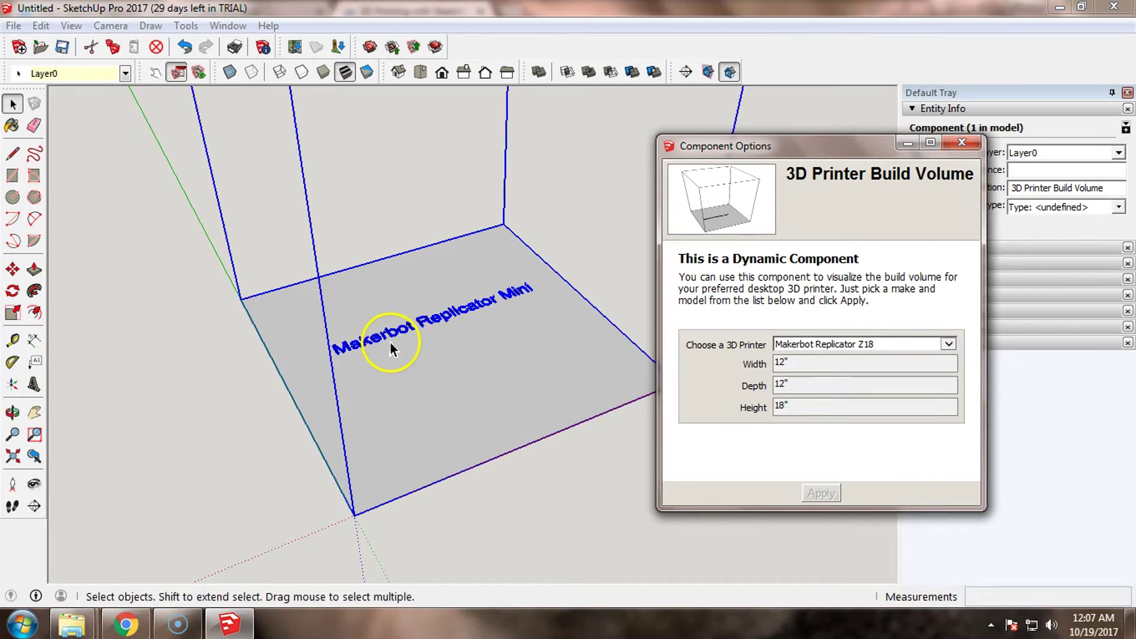
pyautogui.scroll(-6, 391, 349)
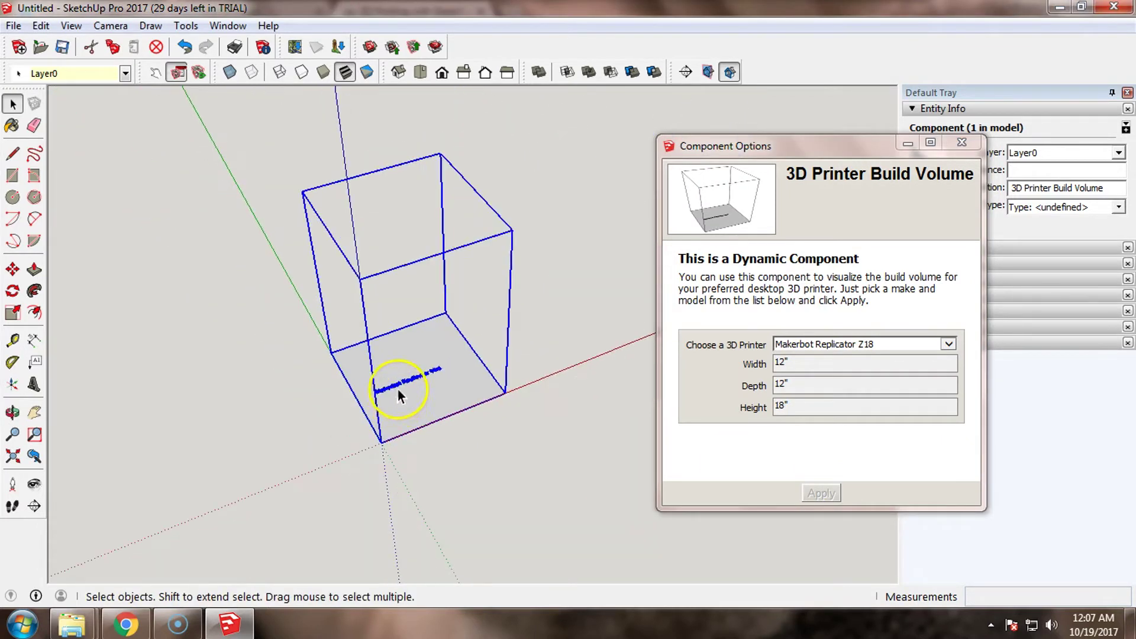
pyautogui.scroll(4, 397, 393)
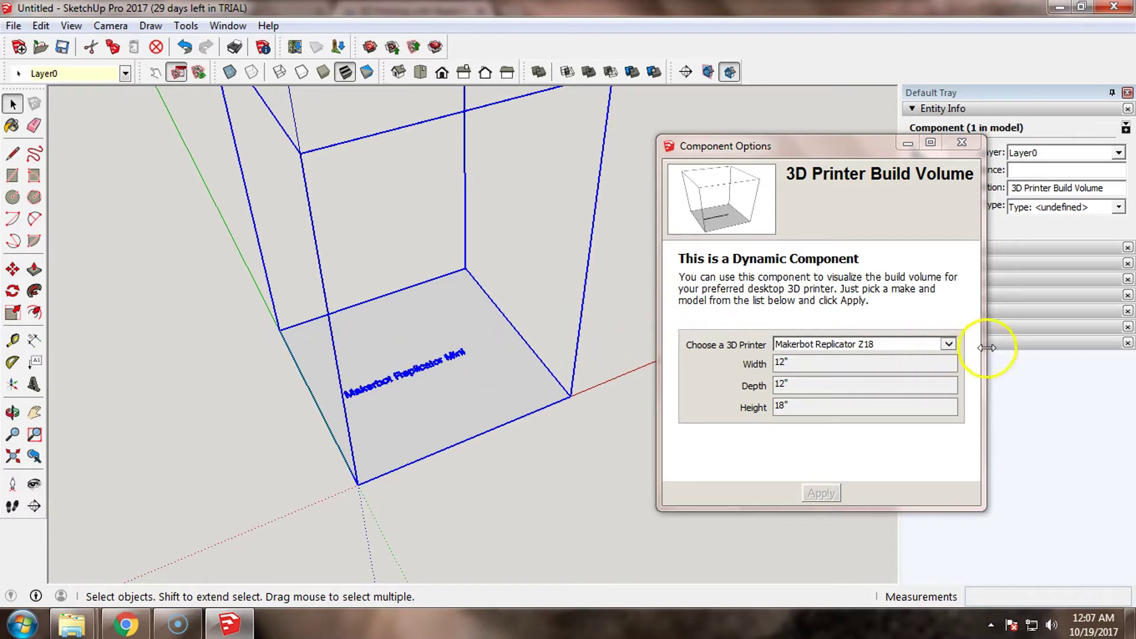
# Switch the build volume back to the Makerbot Replicator Mini and close the component options
pyautogui.click(948, 343)
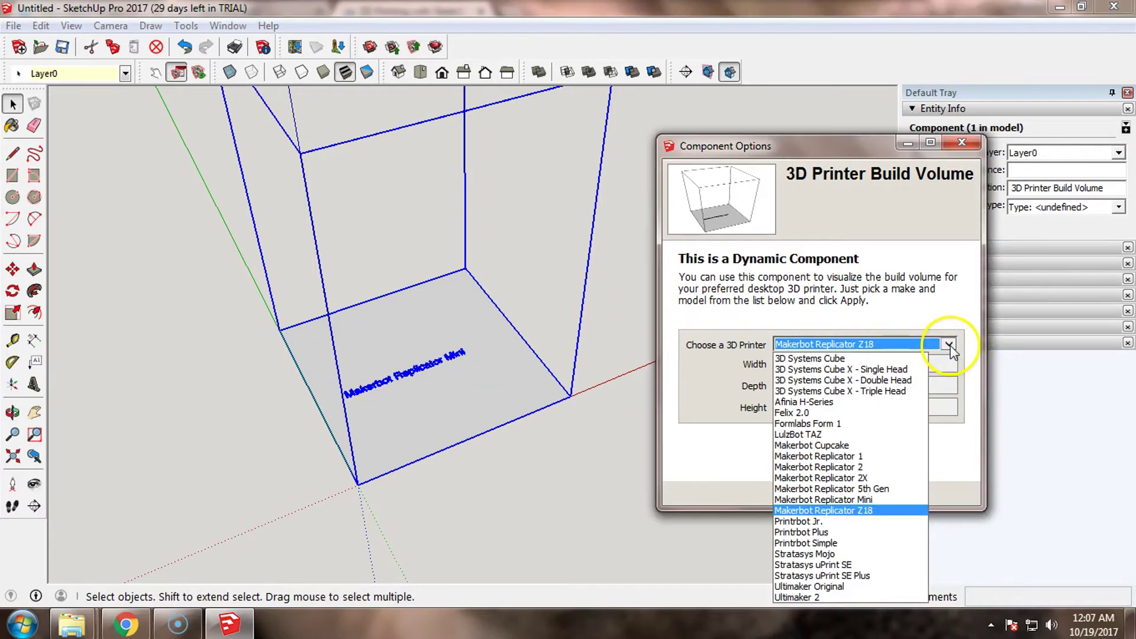
pyautogui.click(827, 498)
pyautogui.click(824, 492)
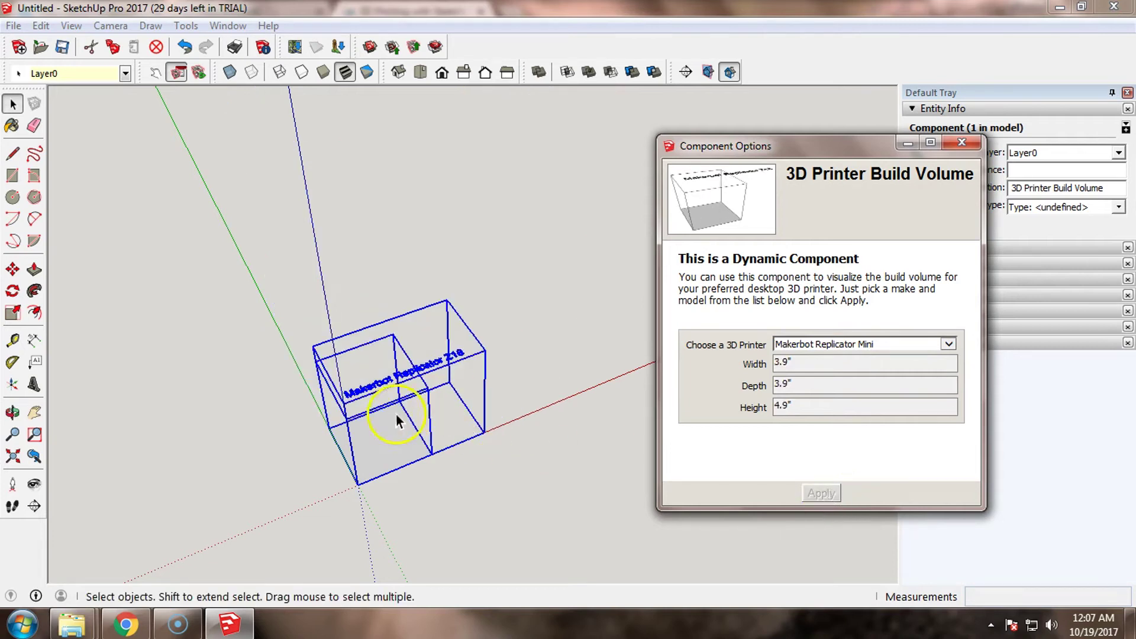
pyautogui.moveTo(379, 466); pyautogui.dragTo(417, 443, button='middle')
pyautogui.scroll(3, 380, 464)
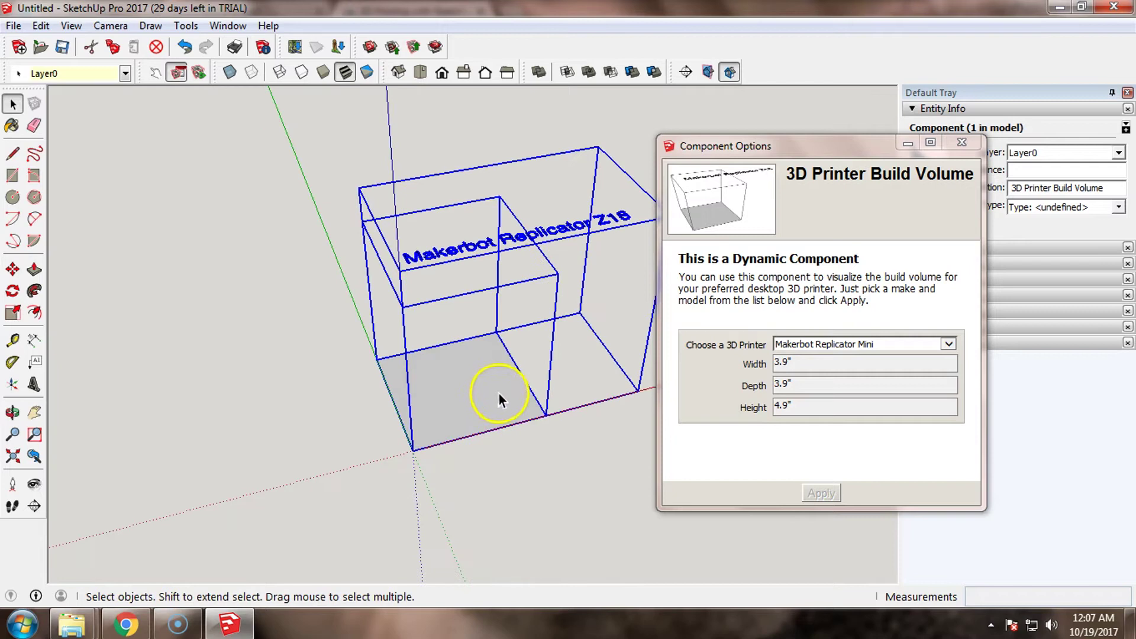
pyautogui.scroll(3, 527, 340)
pyautogui.click(961, 143)
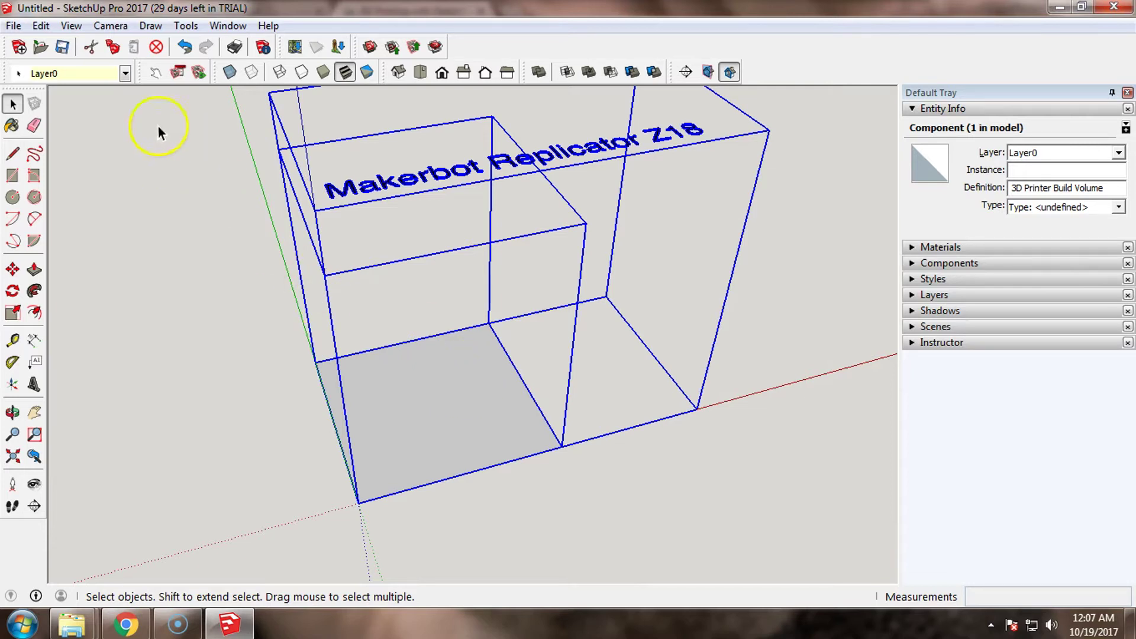
# Add a new layer named "printer template"
pyautogui.click(914, 298)
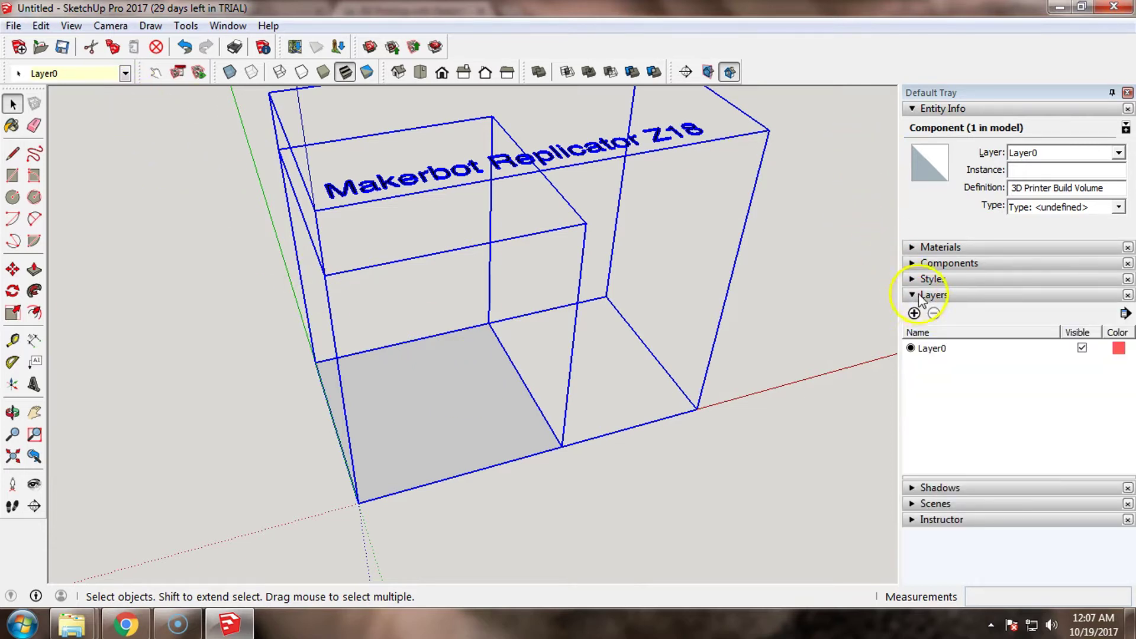
pyautogui.click(914, 314)
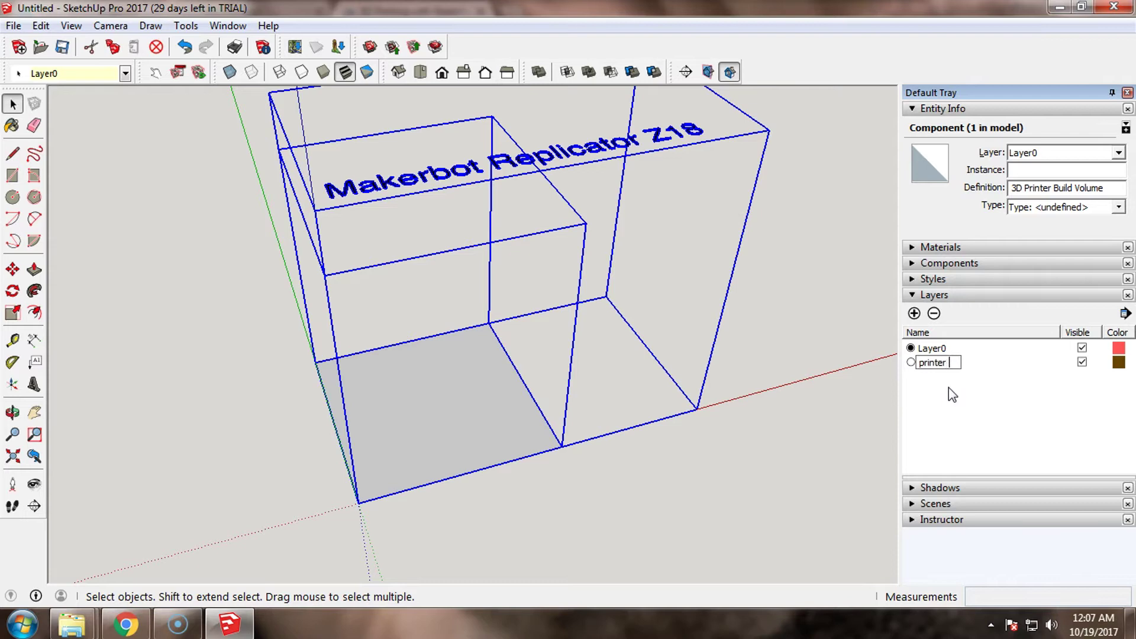
pyautogui.write('emplat')
pyautogui.press('Return')
# Assign the build volume component to the printer template layer and hide that layer
pyautogui.click(467, 411)
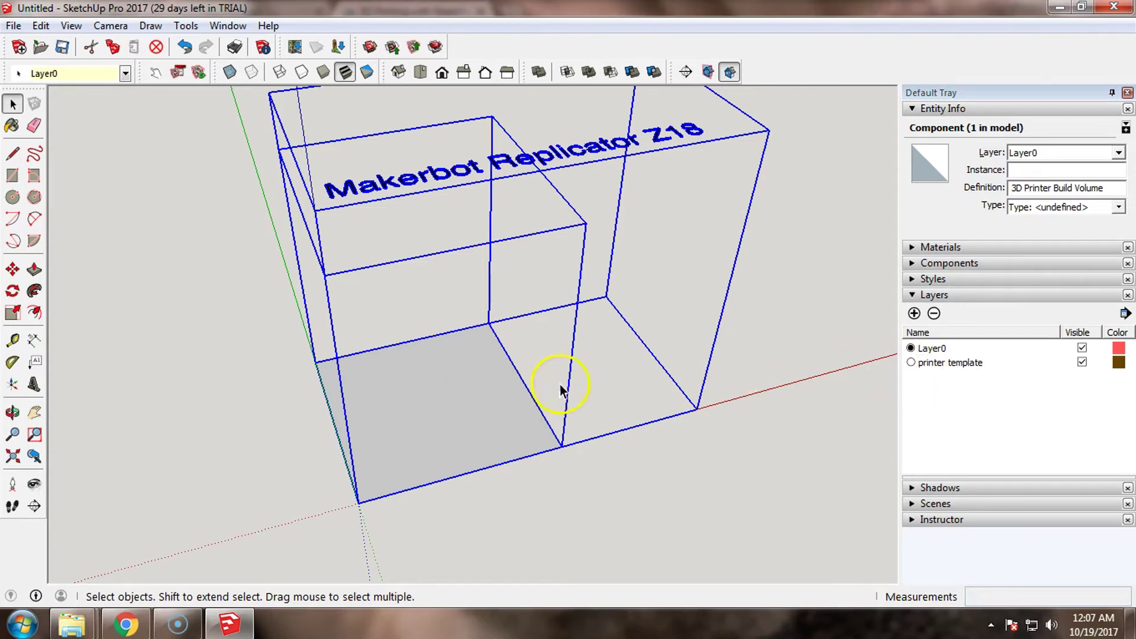
pyautogui.click(126, 74)
pyautogui.click(99, 102)
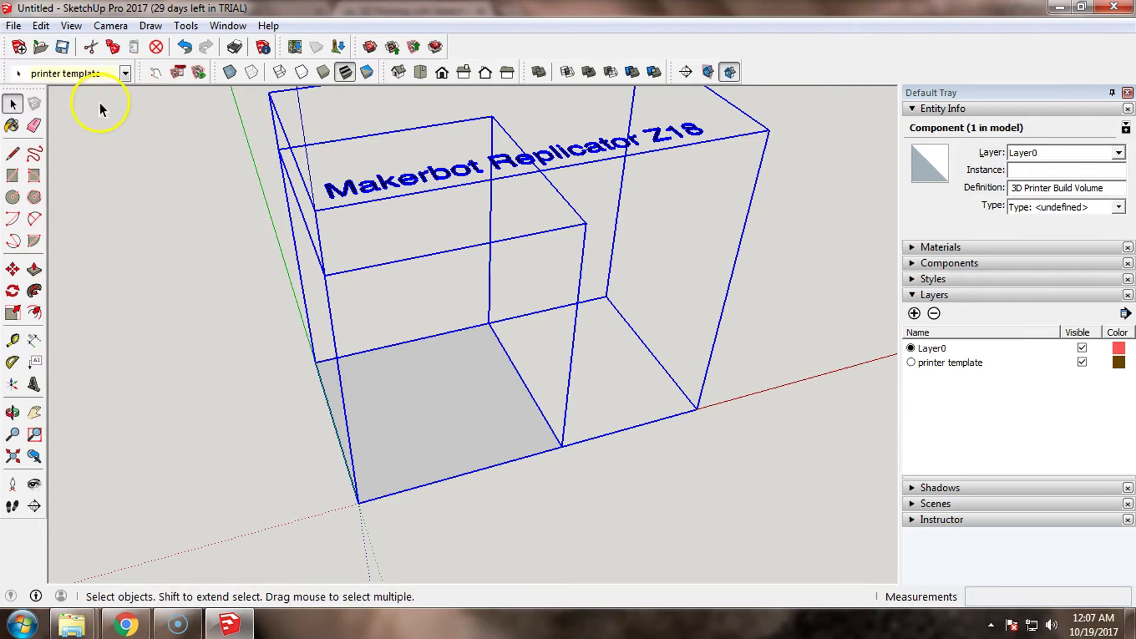
pyautogui.click(1082, 362)
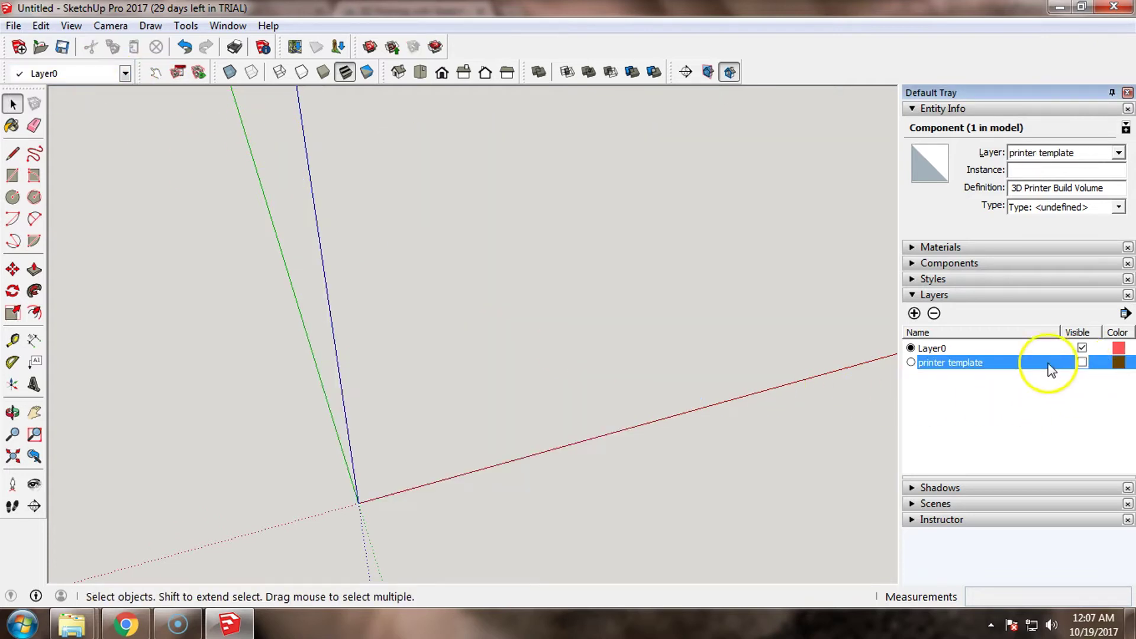
# Collapse the Layers and Entity Info sections to tidy the tray
pyautogui.moveTo(448, 452); pyautogui.dragTo(218, 363, button='middle')
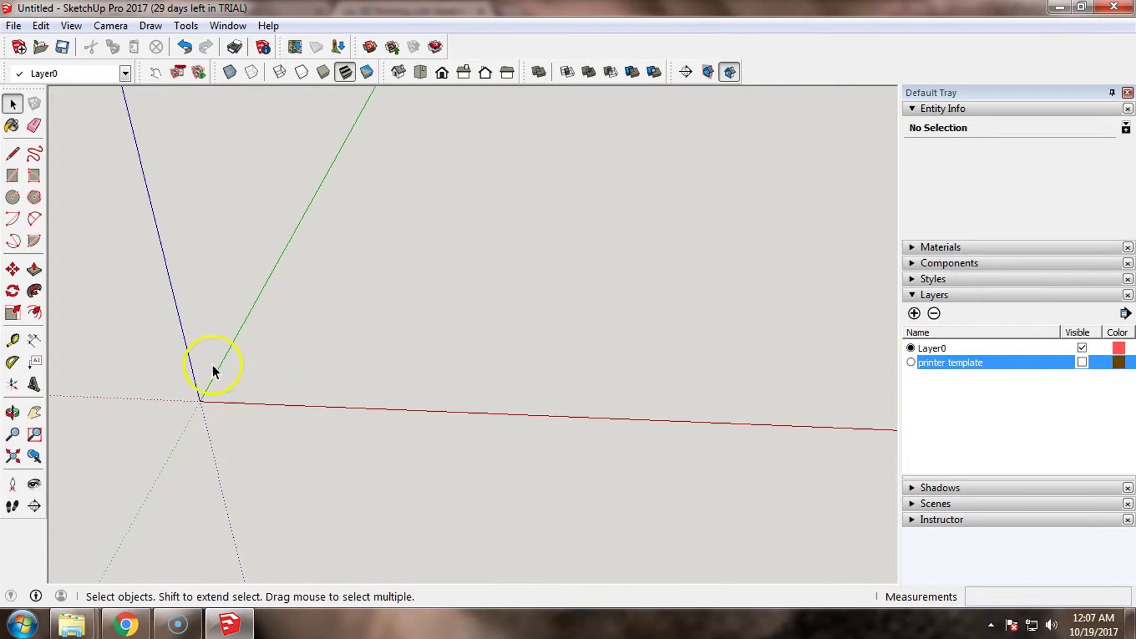
pyautogui.click(963, 294)
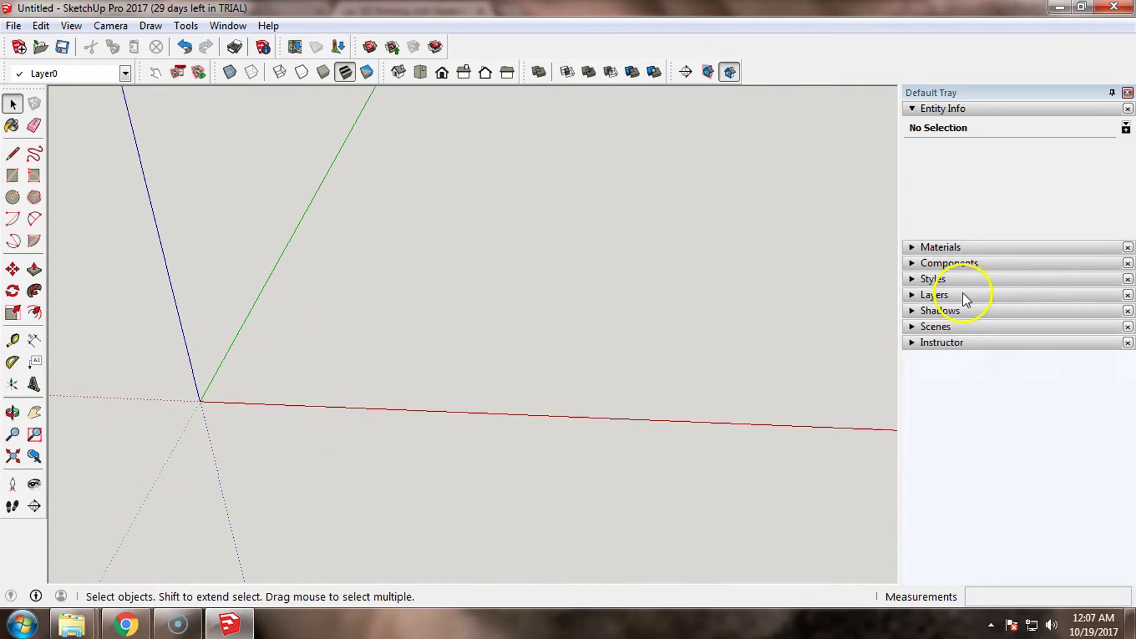
pyautogui.click(947, 109)
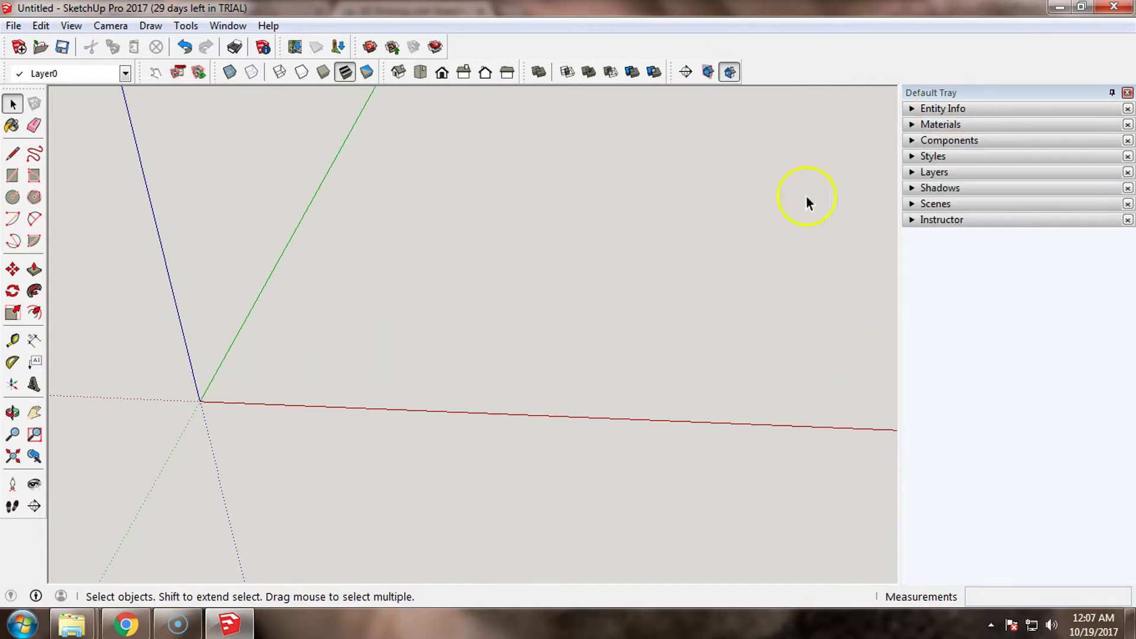
# Work out half of 35.5 in Calculator and draw a circle of 17.75 mm radius centred on the origin
pyautogui.click(169, 424)
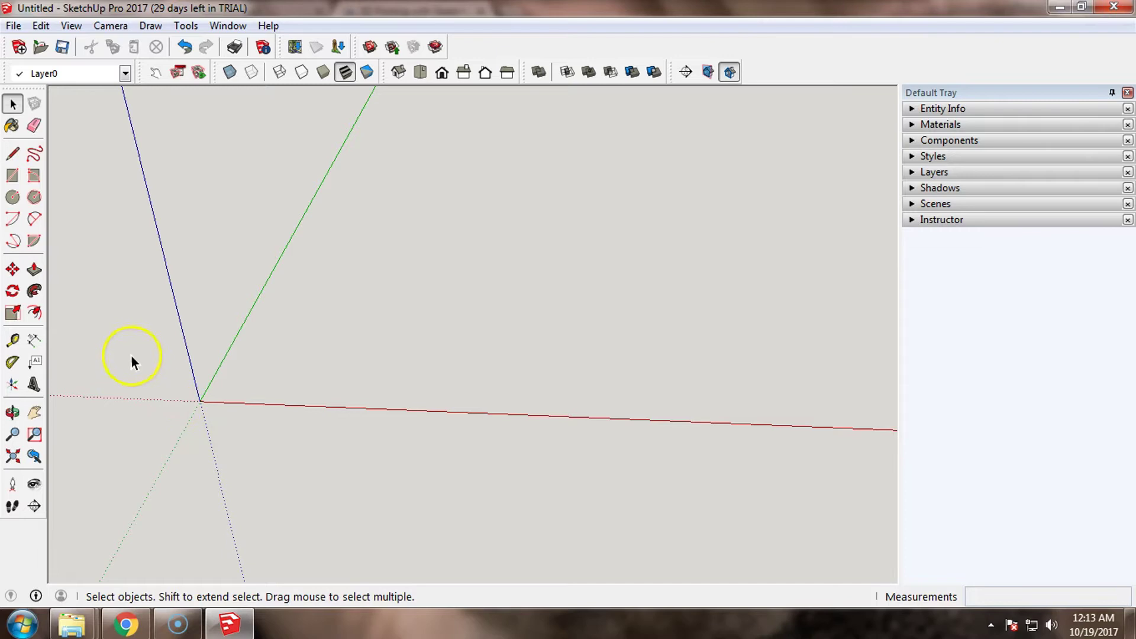
pyautogui.click(14, 198)
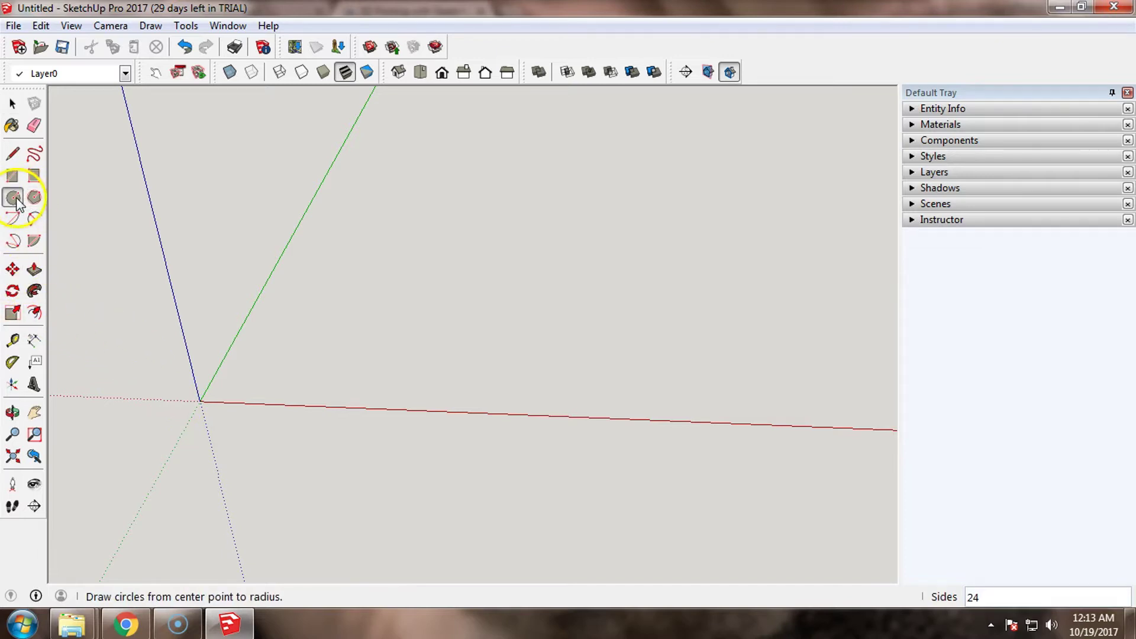
pyautogui.click(199, 400)
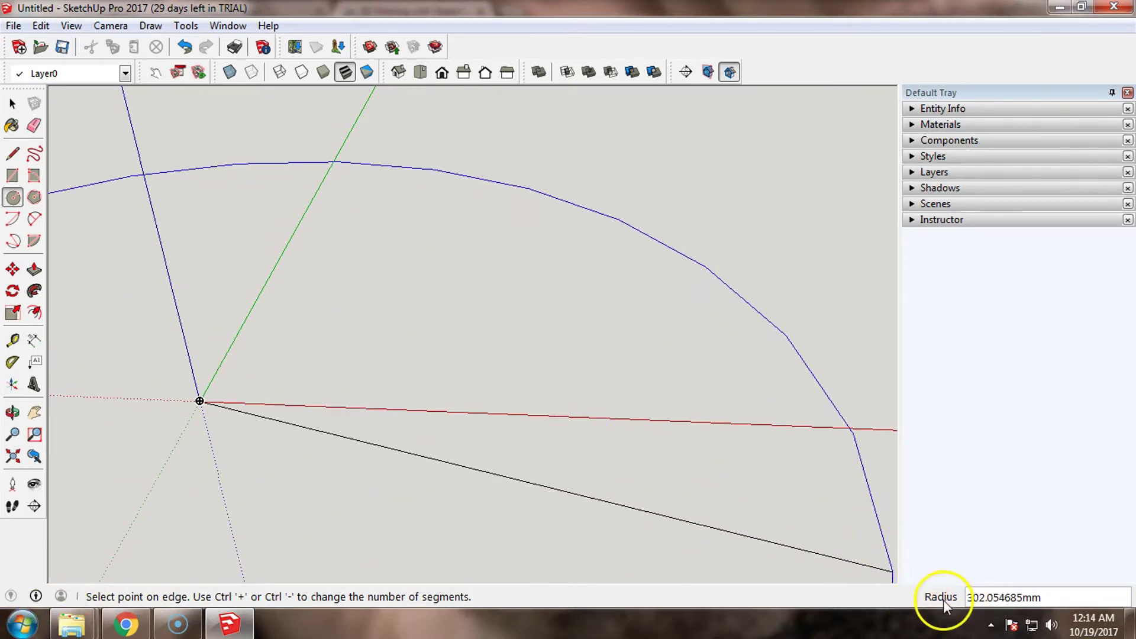
pyautogui.click(22, 625)
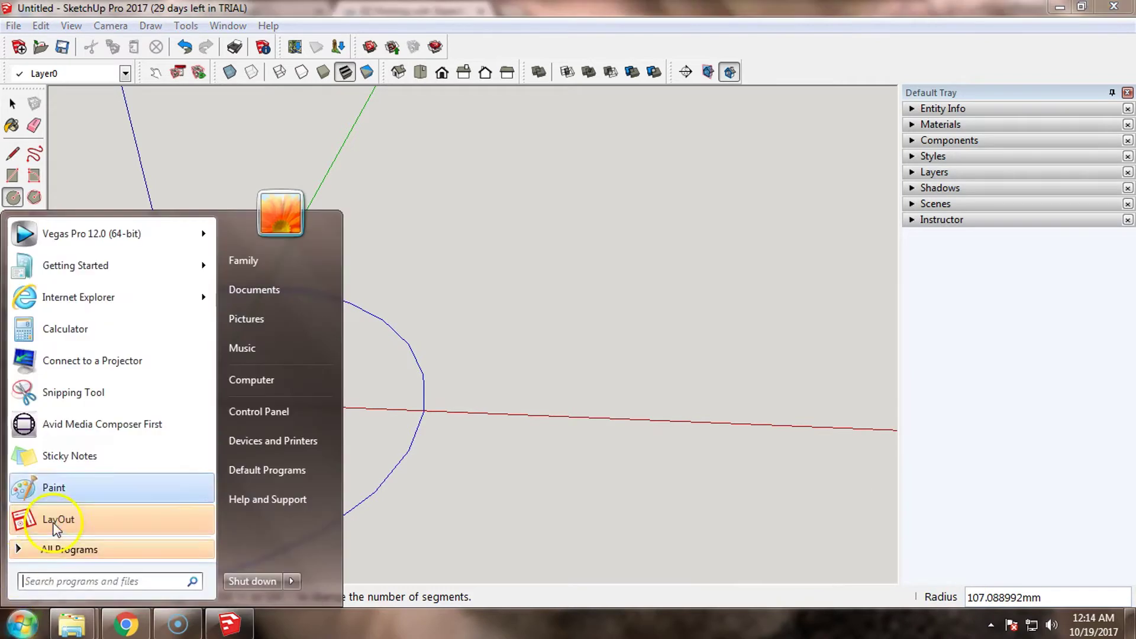
pyautogui.click(54, 329)
pyautogui.write('35.5/2')
pyautogui.press('Return')
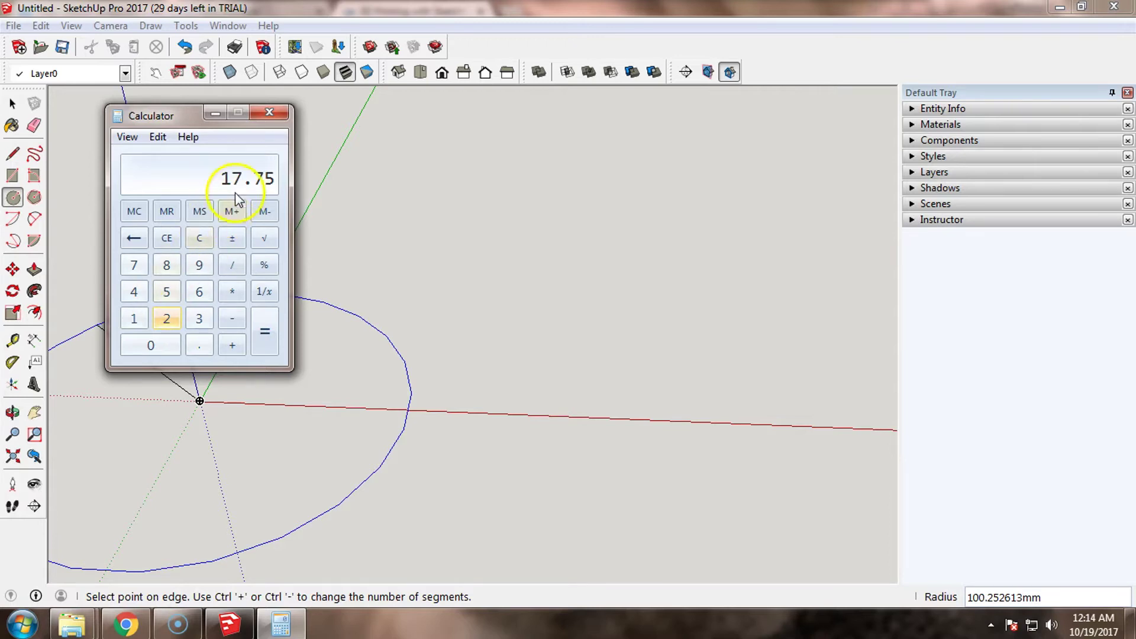
pyautogui.click(265, 5)
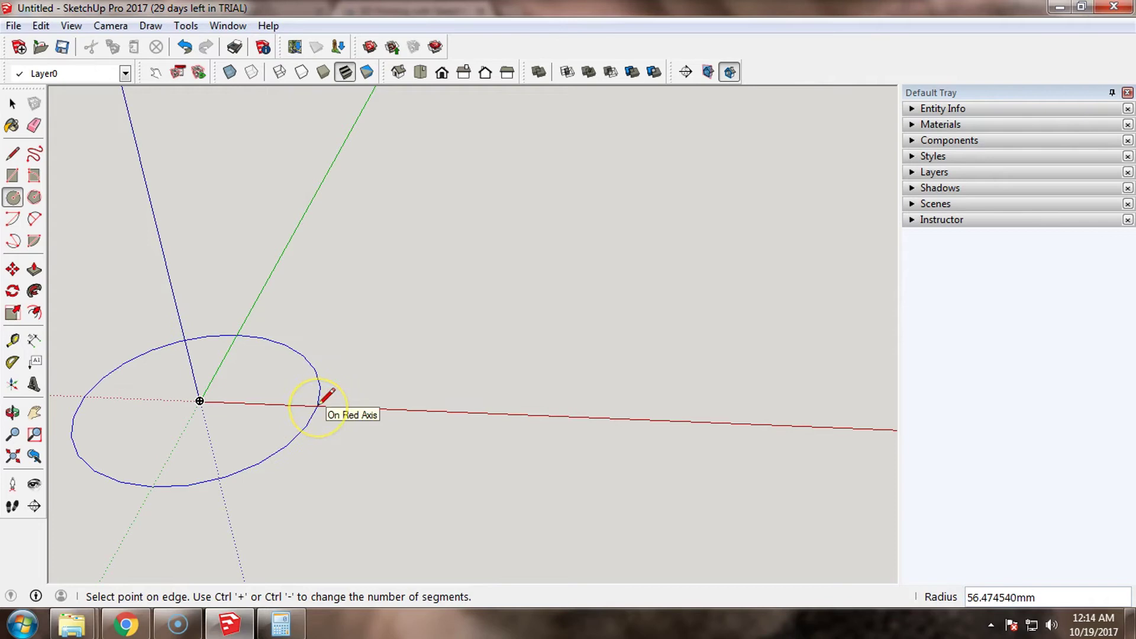
pyautogui.write('17.75')
pyautogui.press('Return')
# Push/Pull the circular face upward by 9.25 mm to form the disc
pyautogui.scroll(3, 126, 395)
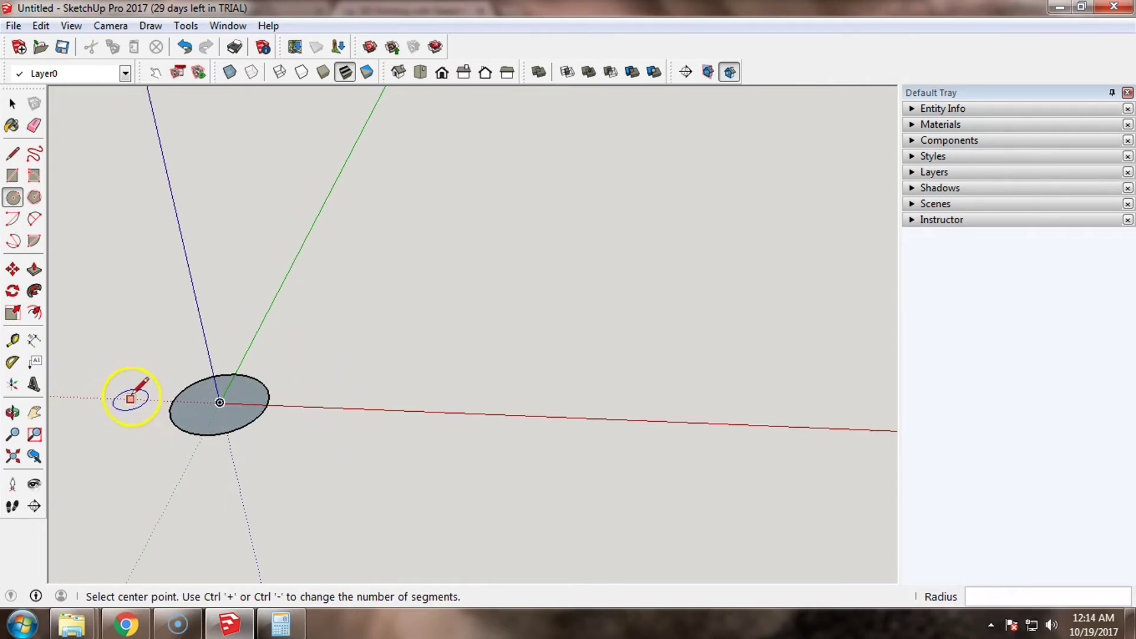
pyautogui.scroll(2, 197, 412)
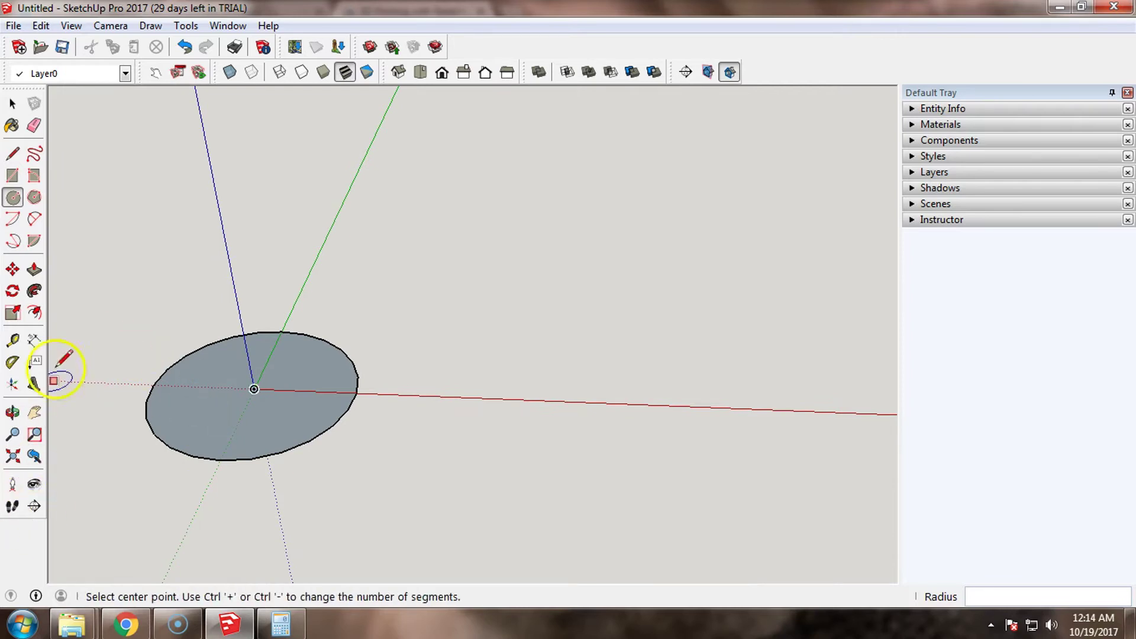
pyautogui.click(34, 270)
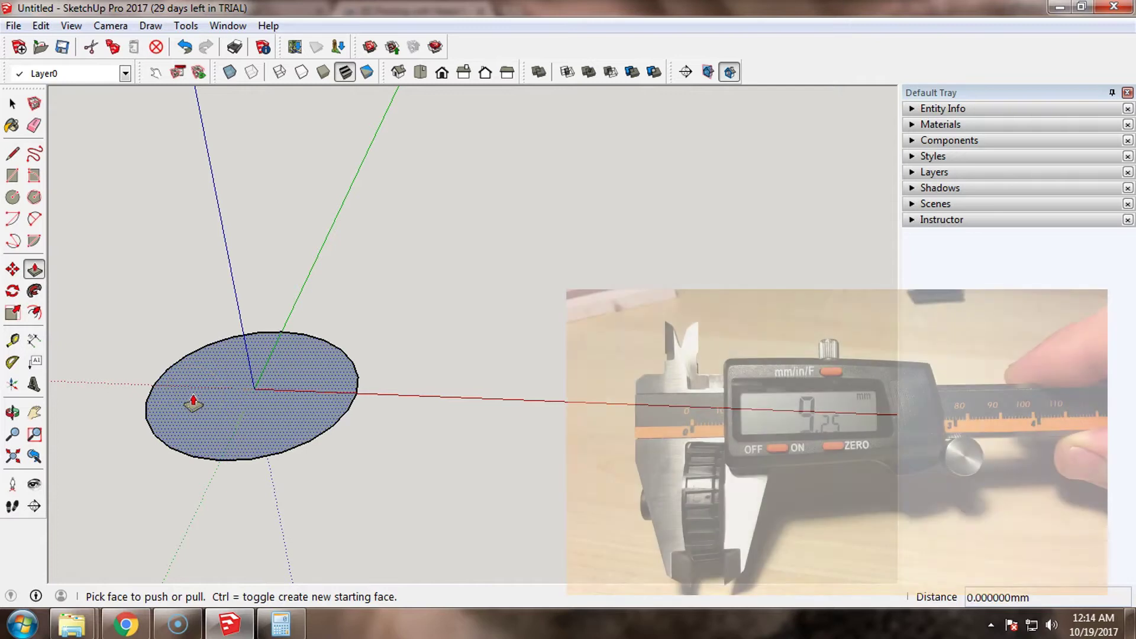
pyautogui.moveTo(270, 410)
pyautogui.mouseDown()
pyautogui.moveTo(270, 393)
pyautogui.moveTo(279, 402)
pyautogui.mouseUp()
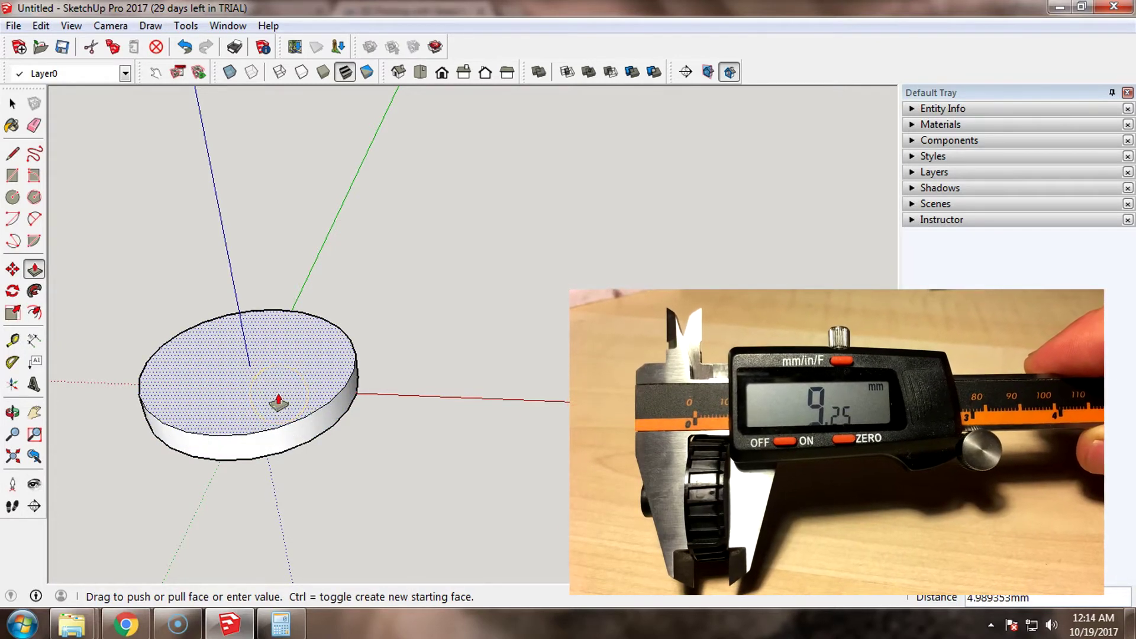
pyautogui.write('9.25')
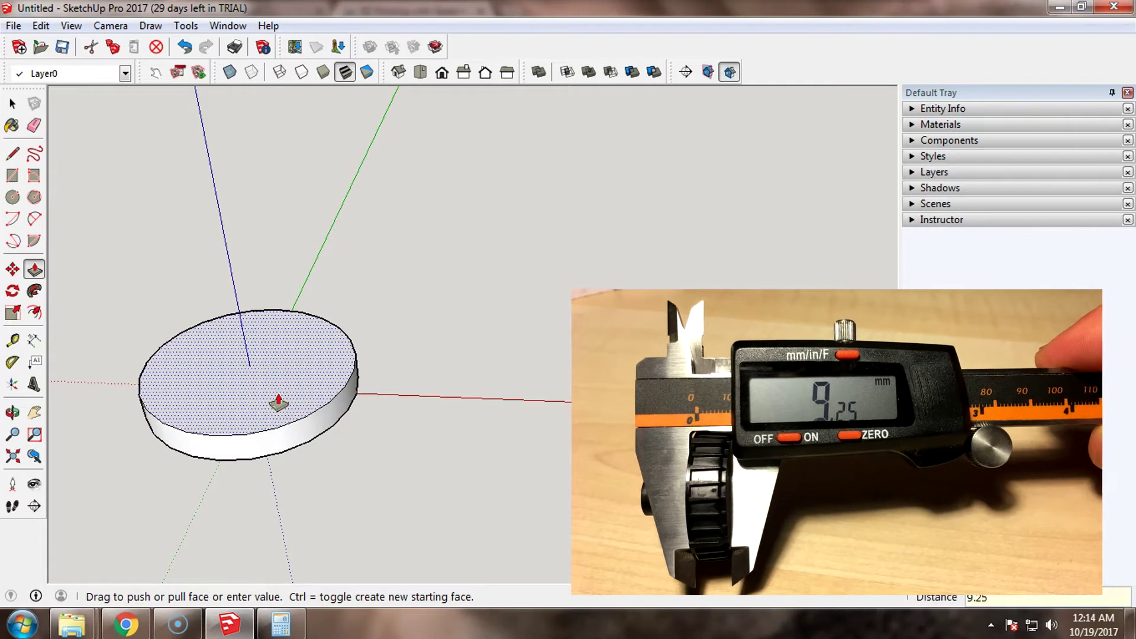
pyautogui.press('Return')
# Draw a circle of 6.5 mm radius at the centre of the disc's top face
pyautogui.scroll(-3, 277, 405)
pyautogui.moveTo(273, 406); pyautogui.dragTo(230, 363, button='middle')
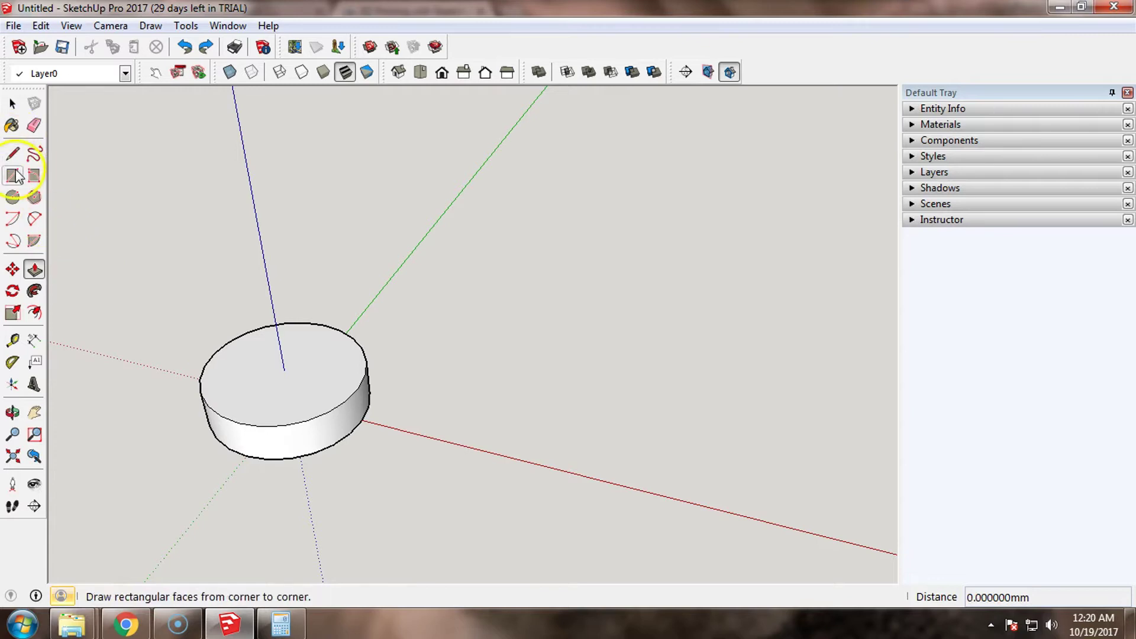
pyautogui.click(13, 202)
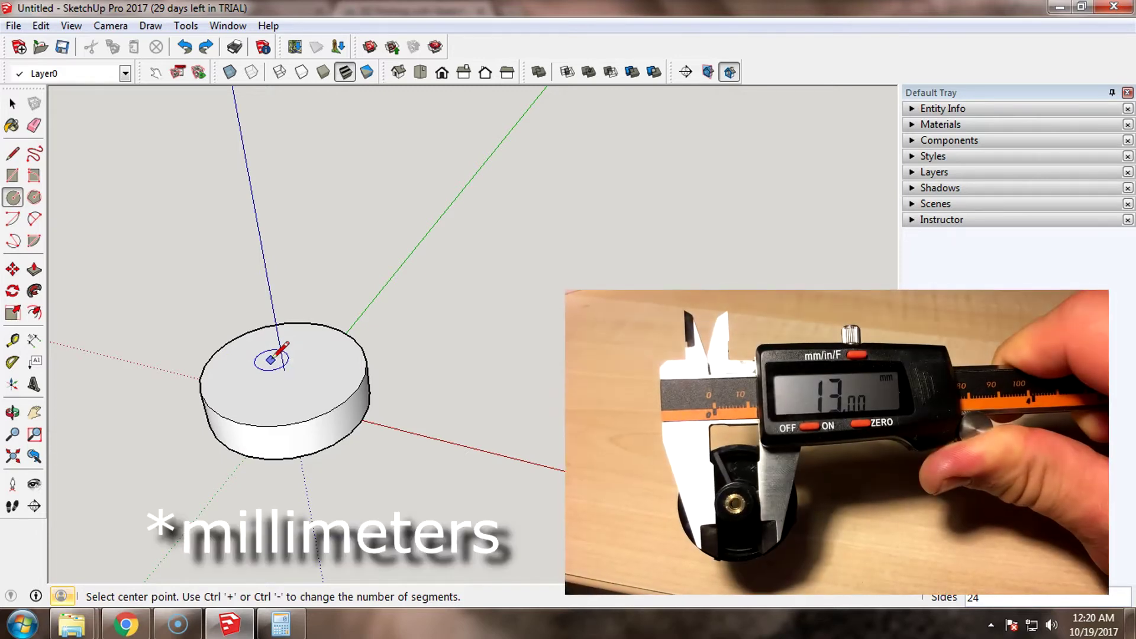
pyautogui.moveTo(271, 360); pyautogui.dragTo(314, 398, button='middle')
pyautogui.scroll(2, 307, 398)
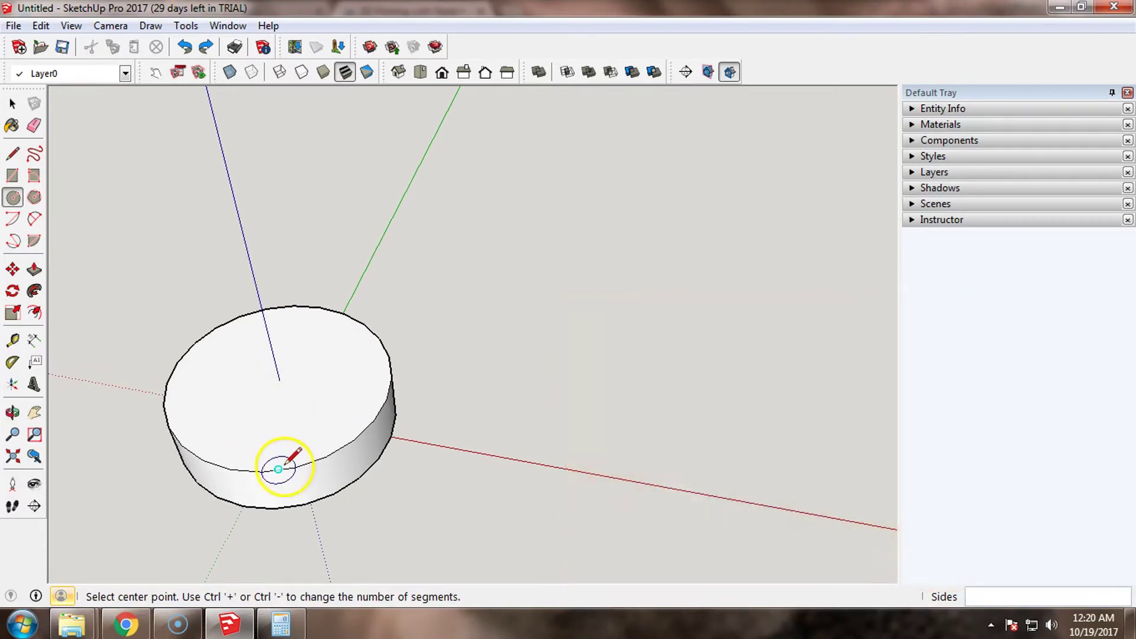
pyautogui.click(278, 380)
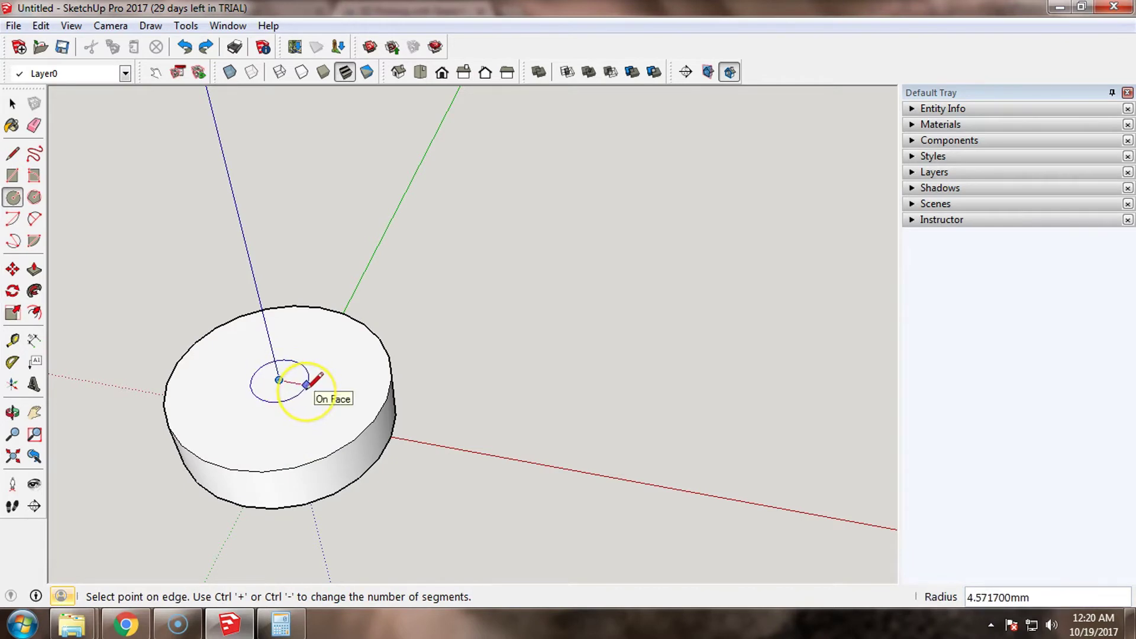
pyautogui.write('6.5')
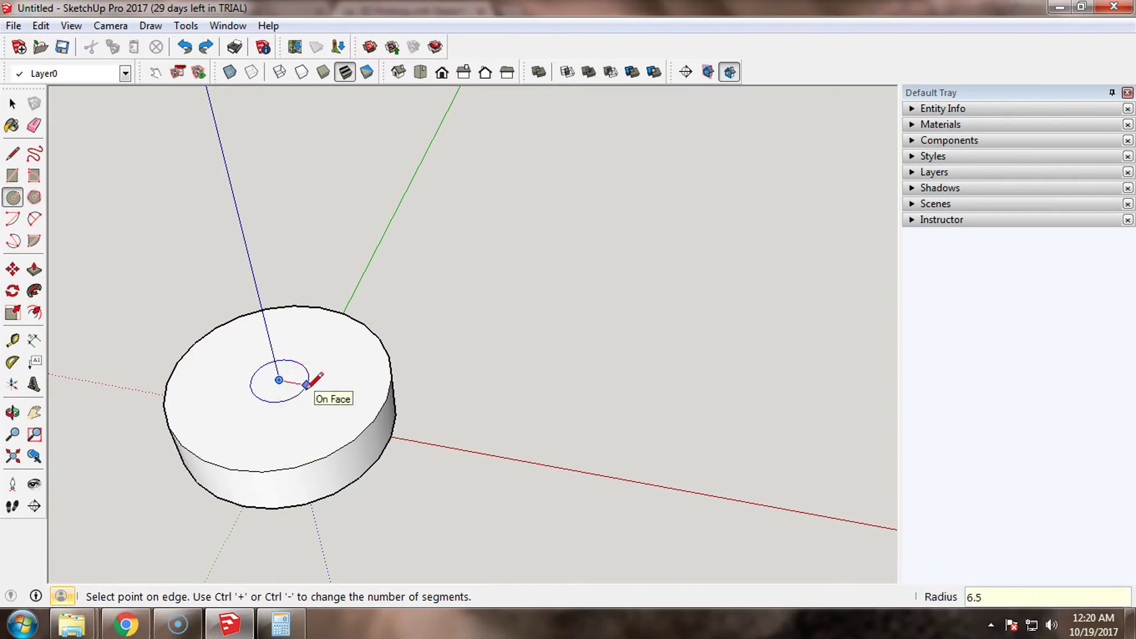
pyautogui.press('Return')
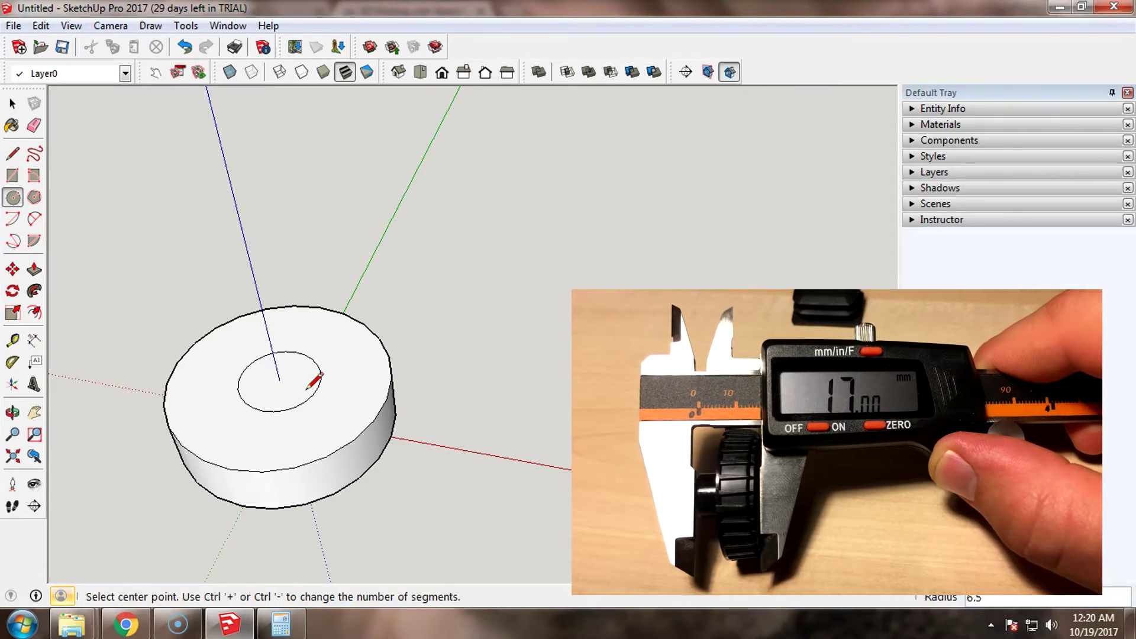
# Subtract 9.25 from 17 in Calculator and Push/Pull the inner circle of the disc upward by 7.75 mm
pyautogui.click(281, 626)
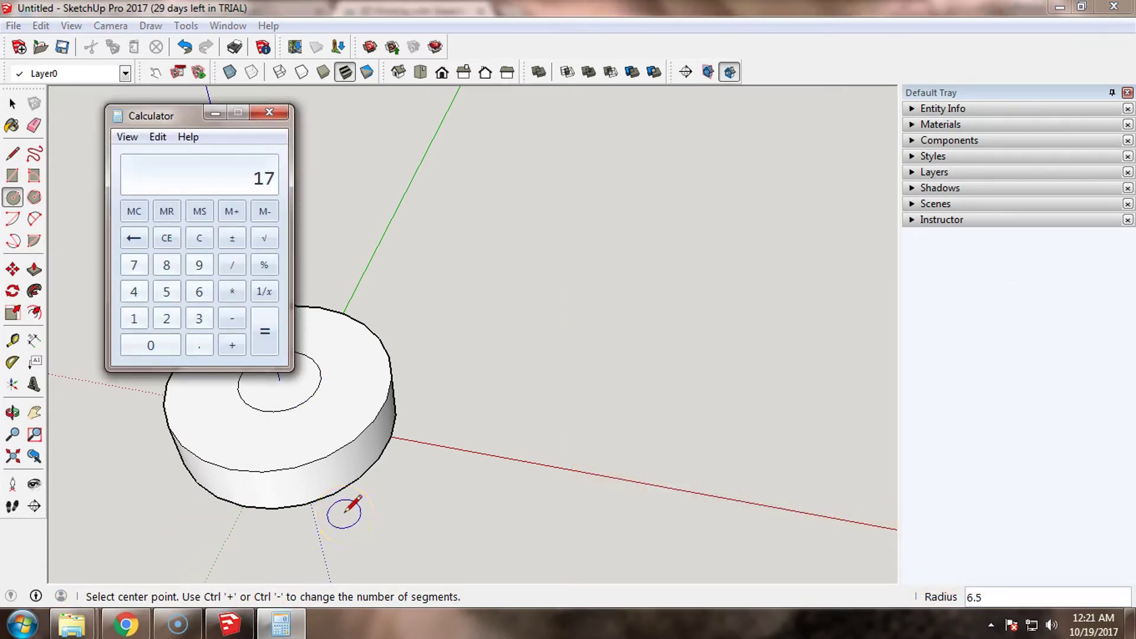
pyautogui.write('25')
pyautogui.click(306, 8)
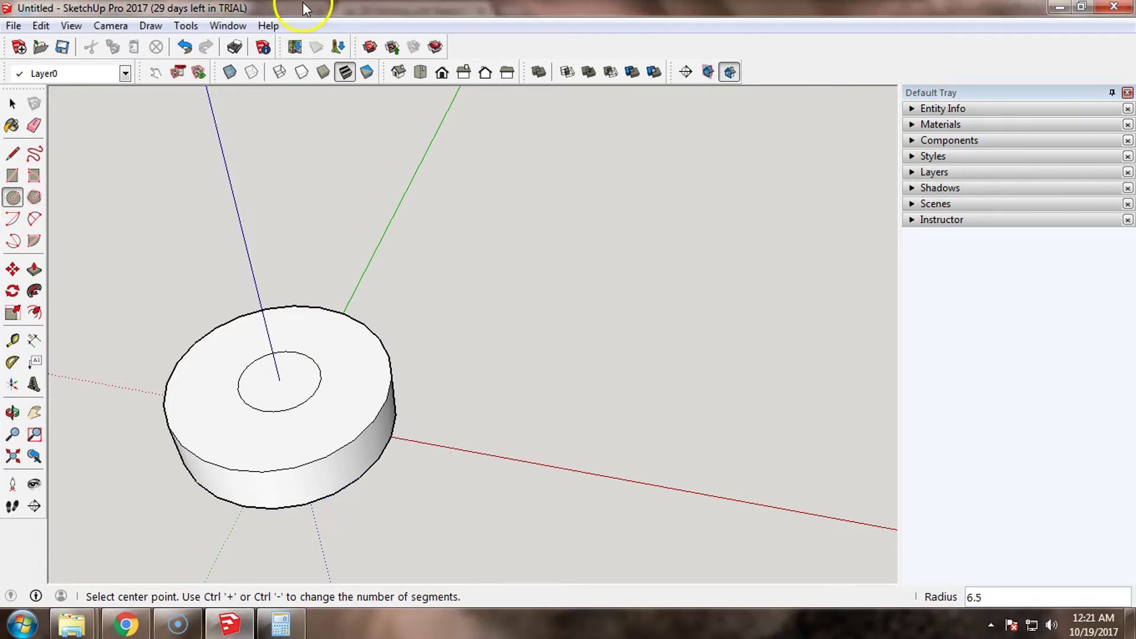
pyautogui.click(34, 269)
pyautogui.click(254, 378)
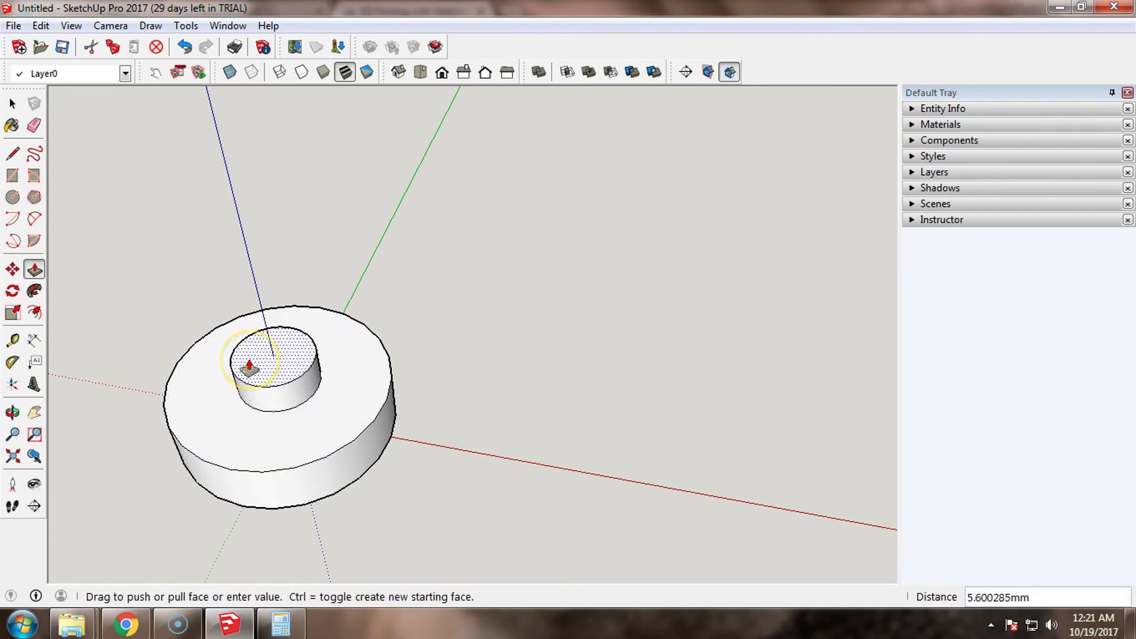
pyautogui.write('7.75')
pyautogui.press('Return')
# Create two guides through the centre of the disc's top face, one parallel to the red axis and one parallel to the green axis
pyautogui.moveTo(249, 367); pyautogui.dragTo(241, 299, button='middle')
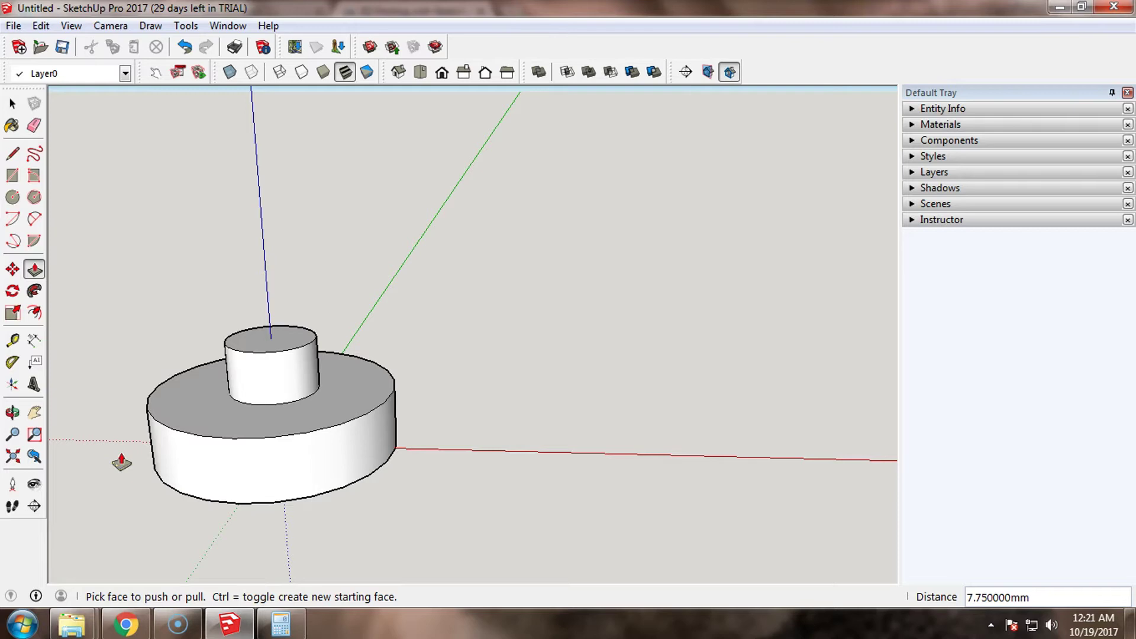
pyautogui.moveTo(208, 389); pyautogui.dragTo(246, 410, button='middle')
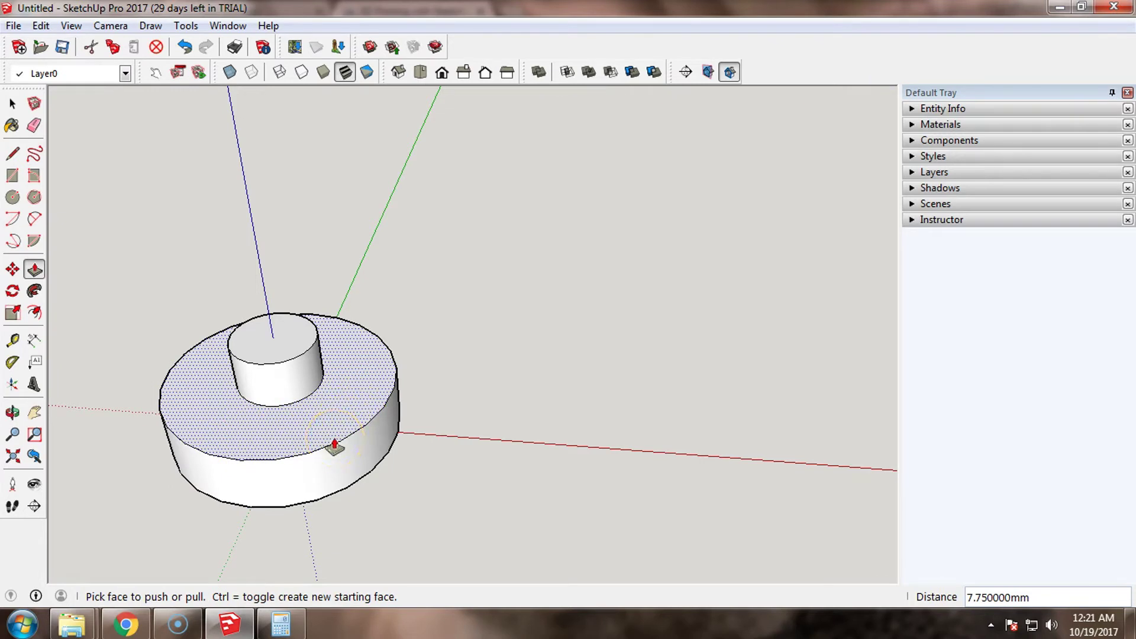
pyautogui.moveTo(317, 445); pyautogui.dragTo(317, 496, button='middle')
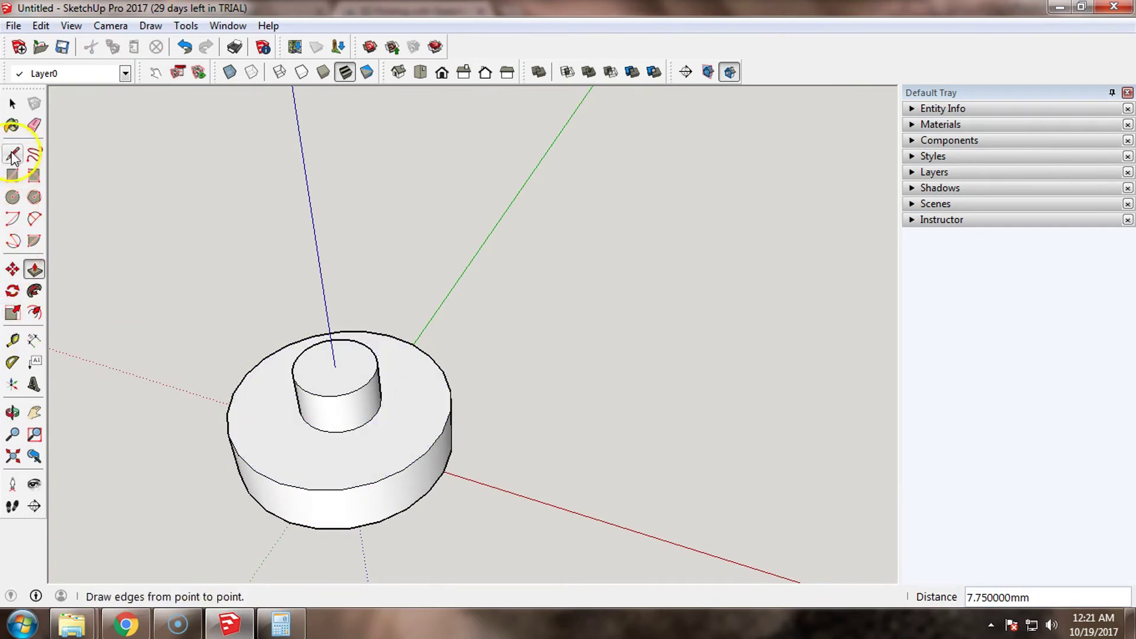
pyautogui.click(13, 341)
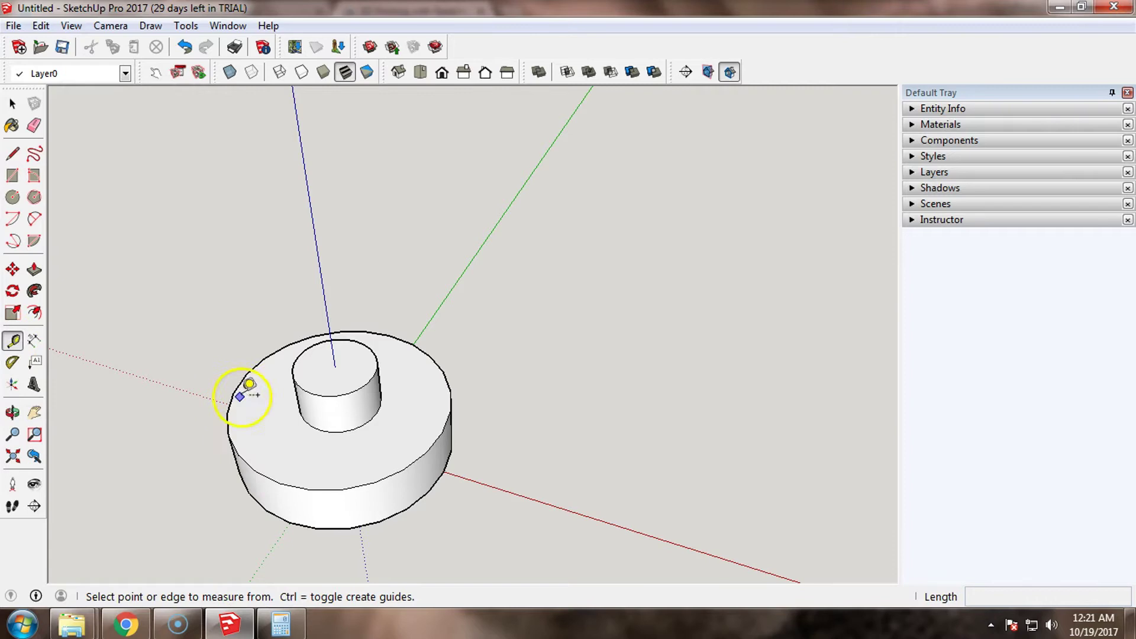
pyautogui.click(480, 482)
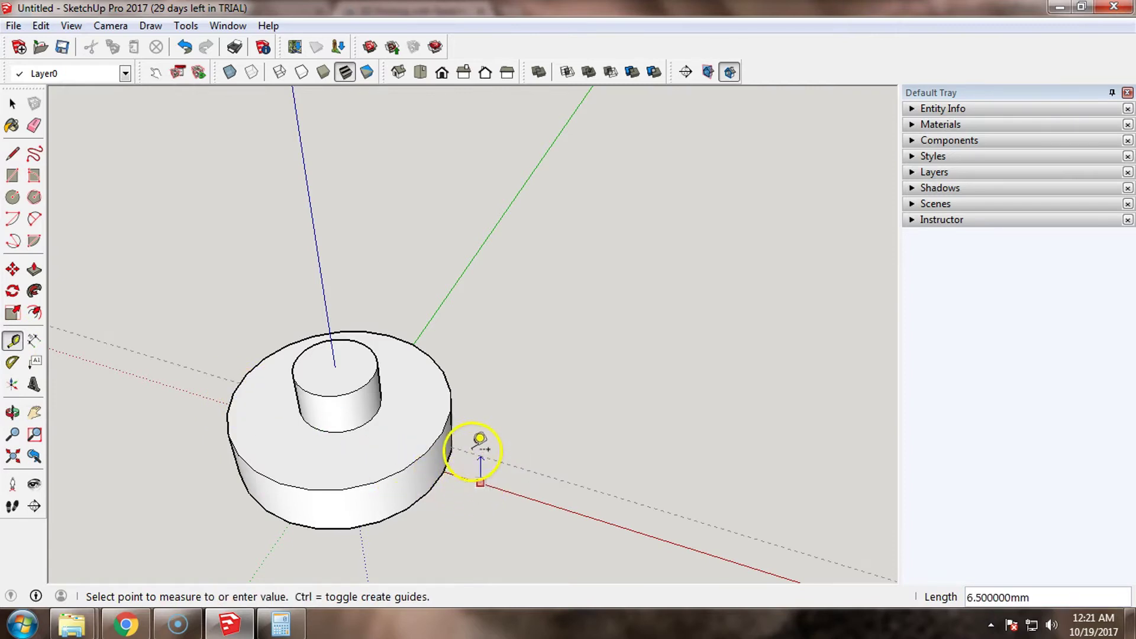
pyautogui.click(411, 418)
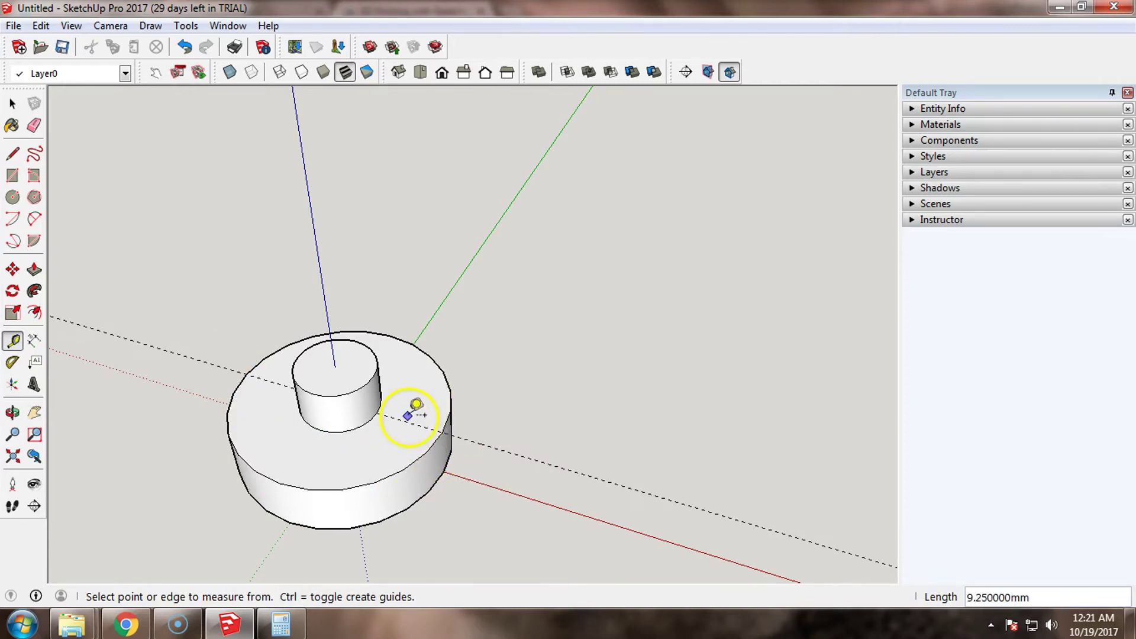
pyautogui.click(440, 304)
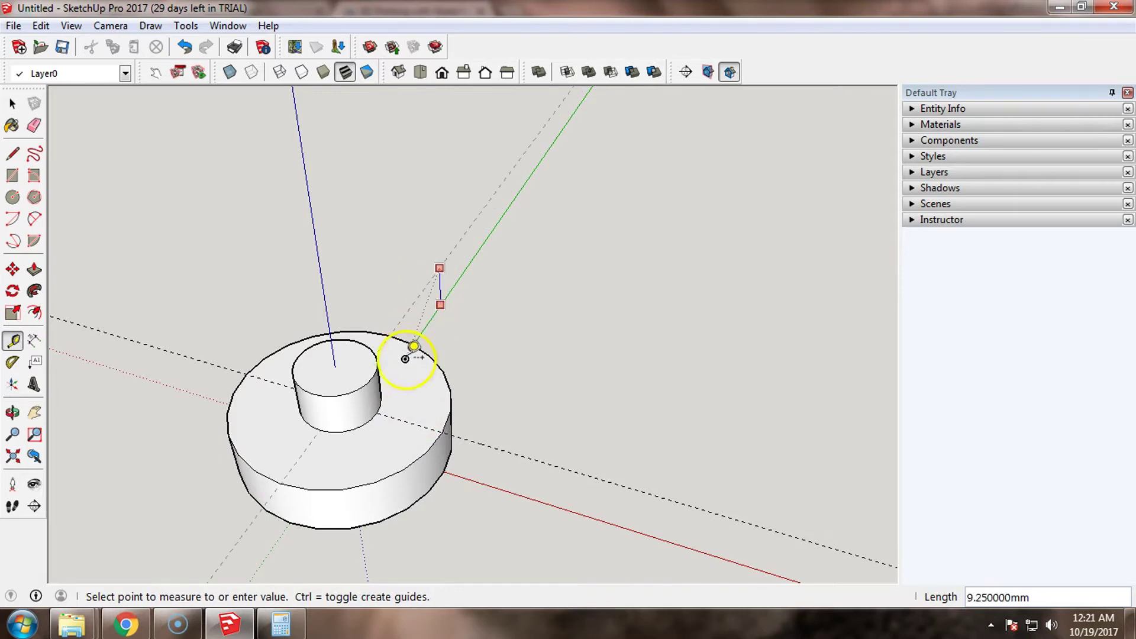
# Add a parallel guide 1 mm to each side of the centre guide that follows the green axis
pyautogui.moveTo(368, 414)
pyautogui.mouseDown(button='middle')
pyautogui.moveTo(380, 469)
pyautogui.moveTo(490, 372)
pyautogui.moveTo(367, 482)
pyautogui.moveTo(347, 414)
pyautogui.mouseUp(button='middle')
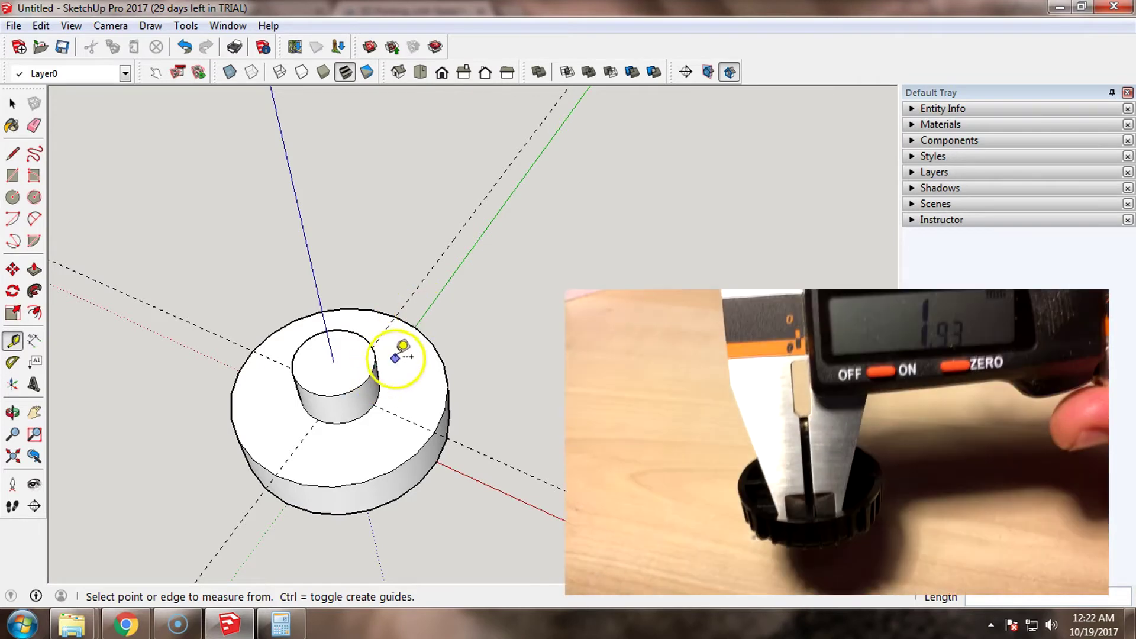
pyautogui.scroll(2, 399, 340)
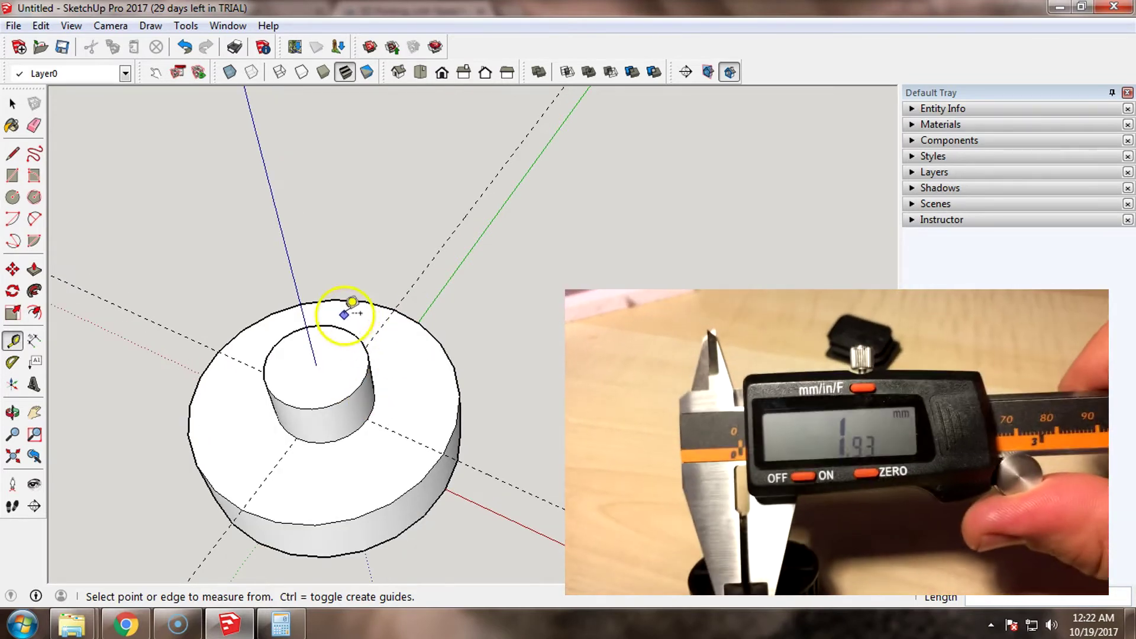
pyautogui.scroll(2, 390, 323)
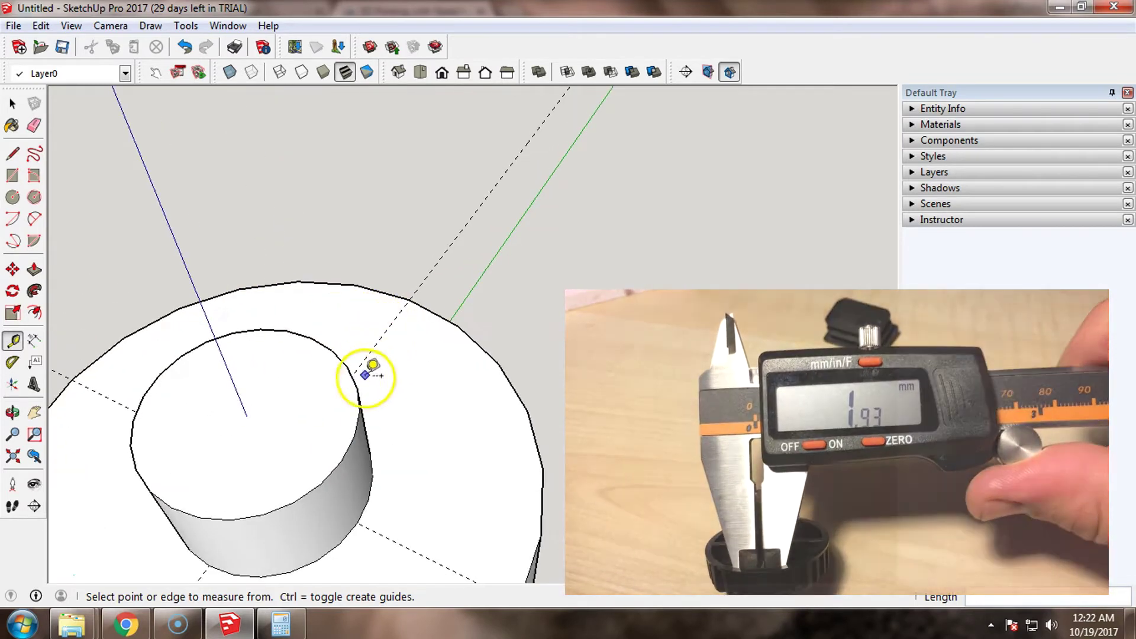
pyautogui.click(388, 335)
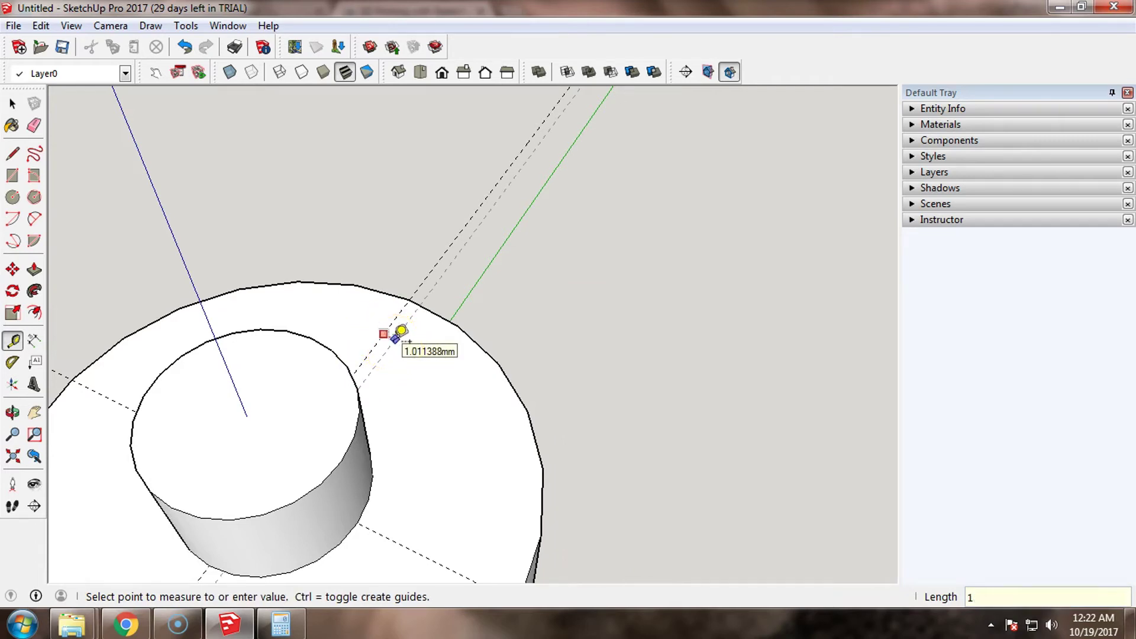
pyautogui.press('Return')
pyautogui.click(385, 334)
pyautogui.write('1')
pyautogui.press('Return')
# Add a parallel guide 1 mm to each side of the centre guide that follows the red axis
pyautogui.click(400, 543)
pyautogui.write('1')
pyautogui.press('Return')
pyautogui.click(395, 540)
pyautogui.write('1')
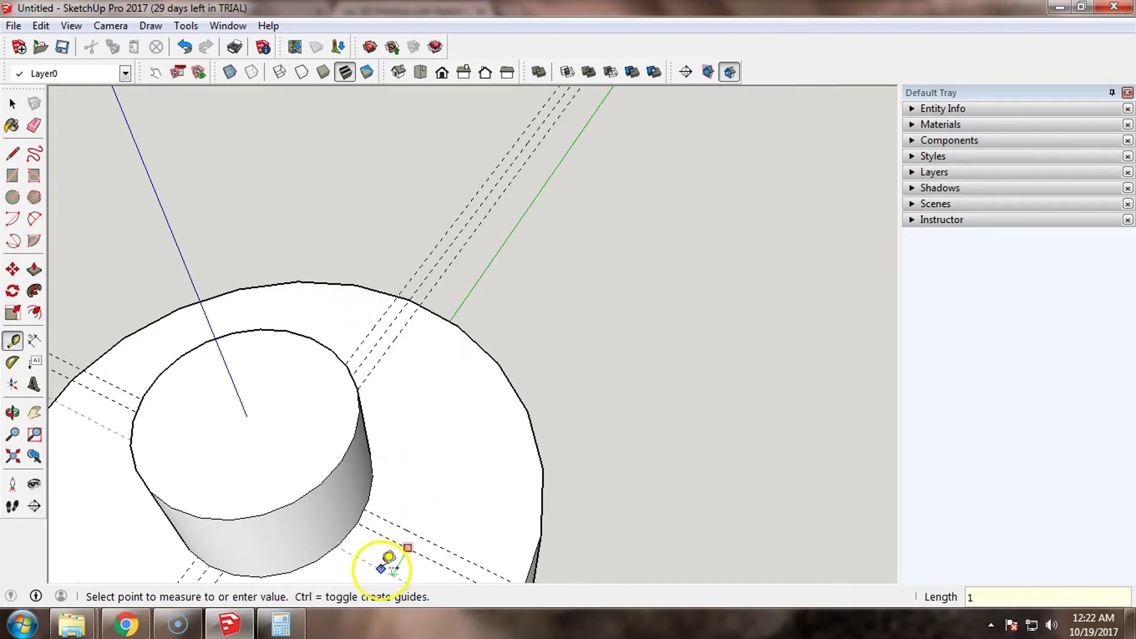
pyautogui.press('Return')
pyautogui.moveTo(385, 531); pyautogui.dragTo(494, 439, button='middle')
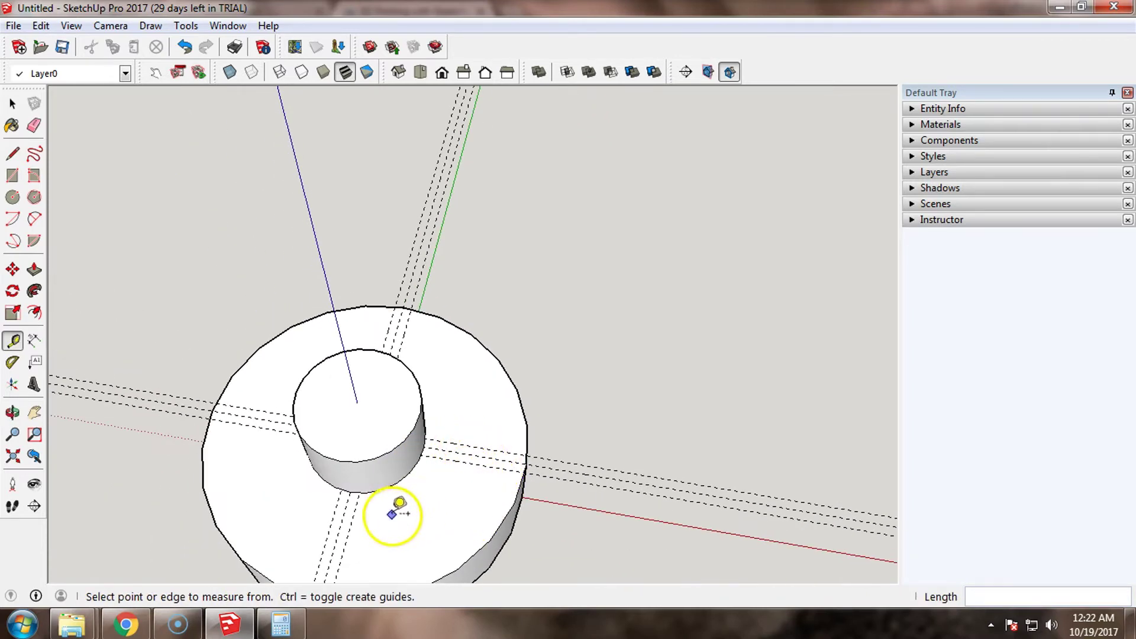
pyautogui.moveTo(354, 525); pyautogui.dragTo(396, 467, button='middle')
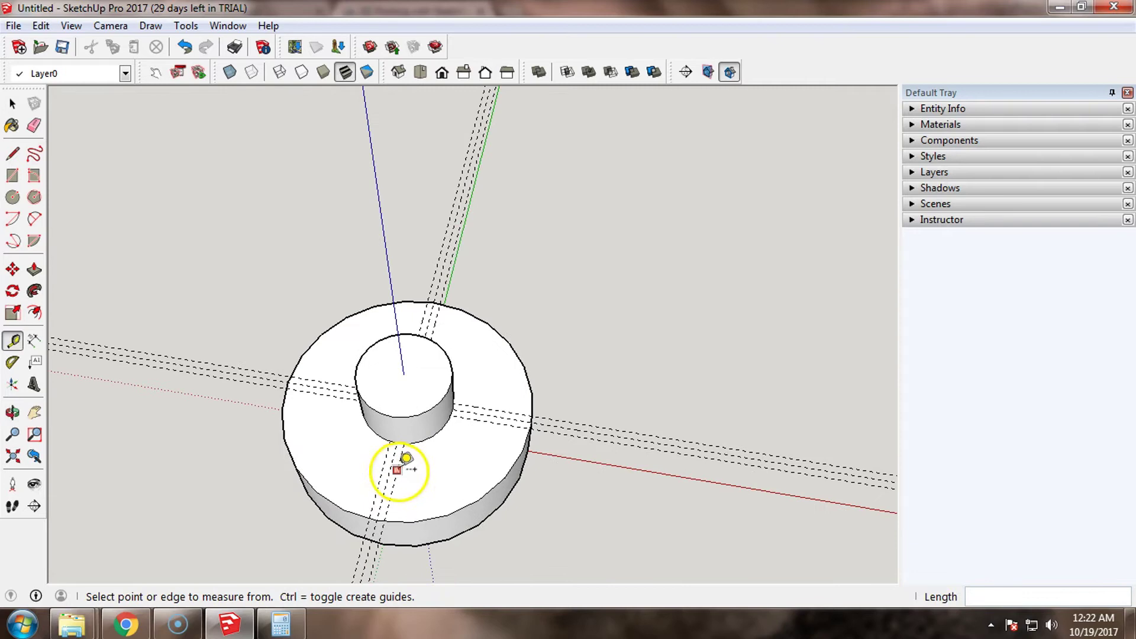
pyautogui.moveTo(381, 506); pyautogui.dragTo(310, 446, button='middle')
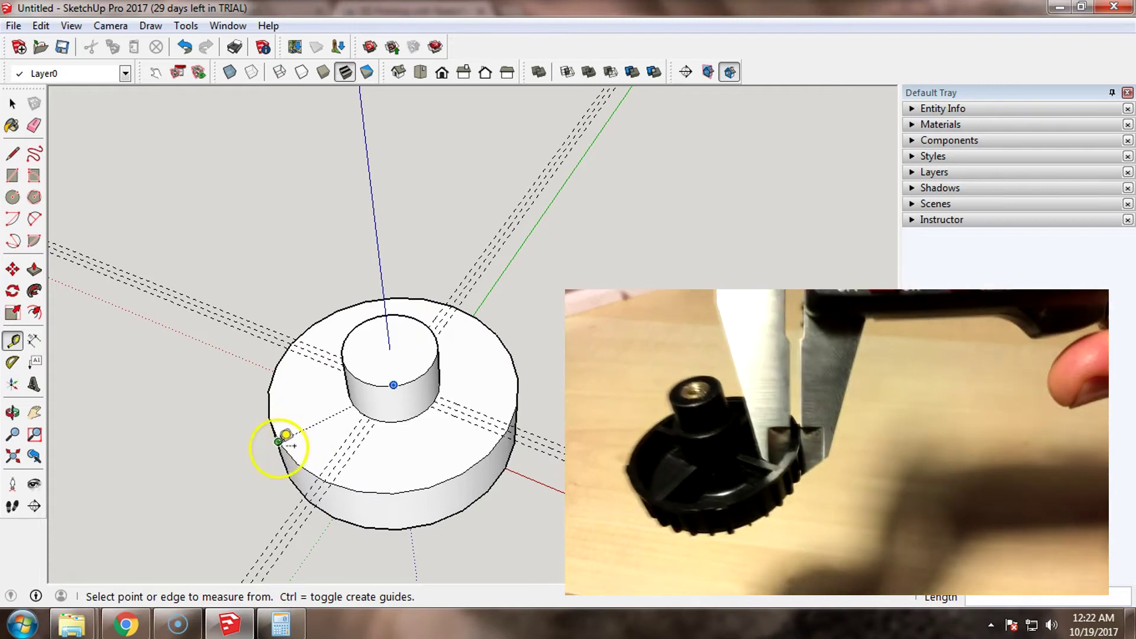
# Offset the outer edge of the disc's top face inward by 2 mm
pyautogui.click(278, 442)
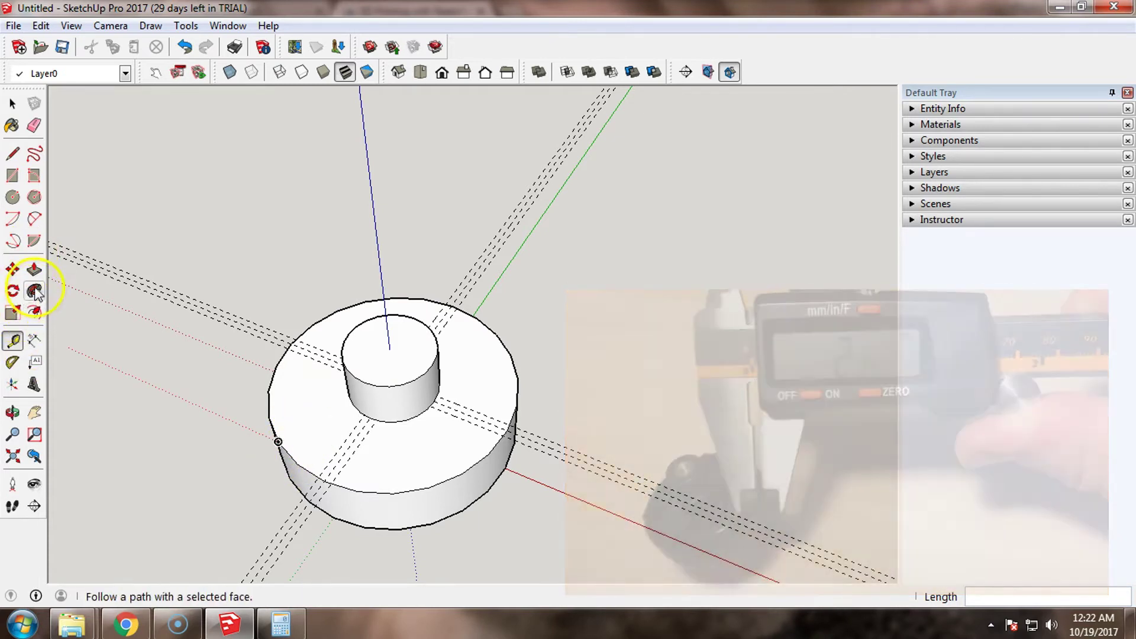
pyautogui.click(13, 104)
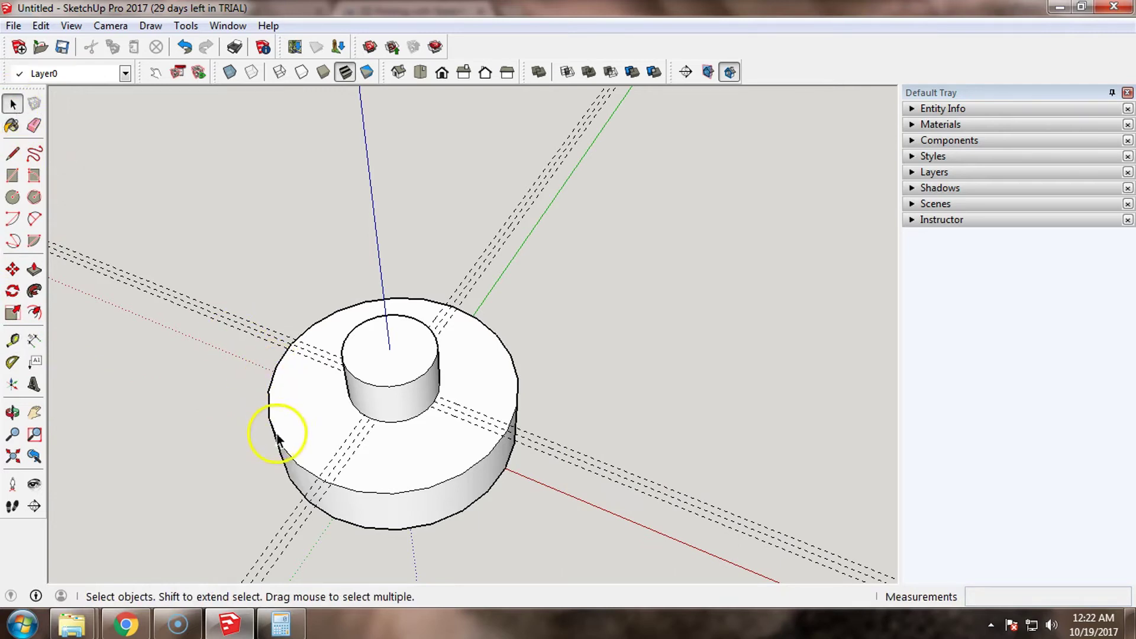
pyautogui.click(278, 438)
pyautogui.click(34, 313)
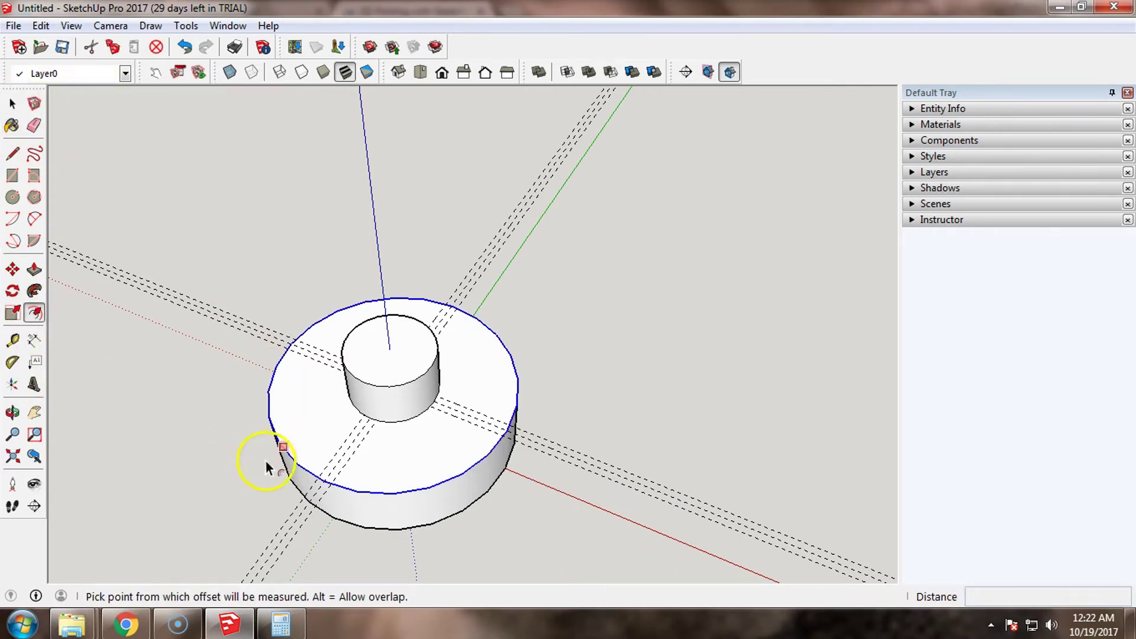
pyautogui.click(286, 454)
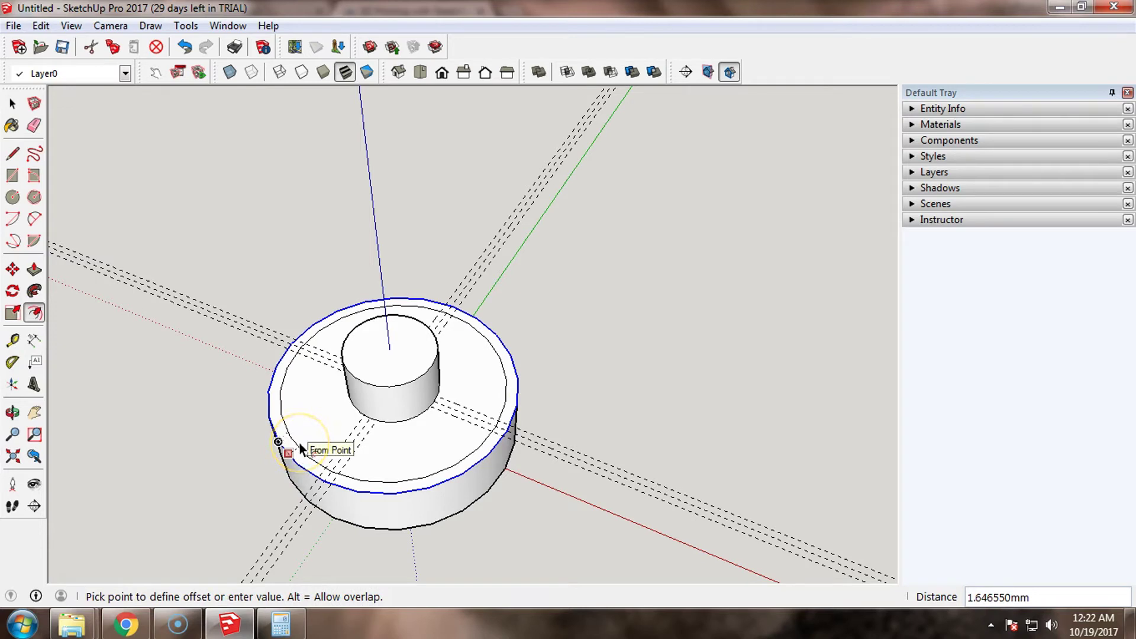
pyautogui.write('2')
pyautogui.press('Return')
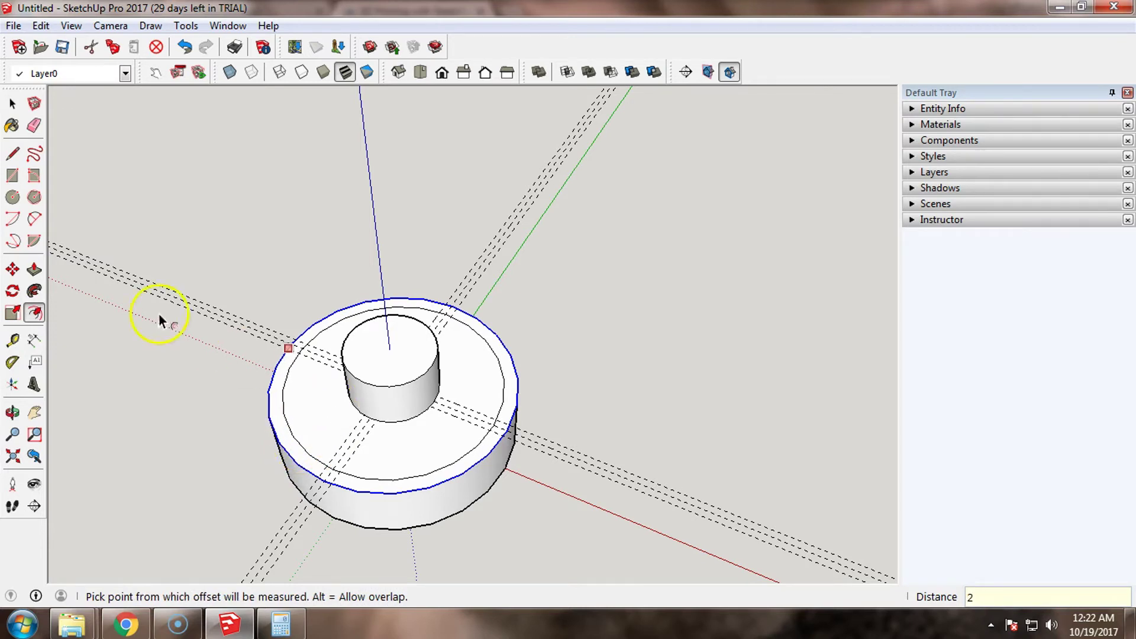
# Draw two lines along the outer guides from the post to the offset circle, outlining the rib on the negative green-axis side
pyautogui.click(14, 155)
pyautogui.moveTo(331, 408); pyautogui.dragTo(291, 436, button='middle')
pyautogui.scroll(3, 296, 431)
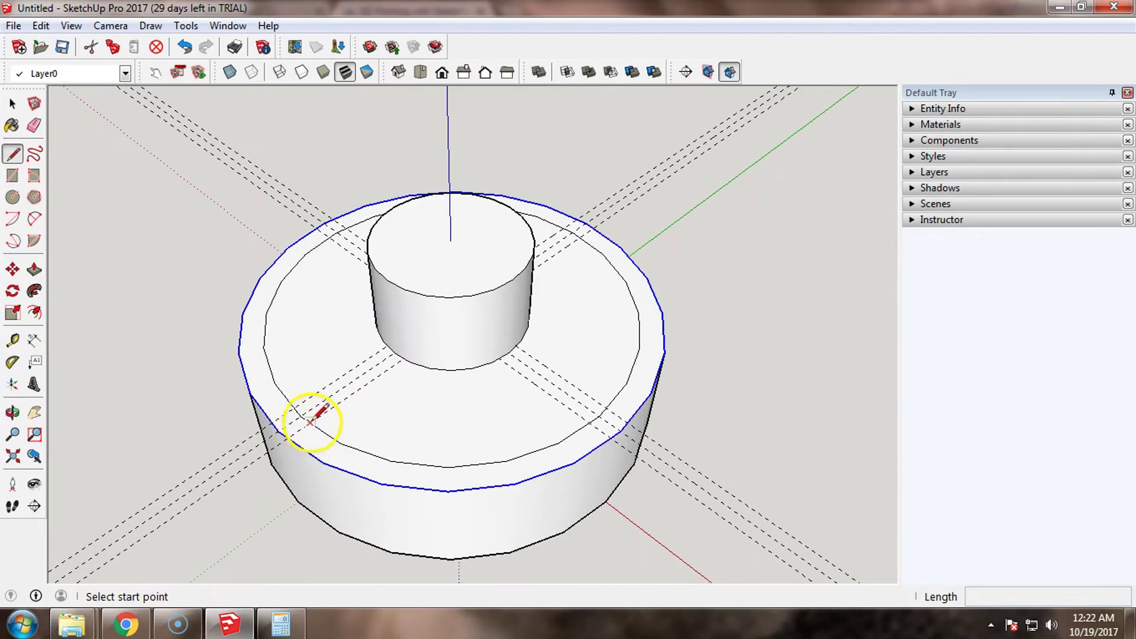
pyautogui.scroll(2, 312, 421)
pyautogui.click(310, 418)
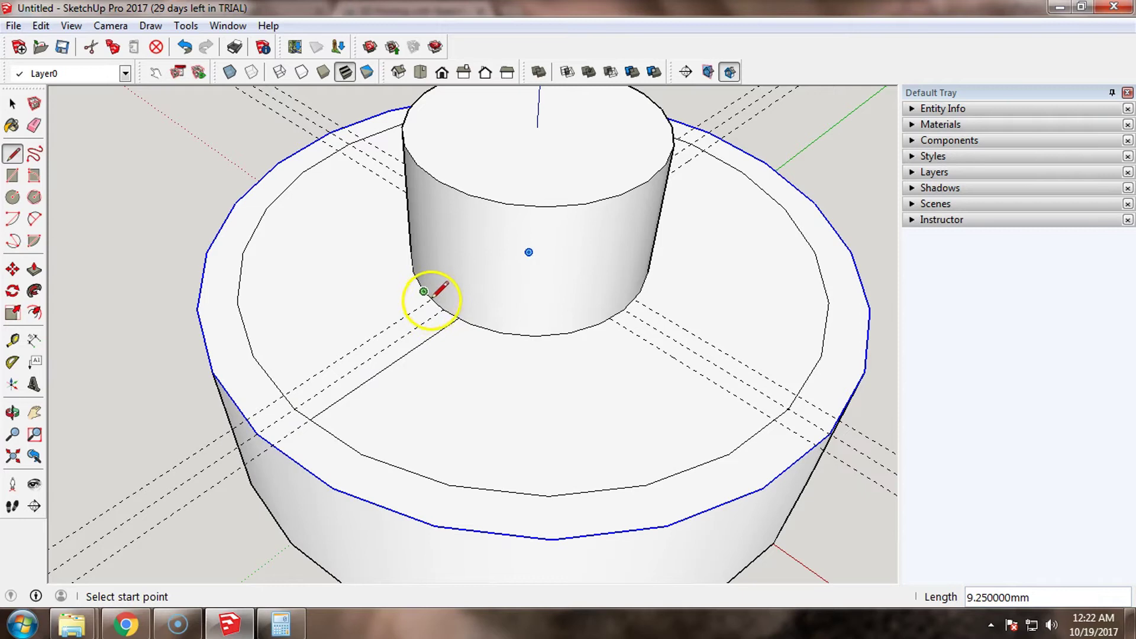
pyautogui.scroll(3, 438, 298)
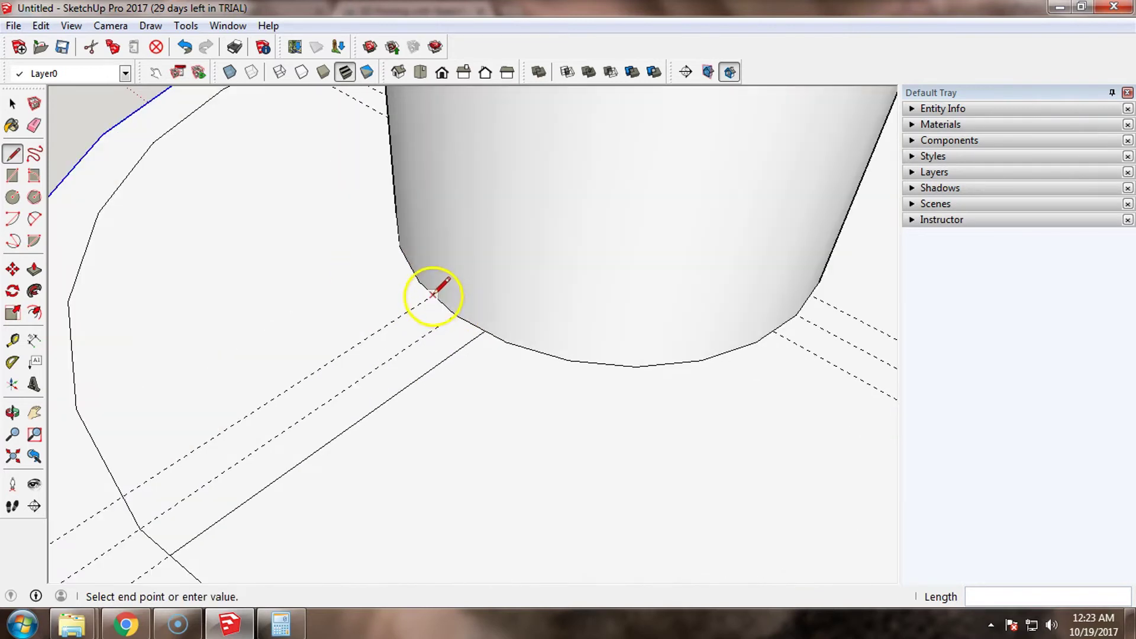
pyautogui.scroll(-5, 432, 294)
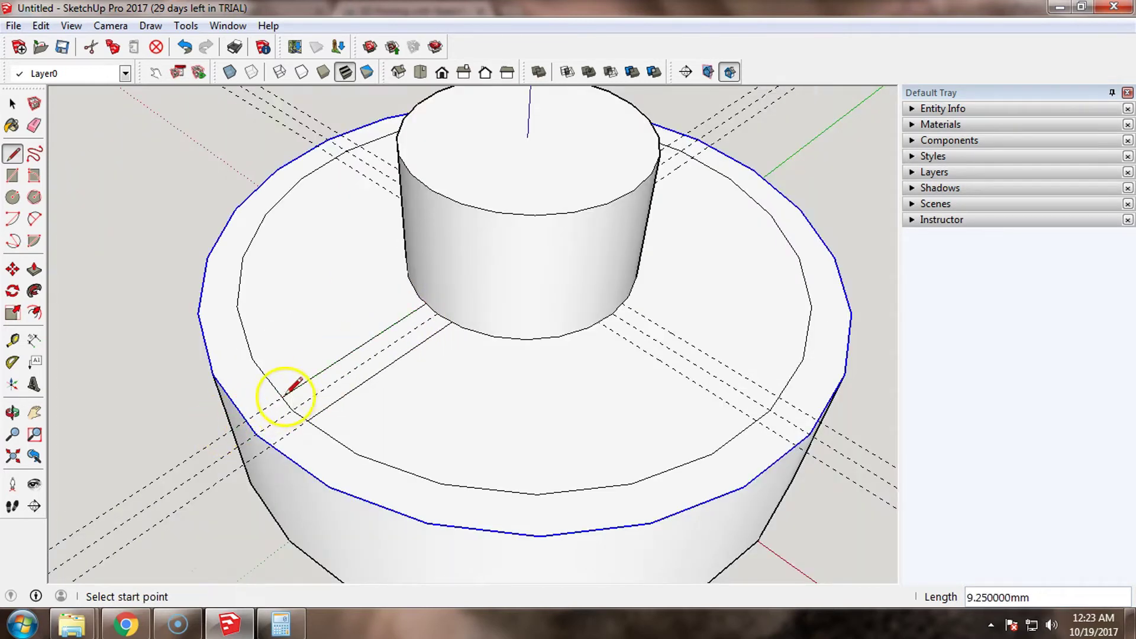
pyautogui.scroll(-3, 452, 362)
# Outline the rib on the positive red-axis side with two lines between the post and the offset circle, following the outer guides
pyautogui.scroll(3, 520, 349)
pyautogui.click(436, 352)
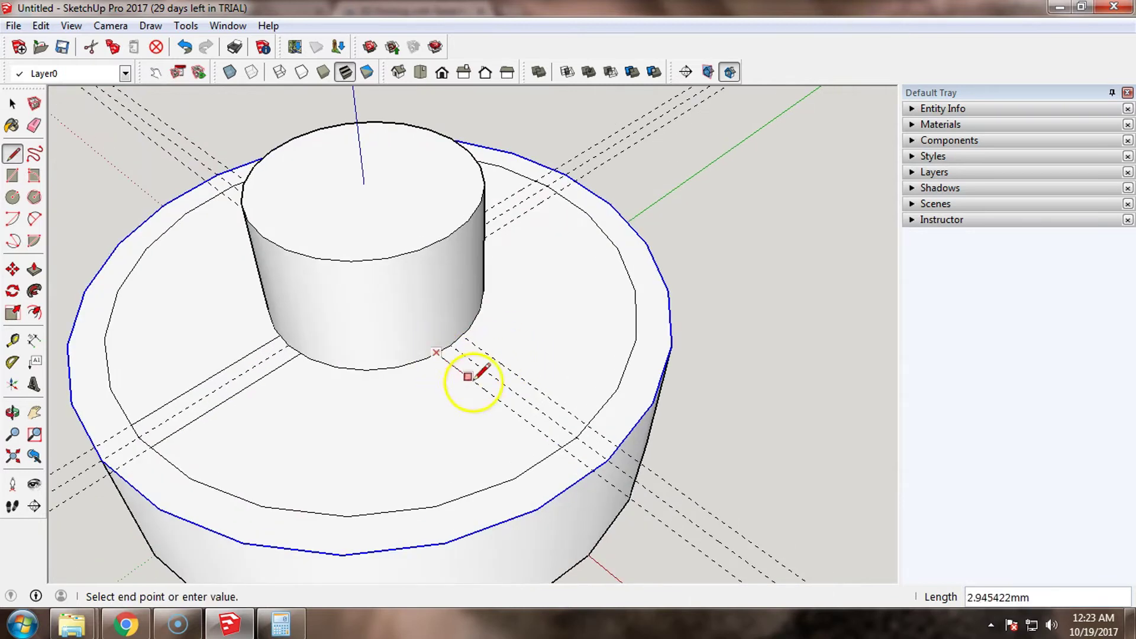
pyautogui.click(585, 424)
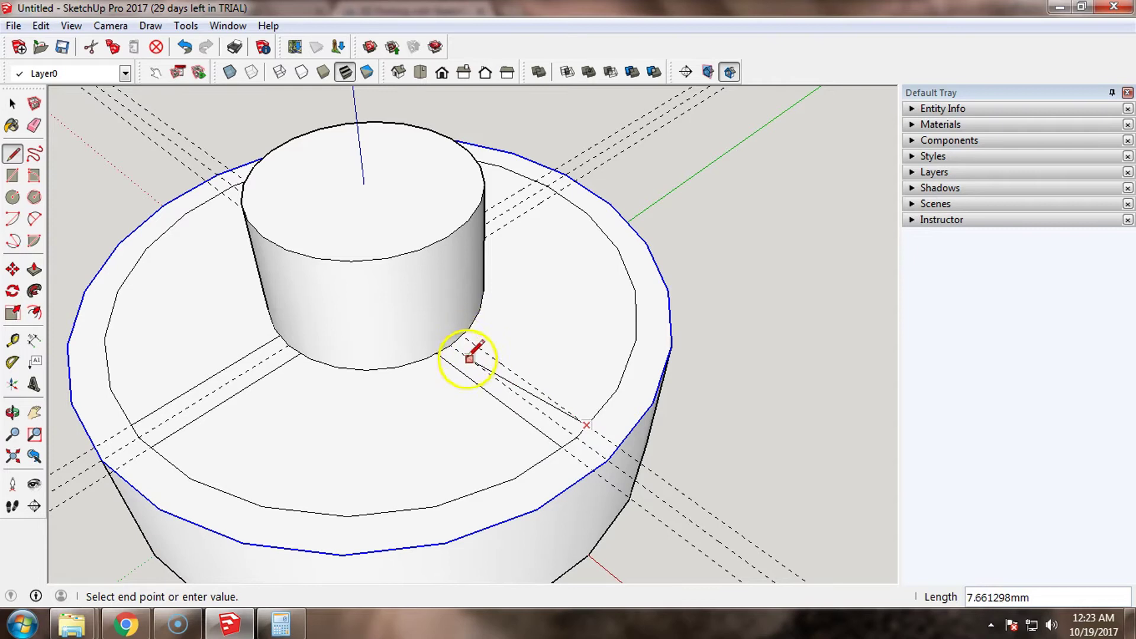
pyautogui.scroll(3, 464, 325)
pyautogui.scroll(-3, 460, 325)
# Outline the rib on the positive green-axis side with two lines along its outer guides, between the post and the offset circle
pyautogui.moveTo(591, 266); pyautogui.dragTo(18, 229, button='middle')
pyautogui.moveTo(532, 362); pyautogui.dragTo(533, 377, button='middle')
pyautogui.scroll(5, 578, 360)
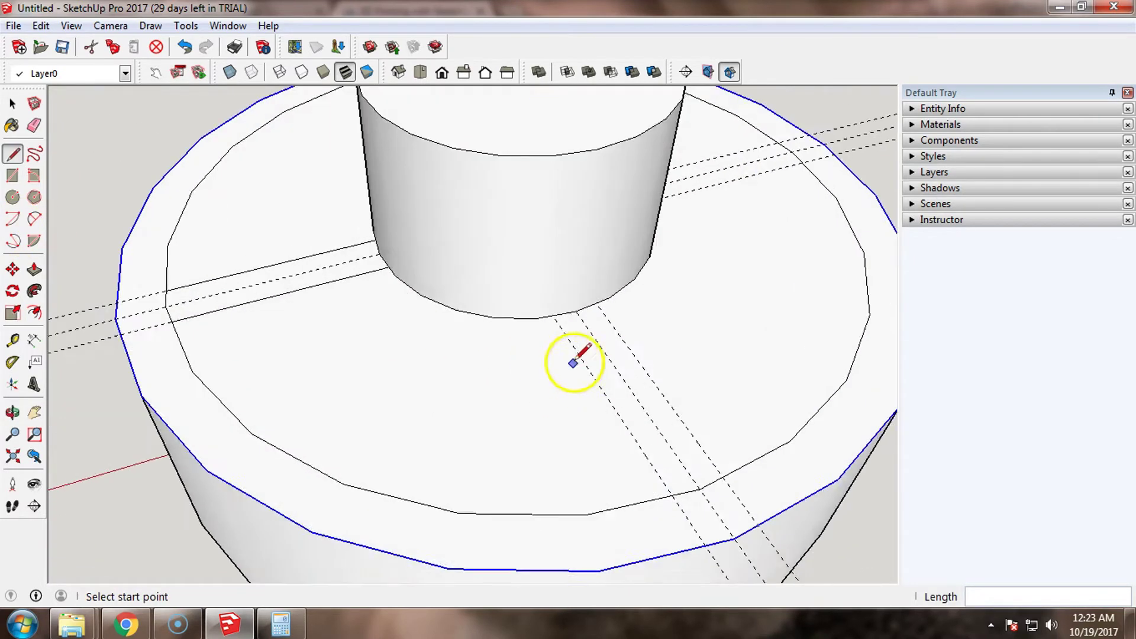
pyautogui.click(550, 310)
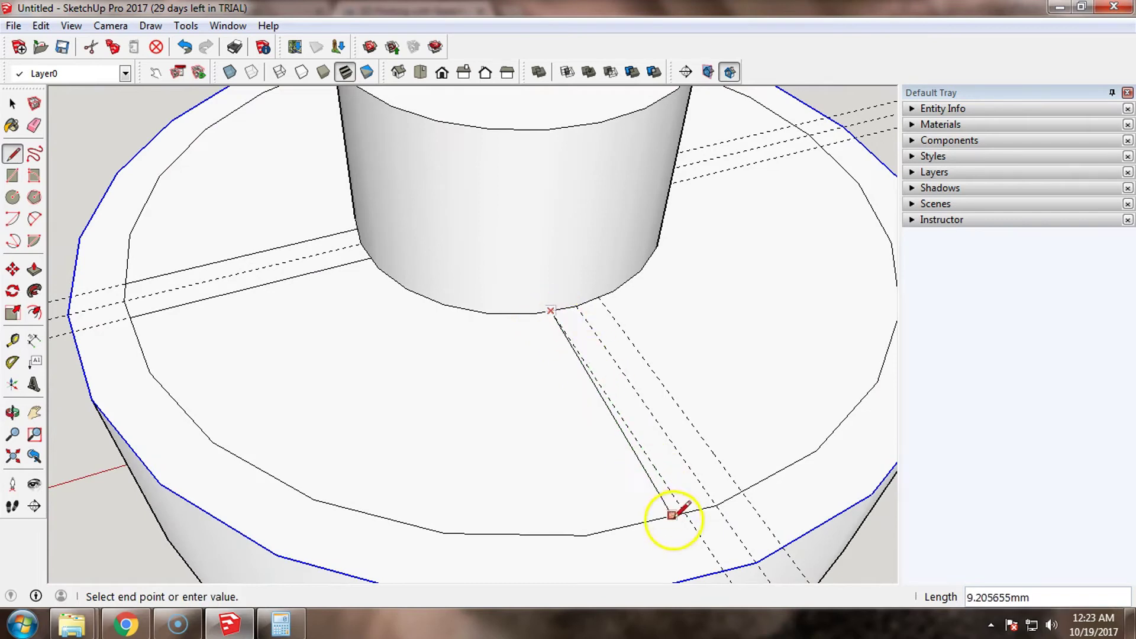
pyautogui.click(723, 501)
pyautogui.click(742, 491)
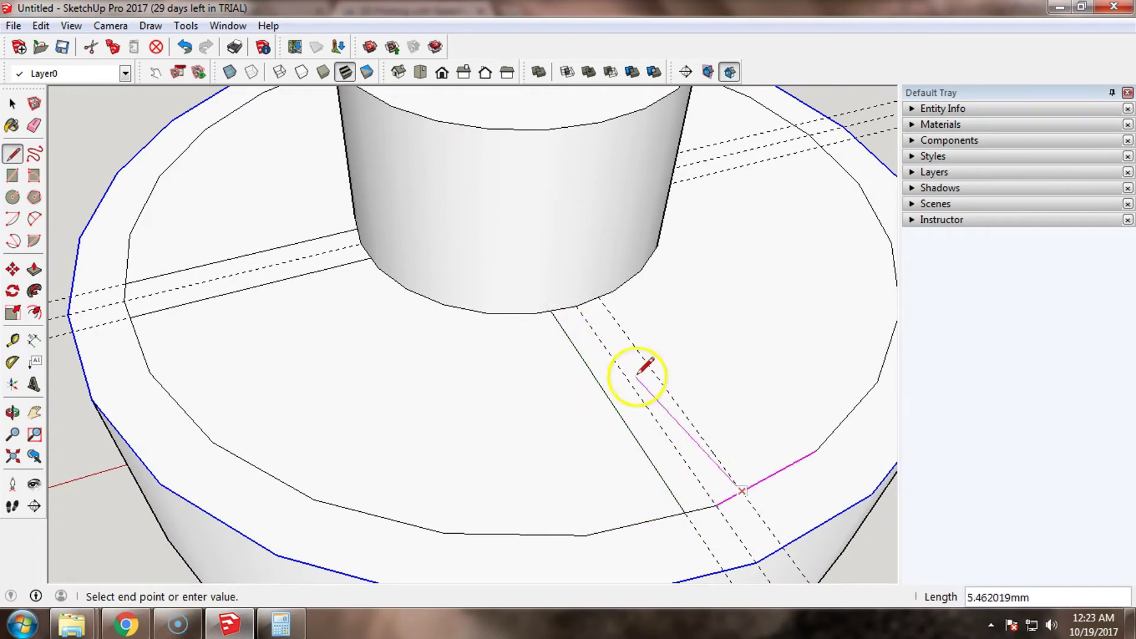
pyautogui.scroll(-4, 680, 314)
# Draw the two edges of the last rib, on the negative red-axis side, along the outer guides between the post and the offset circle
pyautogui.moveTo(687, 314); pyautogui.dragTo(483, 488, button='middle')
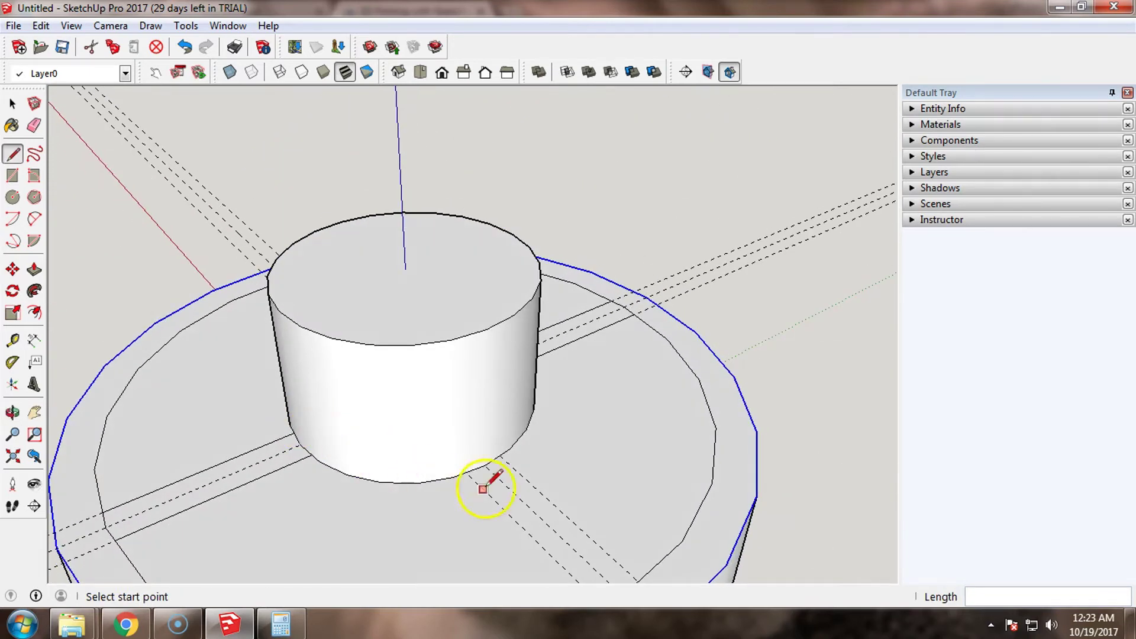
pyautogui.click(465, 472)
pyautogui.scroll(-3, 466, 471)
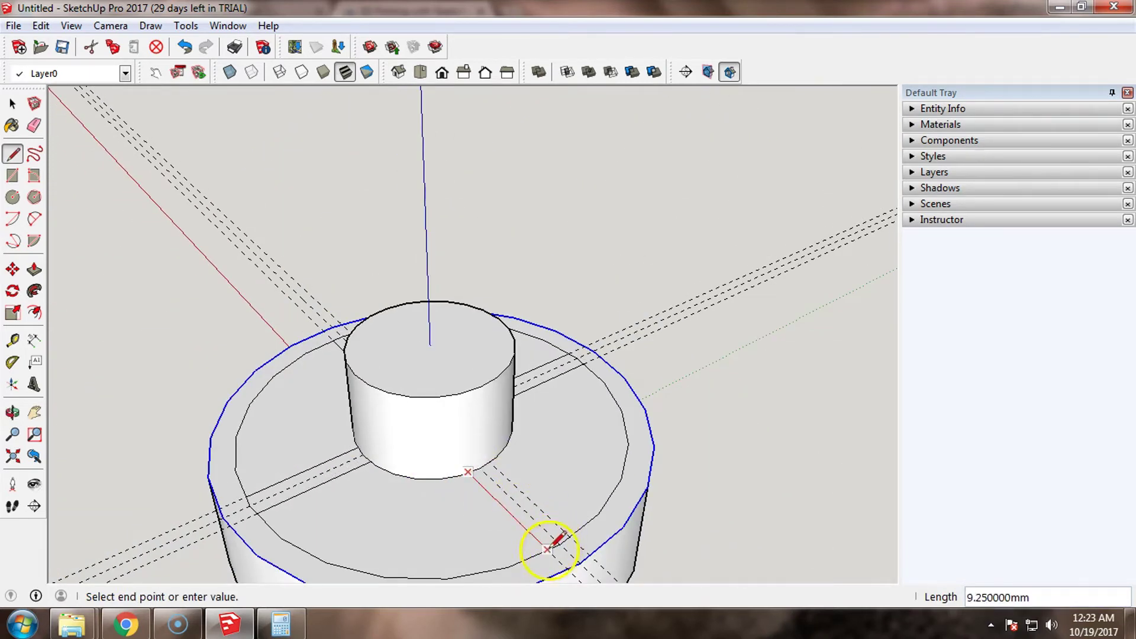
pyautogui.click(570, 536)
pyautogui.scroll(3, 497, 461)
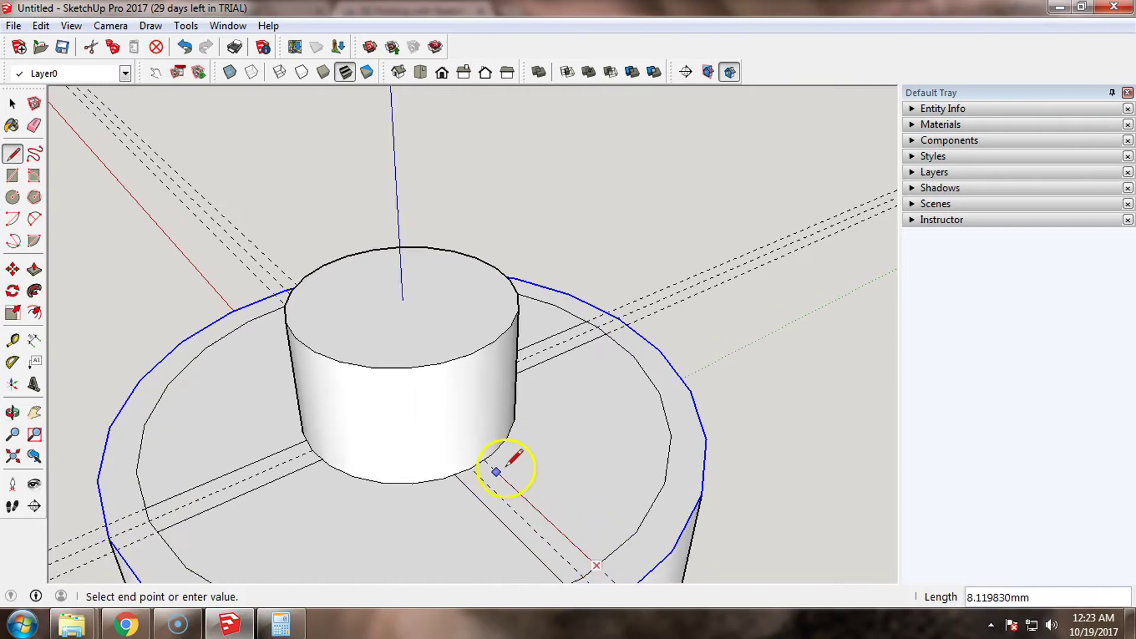
pyautogui.scroll(2, 490, 454)
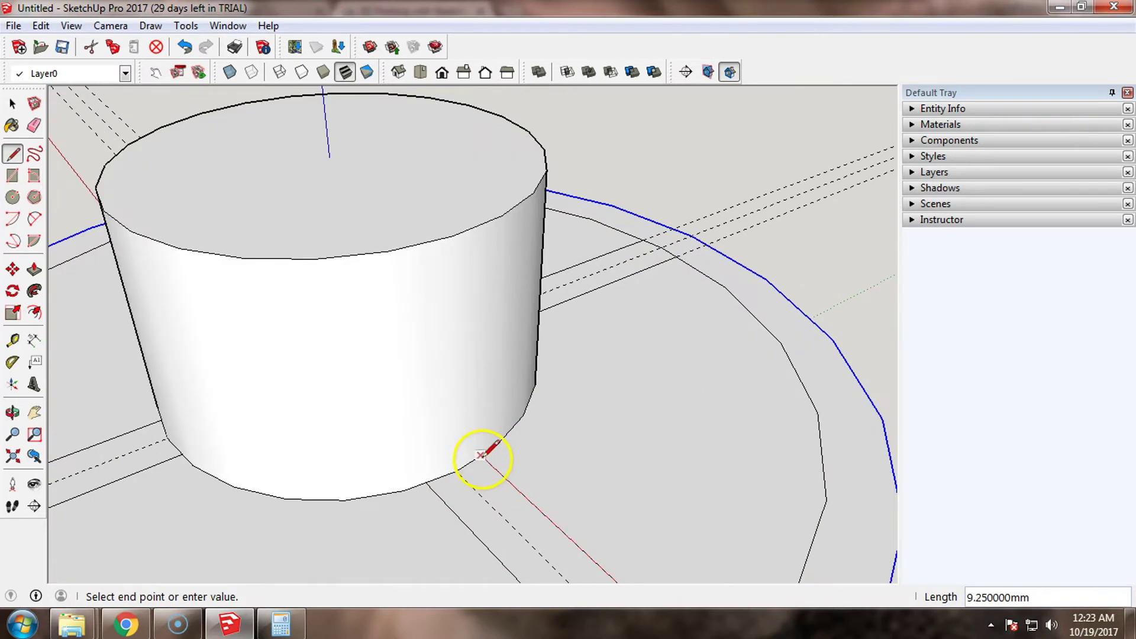
pyautogui.press('Escape')
# Erase the short segments of the offset circle between the edge lines of all four ribs, joining the ribs to the rim
pyautogui.scroll(-8, 482, 455)
pyautogui.press('o')
pyautogui.moveTo(517, 471); pyautogui.dragTo(197, 539)
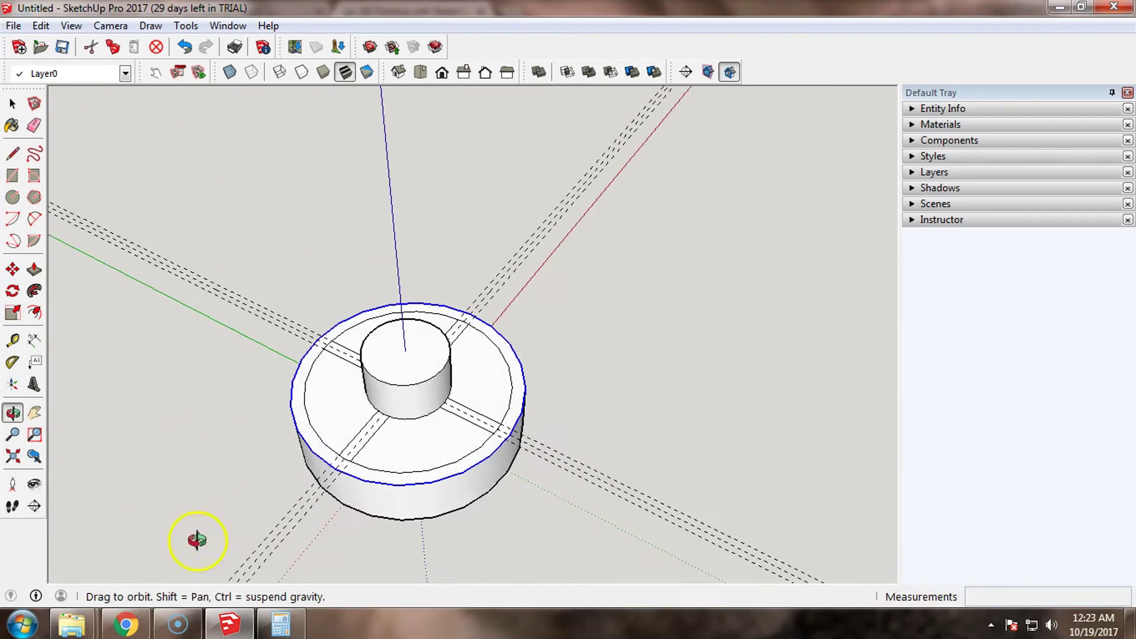
pyautogui.click(34, 125)
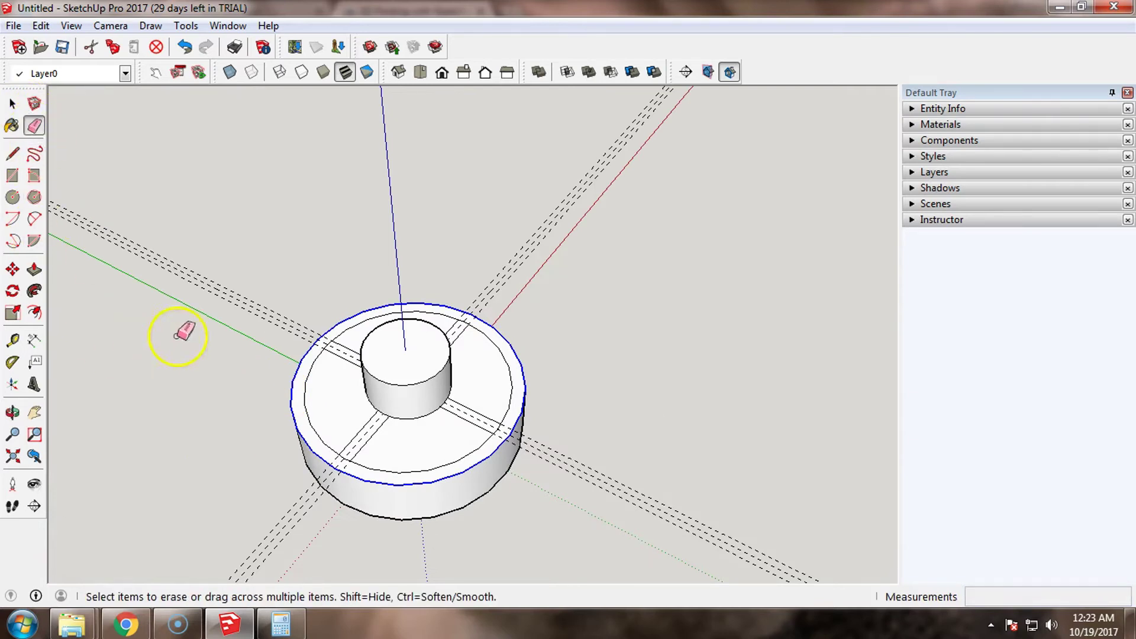
pyautogui.scroll(3, 345, 464)
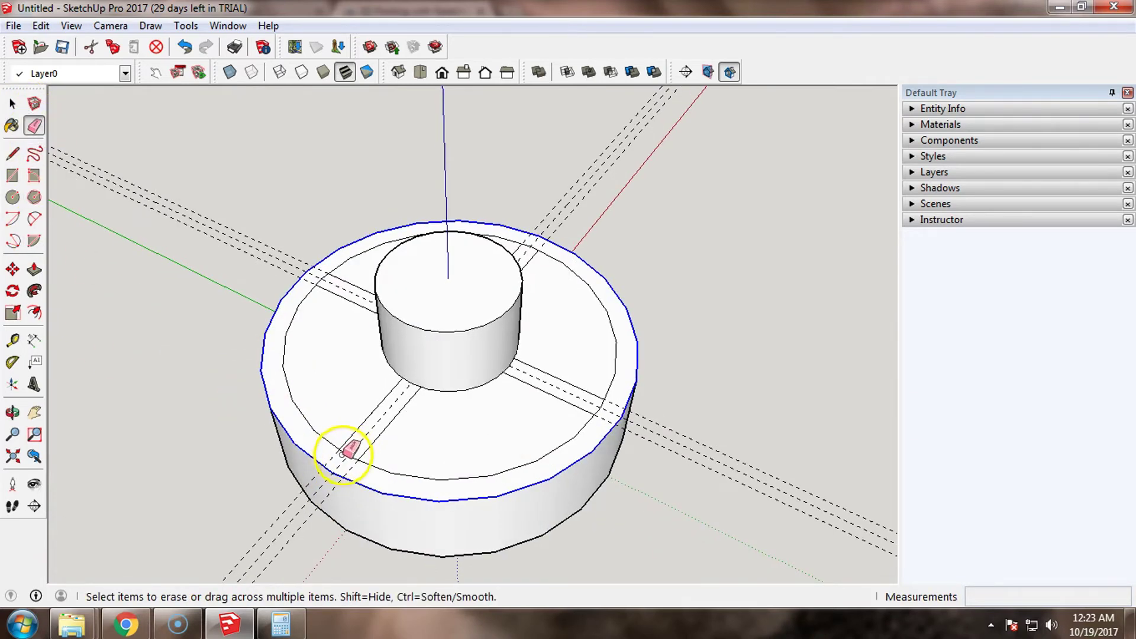
pyautogui.click(342, 455)
pyautogui.scroll(2, 590, 402)
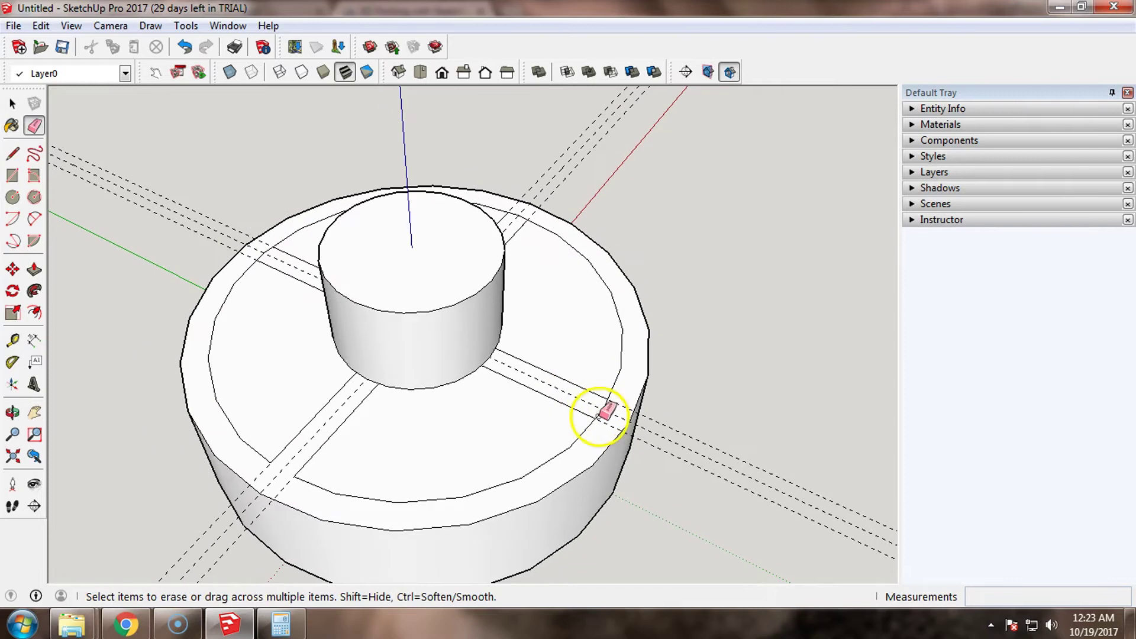
pyautogui.moveTo(547, 331)
pyautogui.mouseDown(button='middle')
pyautogui.moveTo(540, 264)
pyautogui.moveTo(431, 495)
pyautogui.mouseUp(button='middle')
pyautogui.scroll(3, 431, 444)
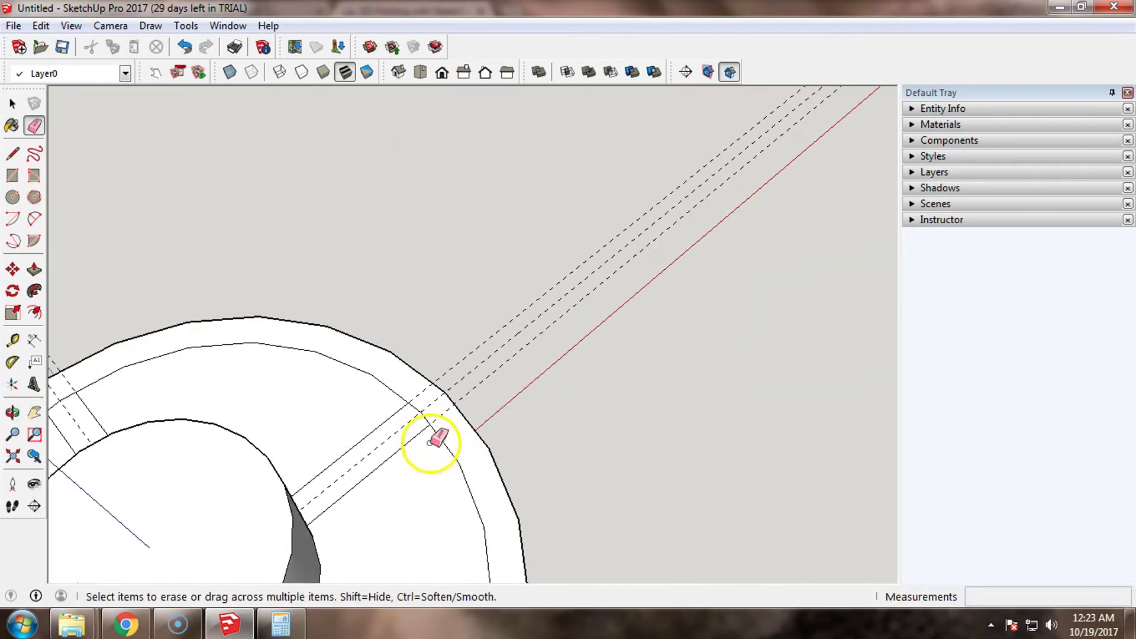
pyautogui.click(424, 409)
pyautogui.scroll(-3, 420, 414)
pyautogui.moveTo(308, 449)
pyautogui.mouseDown(button='middle')
pyautogui.moveTo(362, 445)
pyautogui.moveTo(720, 339)
pyautogui.mouseUp(button='middle')
pyautogui.scroll(2, 436, 332)
pyautogui.scroll(4, 419, 341)
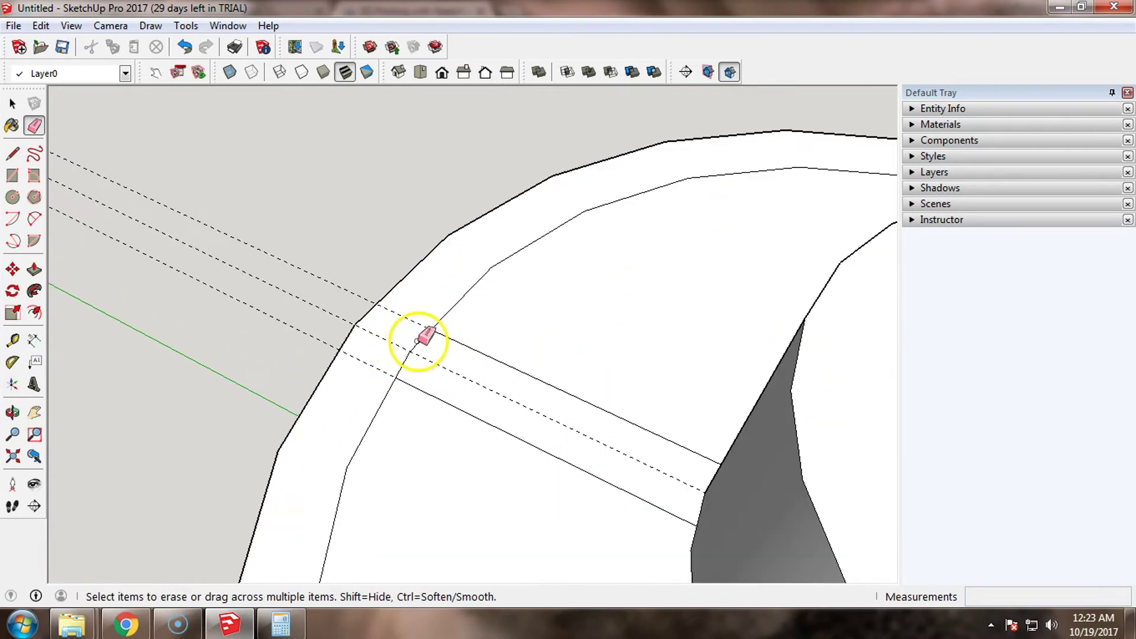
pyautogui.click(418, 343)
pyautogui.scroll(-6, 418, 355)
pyautogui.moveTo(413, 450); pyautogui.dragTo(524, 306, button='middle')
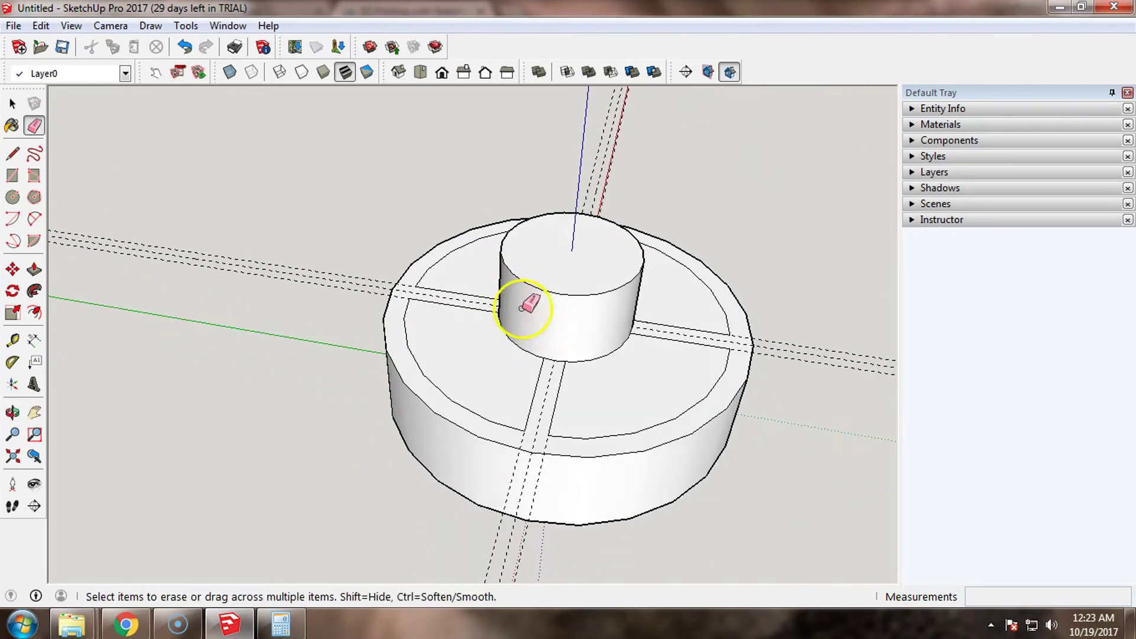
# Select the four quarter faces between the ribs on the disc's top
pyautogui.click(12, 103)
pyautogui.click(494, 351)
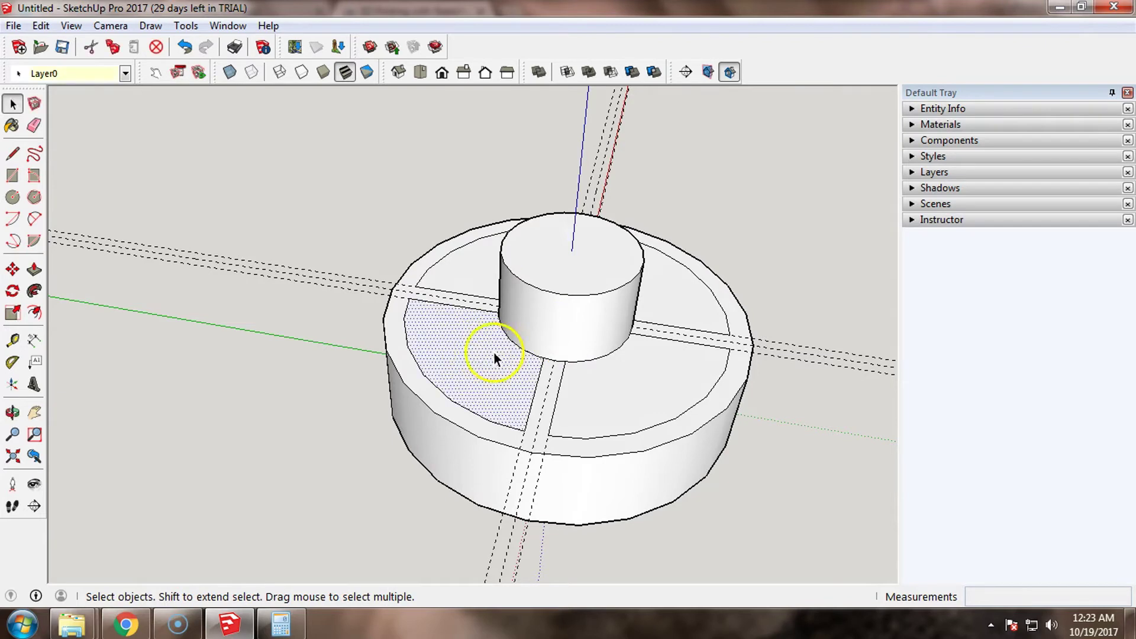
pyautogui.click(640, 377)
pyautogui.click(690, 316)
pyautogui.click(462, 269)
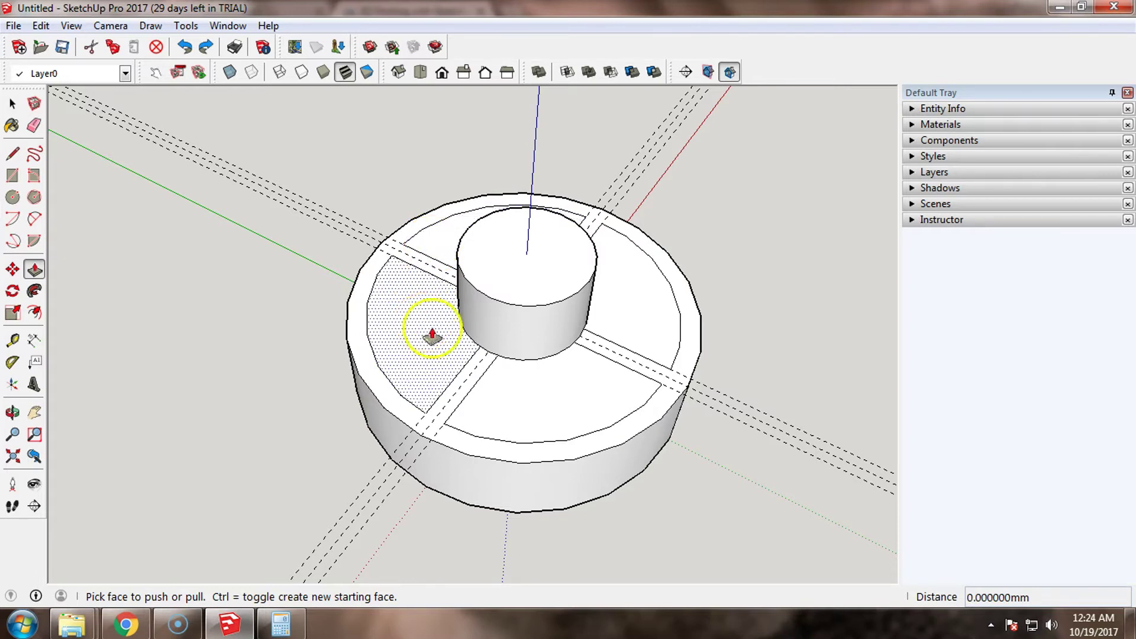
pyautogui.moveTo(451, 375); pyautogui.dragTo(588, 396, button='middle')
pyautogui.moveTo(416, 469); pyautogui.dragTo(552, 383, button='middle')
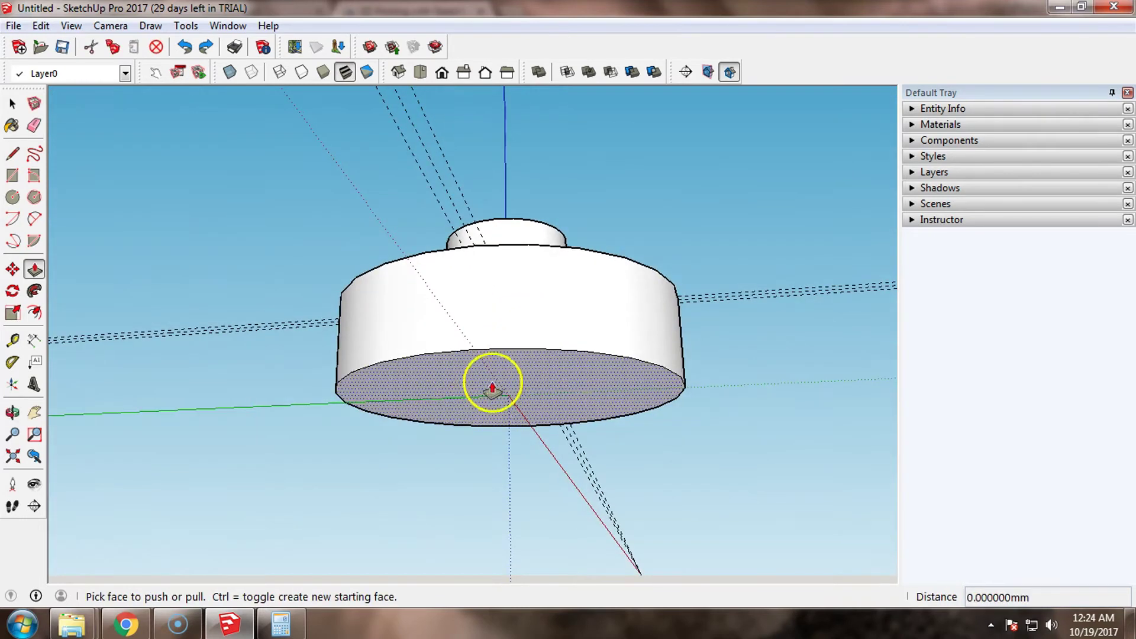
pyautogui.moveTo(521, 353); pyautogui.dragTo(489, 505, button='middle')
pyautogui.moveTo(406, 370); pyautogui.dragTo(379, 449, button='middle')
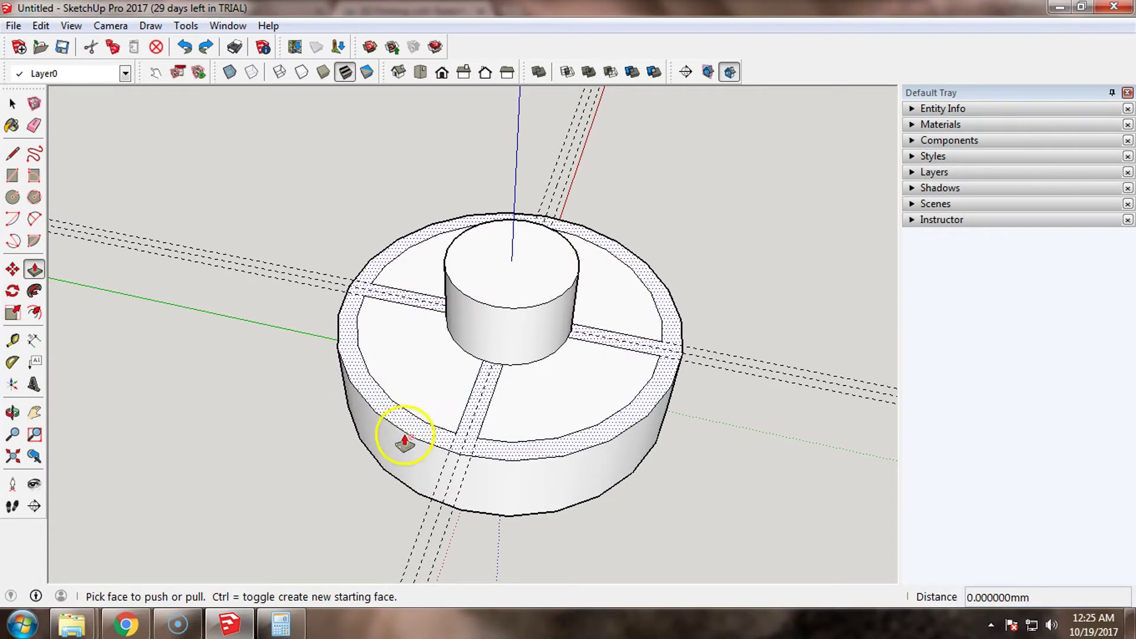
pyautogui.moveTo(421, 436); pyautogui.dragTo(490, 177, button='middle')
pyautogui.moveTo(514, 467); pyautogui.dragTo(504, 548, button='middle')
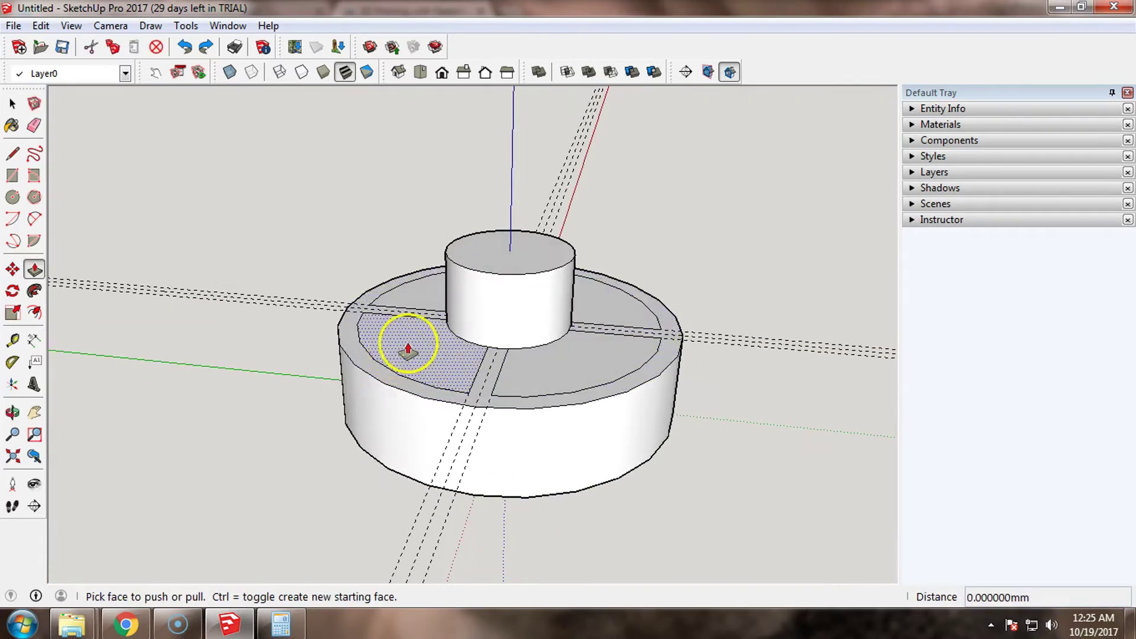
# Push/Pull one quarter face between the ribs down by 7 mm to form a pocket
pyautogui.moveTo(408, 337); pyautogui.dragTo(435, 427, button='middle')
pyautogui.moveTo(424, 352); pyautogui.dragTo(424, 385)
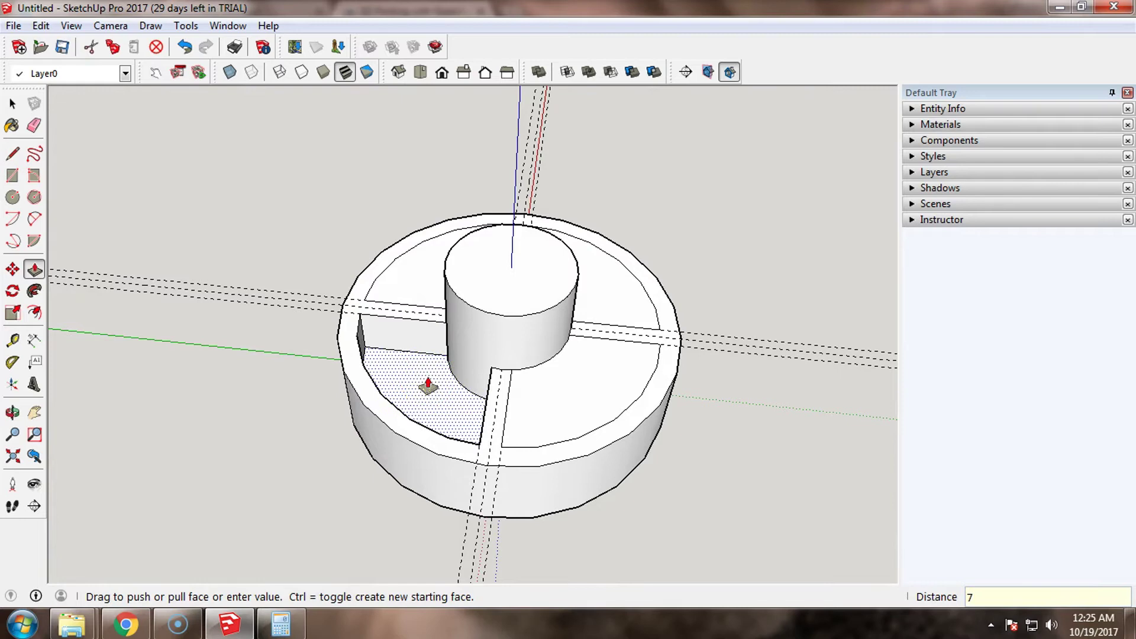
pyautogui.write('7')
pyautogui.press('Return')
# Push the remaining three quarter faces between the ribs down by the same 7 mm
pyautogui.moveTo(475, 418)
pyautogui.mouseDown(button='middle')
pyautogui.moveTo(436, 414)
pyautogui.moveTo(458, 440)
pyautogui.mouseUp(button='middle')
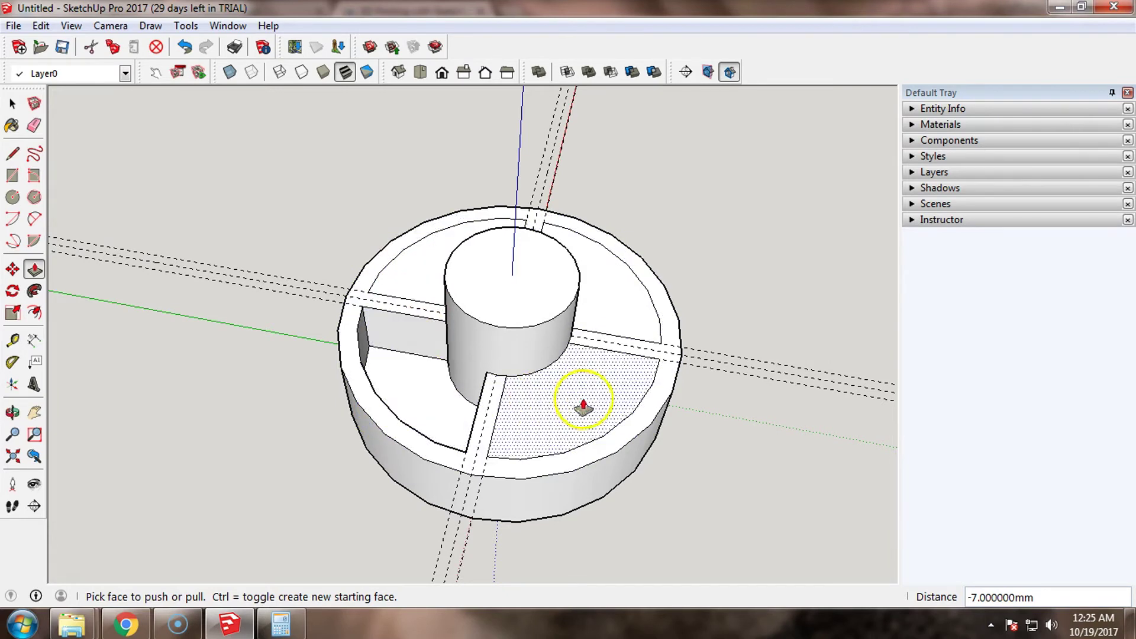
pyautogui.moveTo(644, 385)
pyautogui.mouseDown(button='middle')
pyautogui.moveTo(685, 368)
pyautogui.moveTo(422, 410)
pyautogui.moveTo(431, 442)
pyautogui.mouseUp(button='middle')
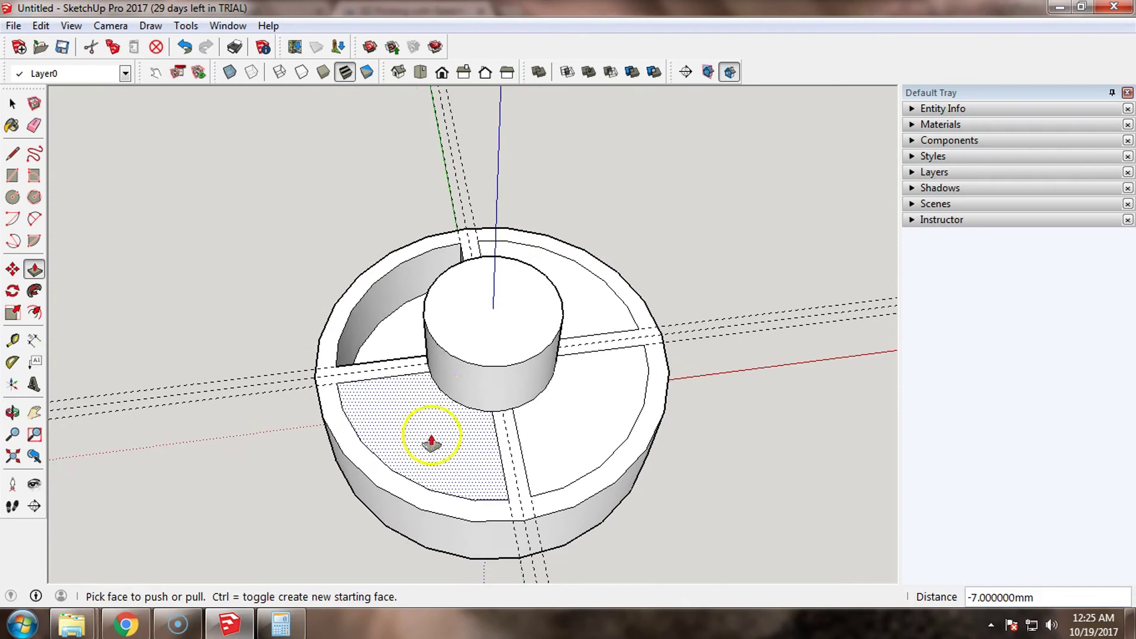
pyautogui.doubleClick(417, 426)
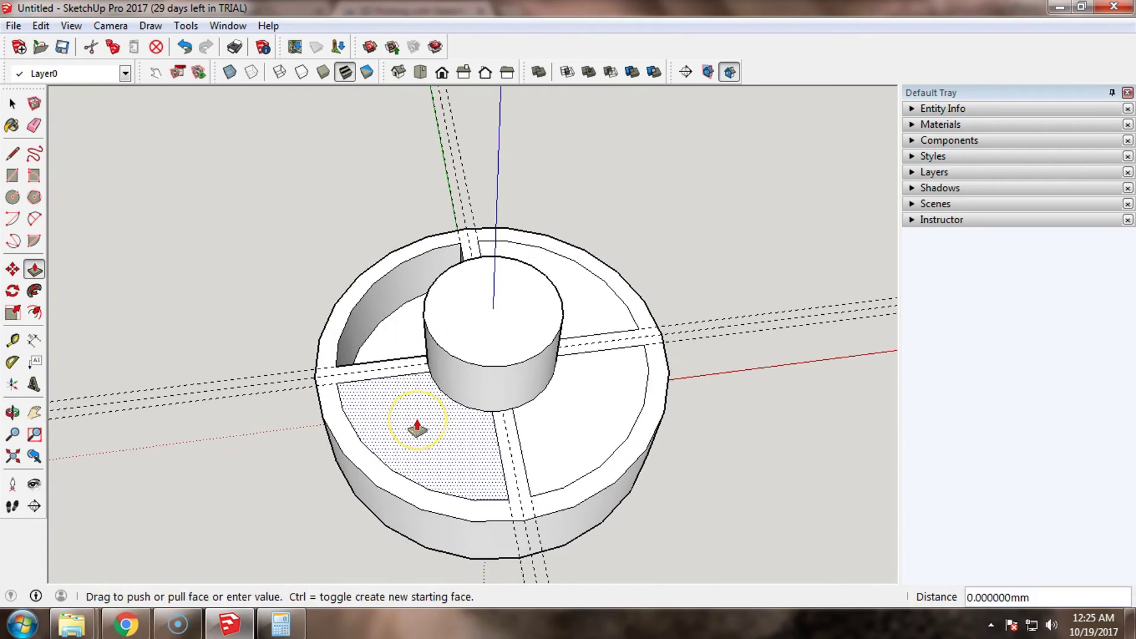
pyautogui.doubleClick(578, 416)
pyautogui.doubleClick(598, 314)
pyautogui.moveTo(589, 428); pyautogui.dragTo(527, 436, button='middle')
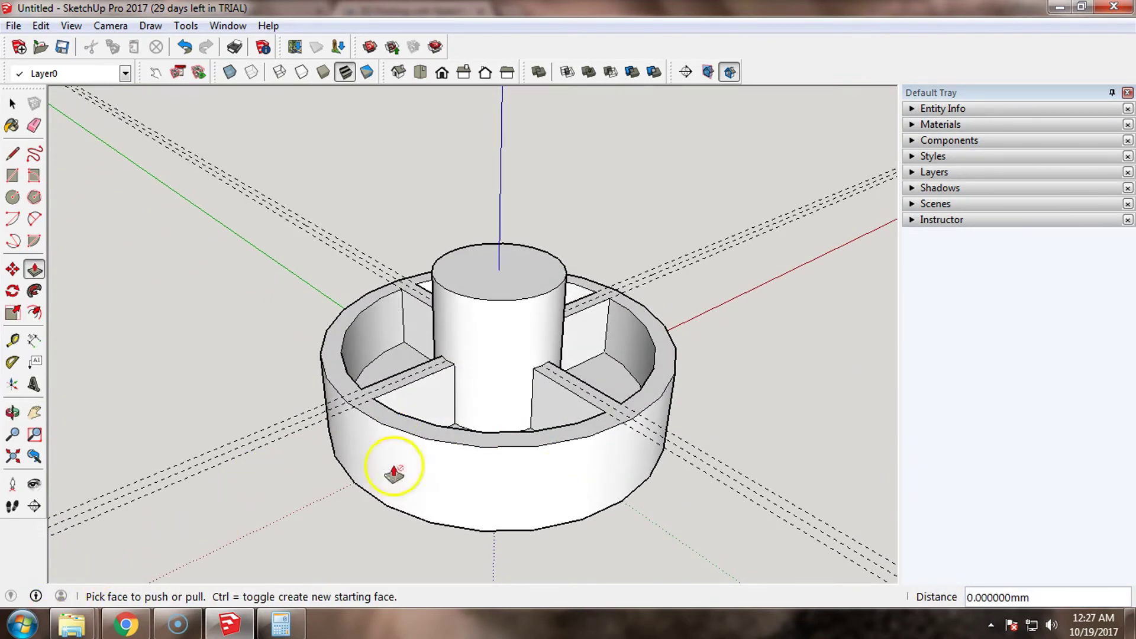
# Draw a circle with a radius of 5.25 mm centred on the top face of the central post
pyautogui.moveTo(510, 314)
pyautogui.mouseDown(button='middle')
pyautogui.moveTo(507, 330)
pyautogui.moveTo(507, 312)
pyautogui.mouseUp(button='middle')
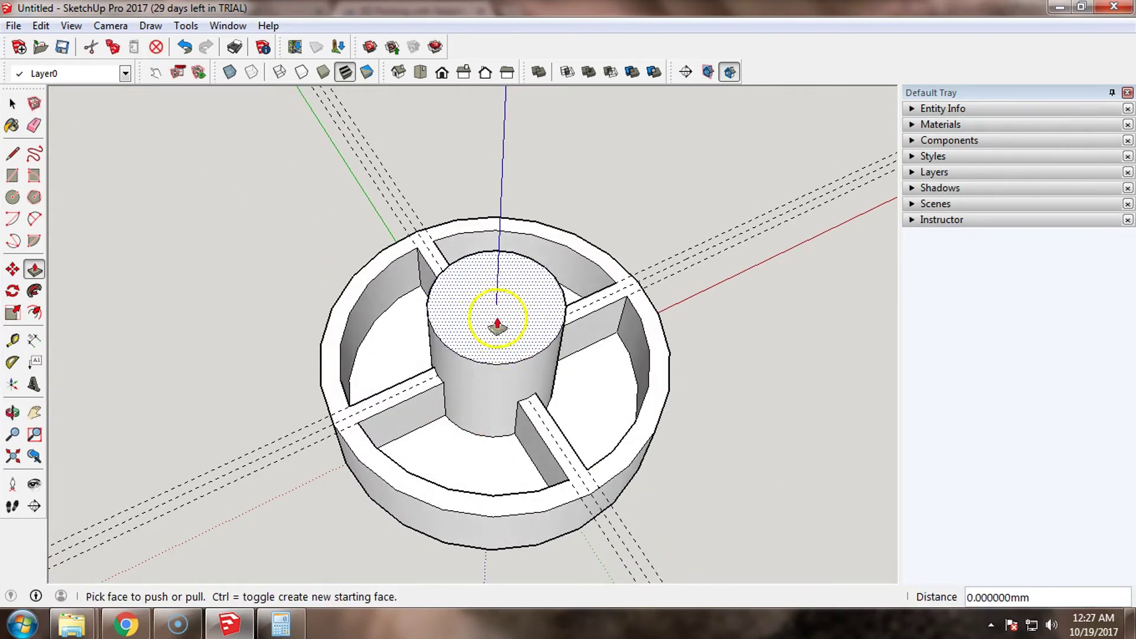
pyautogui.moveTo(540, 363); pyautogui.dragTo(547, 321, button='middle')
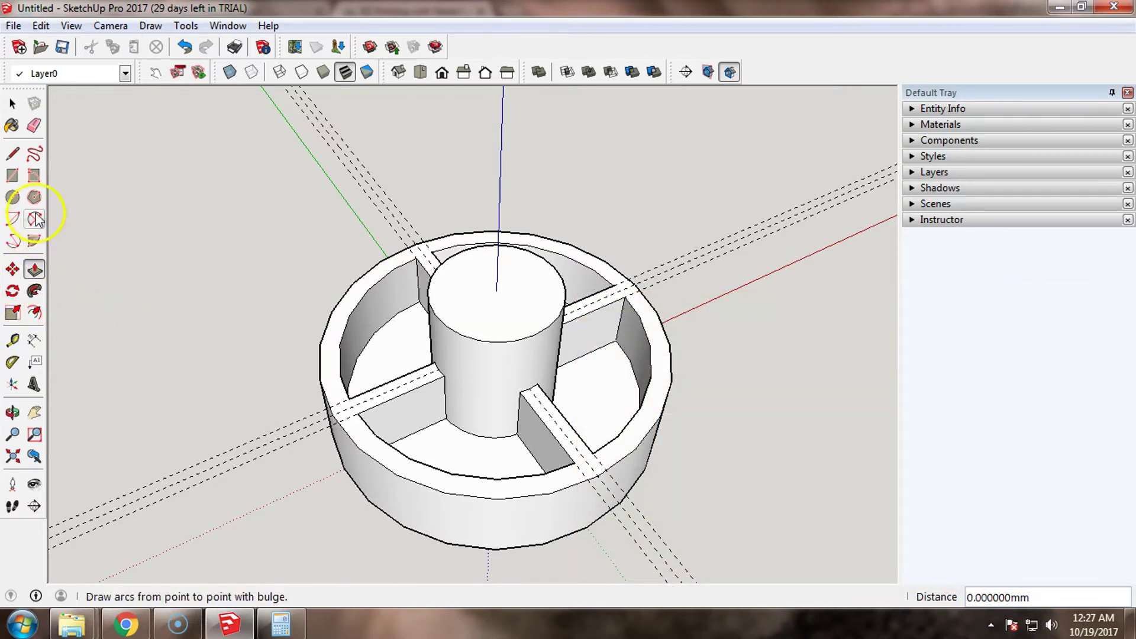
pyautogui.click(12, 197)
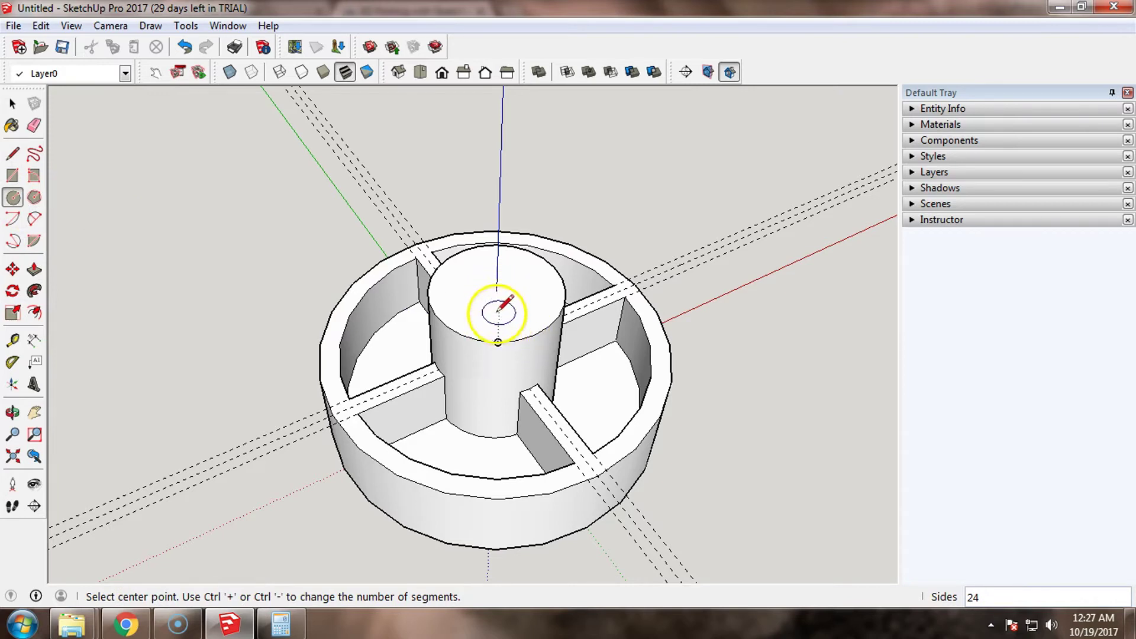
pyautogui.click(495, 290)
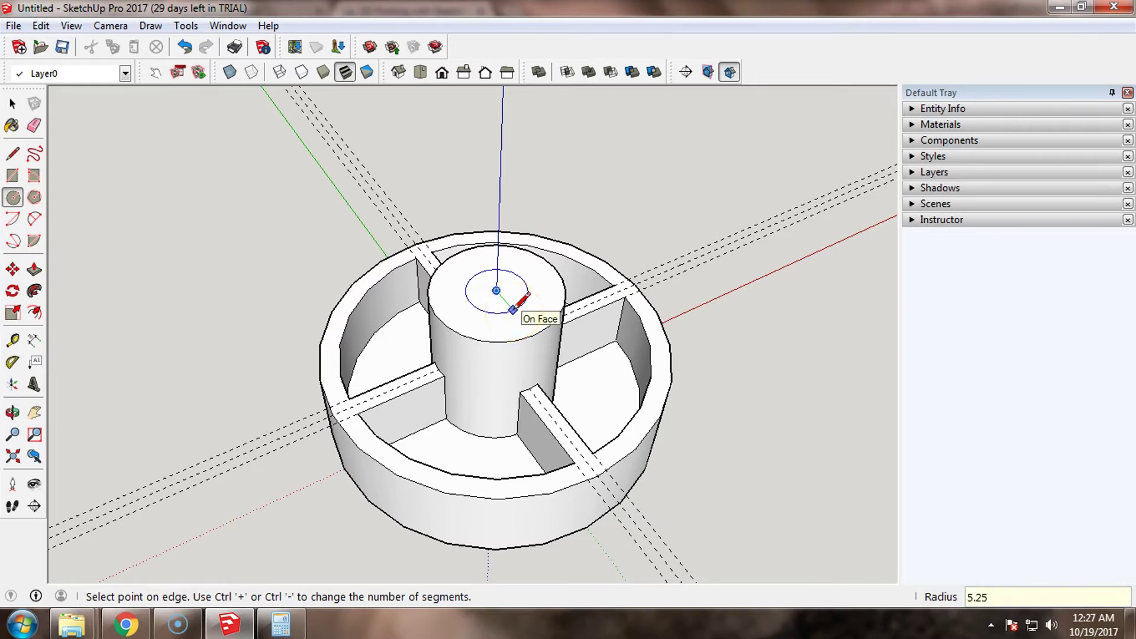
pyautogui.press('Return')
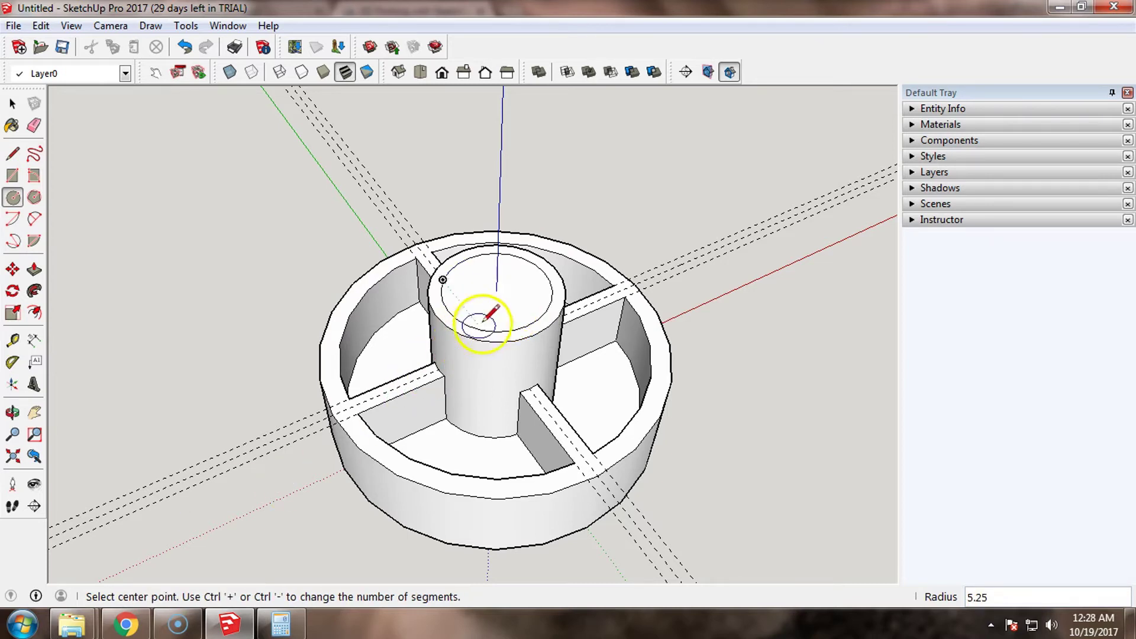
# Push/Pull the inner circle on the post's top up by 7 mm to form a narrower upper section
pyautogui.moveTo(411, 471); pyautogui.dragTo(487, 330, button='middle')
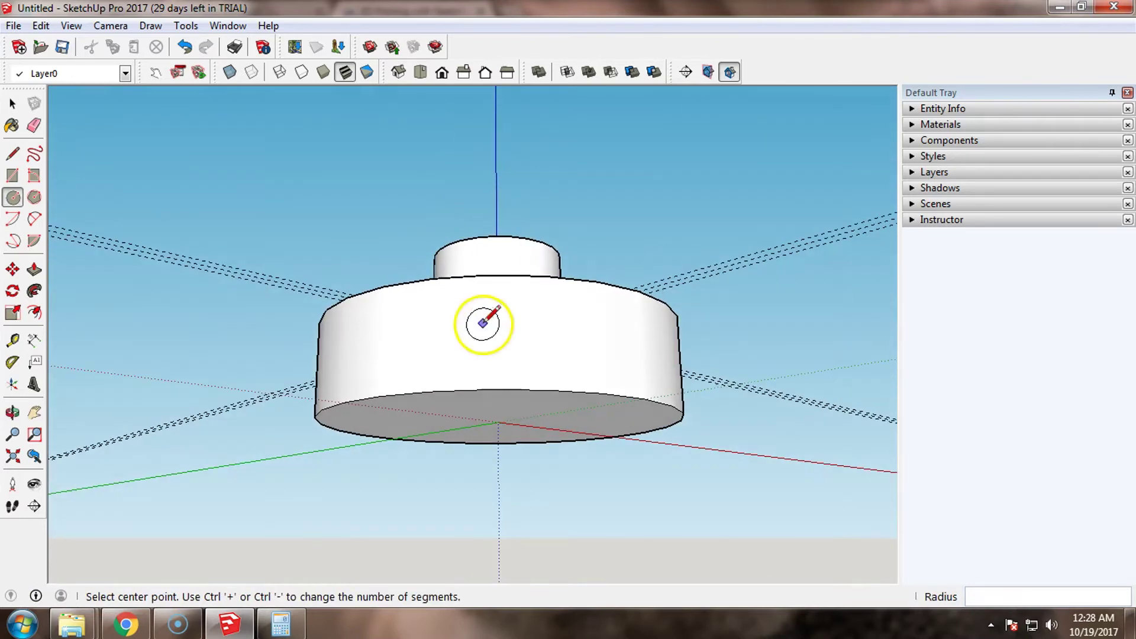
pyautogui.moveTo(507, 260); pyautogui.dragTo(436, 471, button='middle')
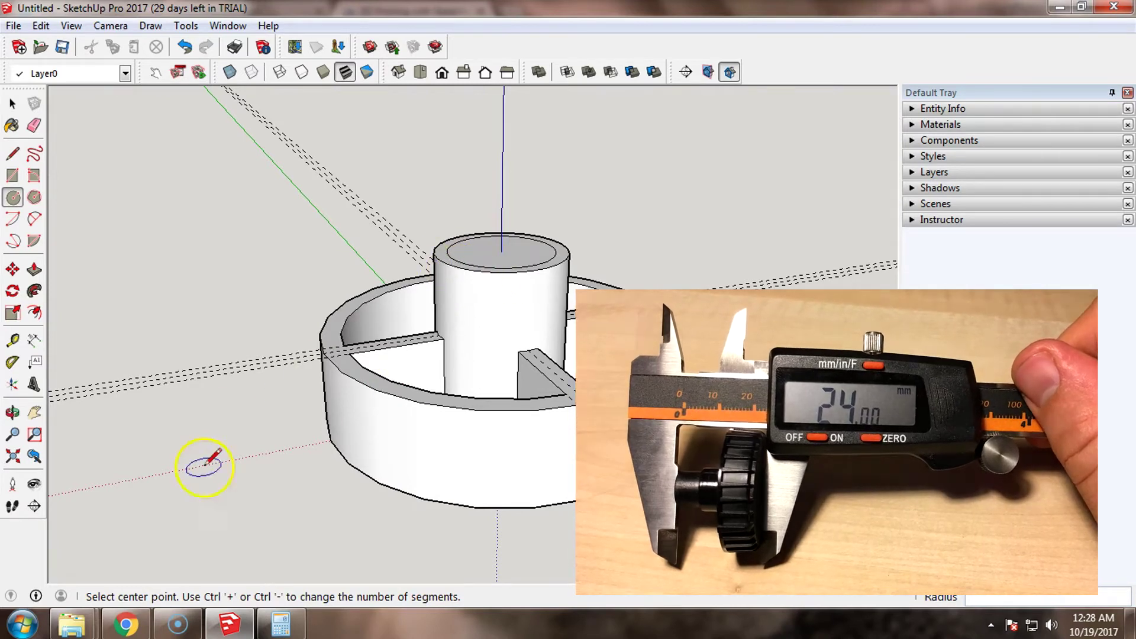
pyautogui.click(278, 625)
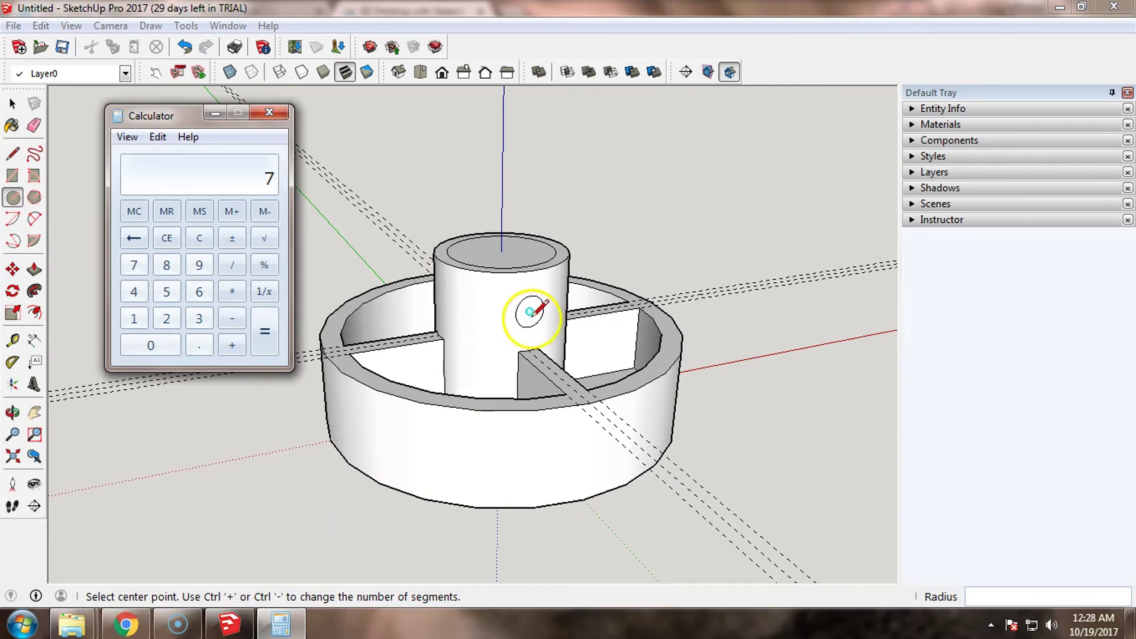
pyautogui.click(419, 11)
pyautogui.moveTo(502, 140); pyautogui.dragTo(431, 362, button='middle')
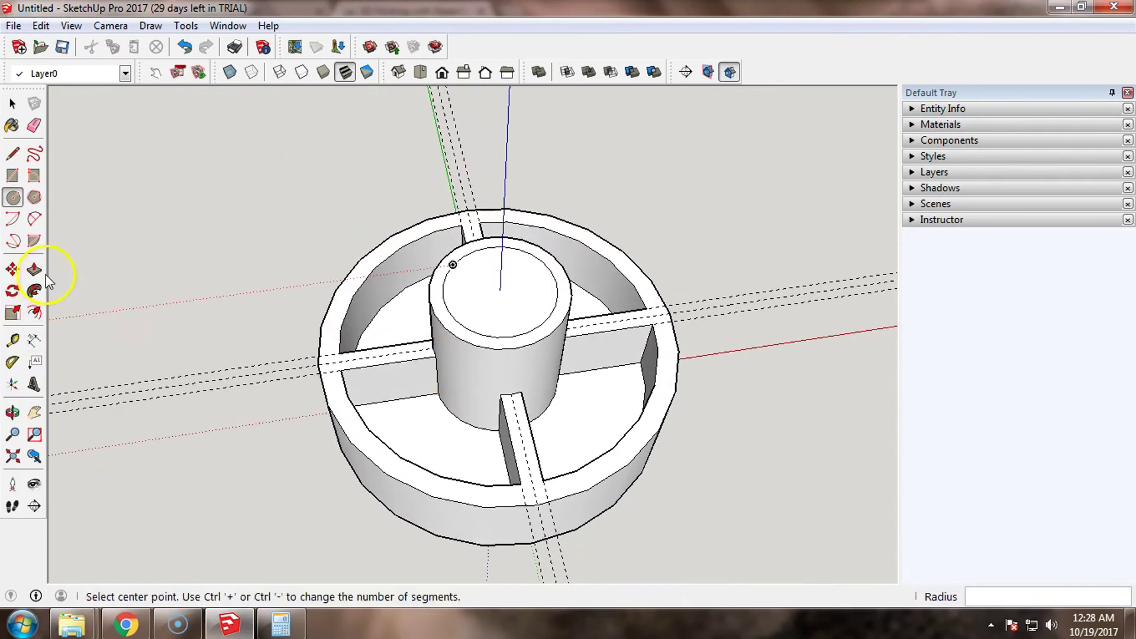
pyautogui.click(462, 309)
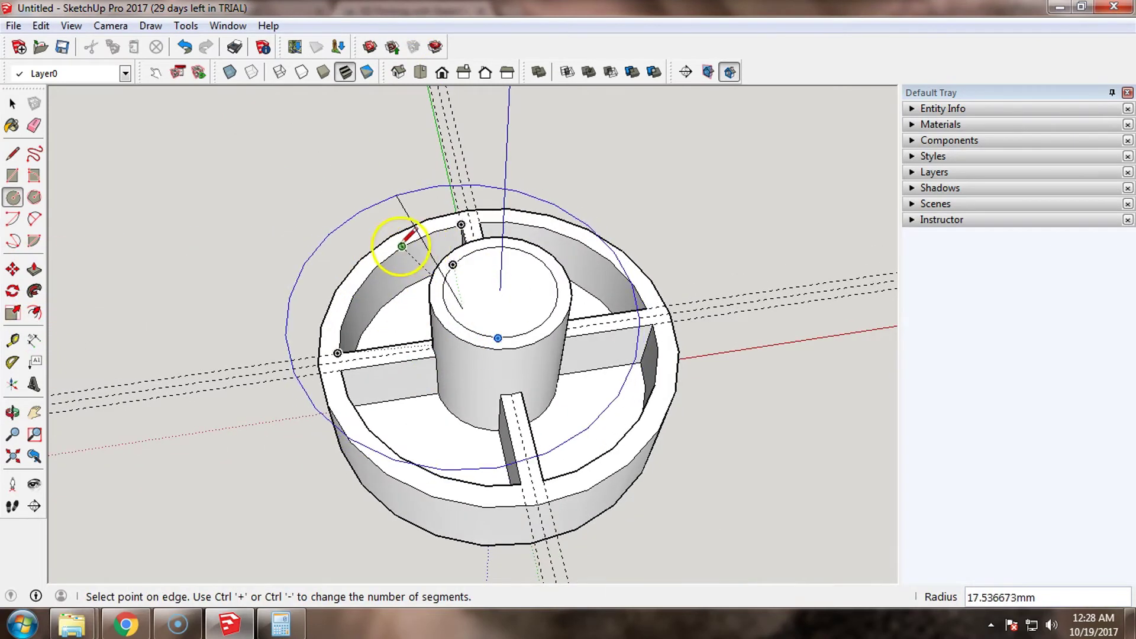
pyautogui.press('Escape')
pyautogui.click(34, 269)
pyautogui.moveTo(317, 350); pyautogui.dragTo(520, 262, button='middle')
pyautogui.click(521, 263)
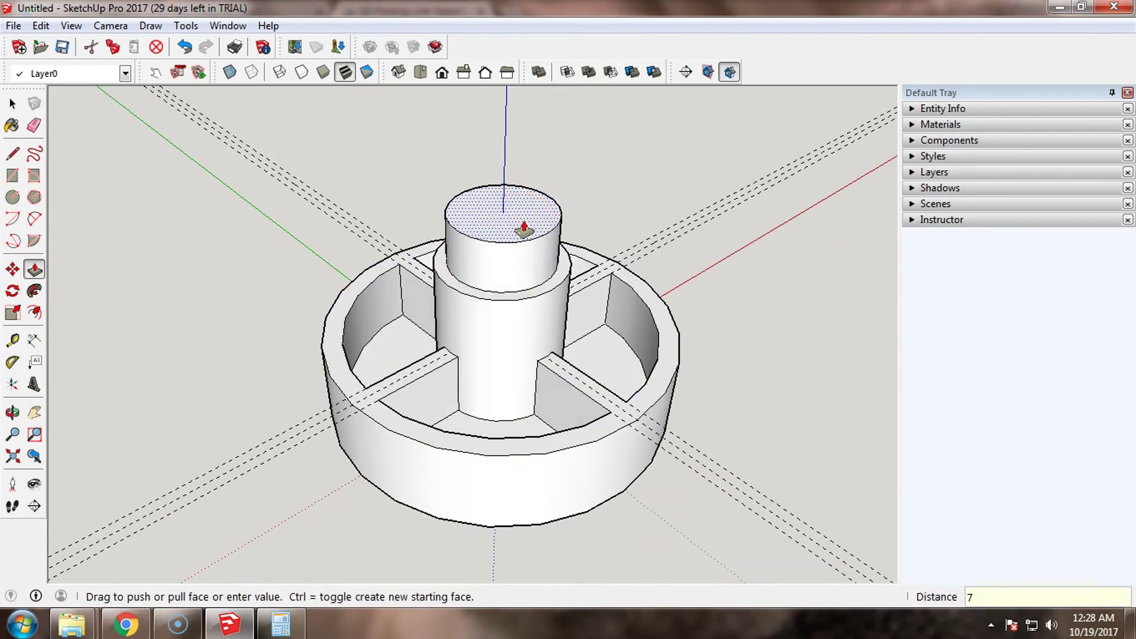
pyautogui.press('Return')
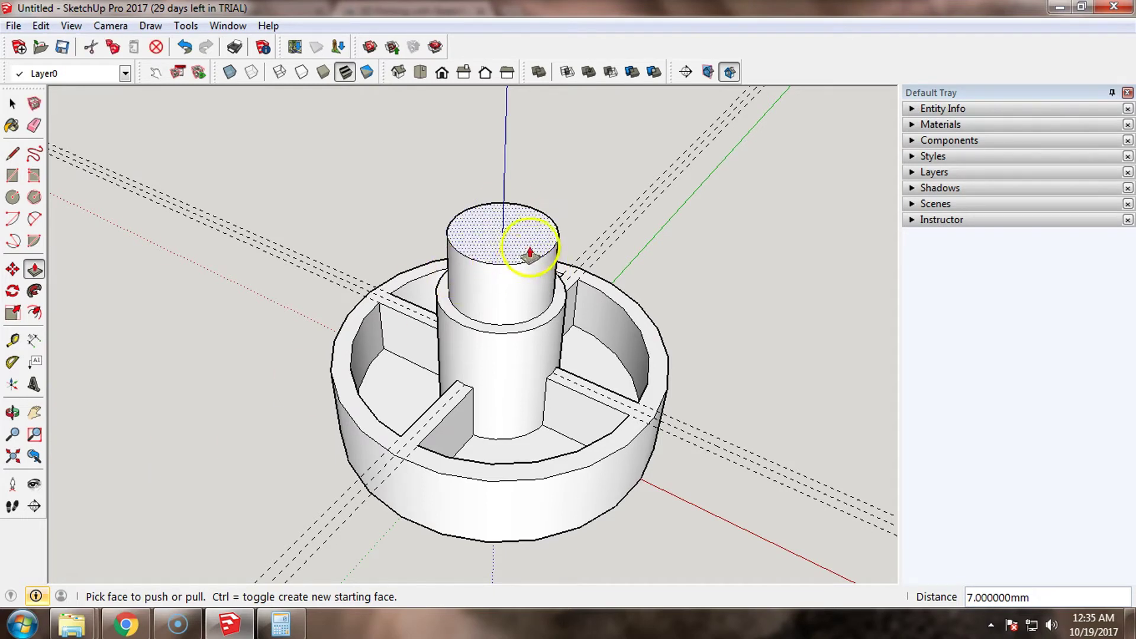
# Draw a circle with a radius of 2.5 mm centred on the top face of the post's narrower section
pyautogui.click(12, 197)
pyautogui.moveTo(504, 238); pyautogui.dragTo(504, 277, button='middle')
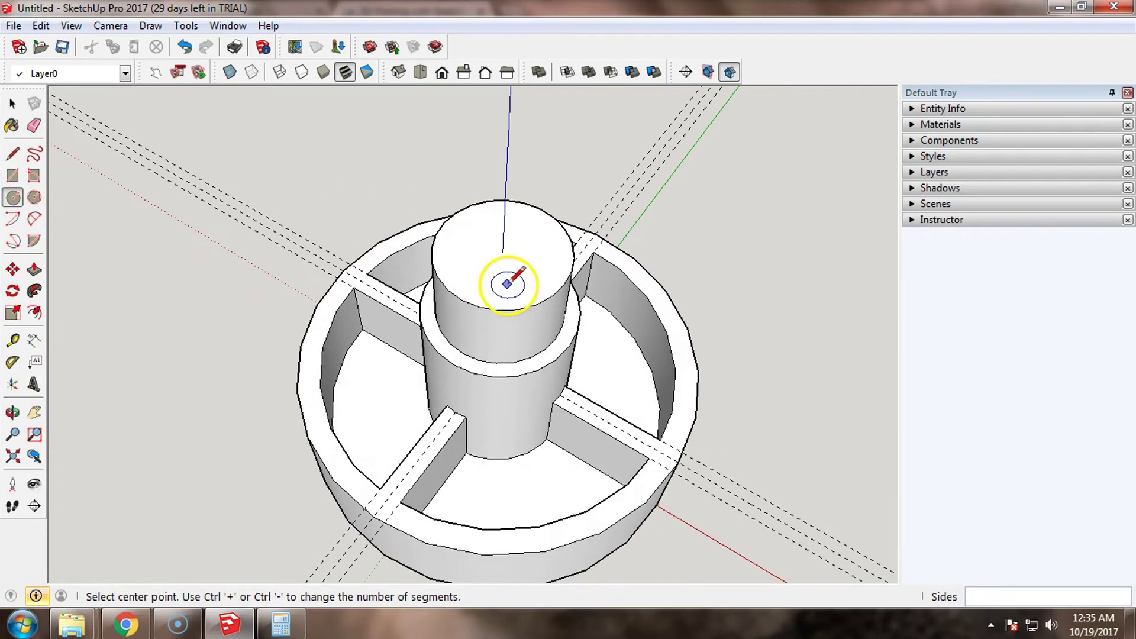
pyautogui.click(502, 251)
pyautogui.write('2.5')
pyautogui.press('Return')
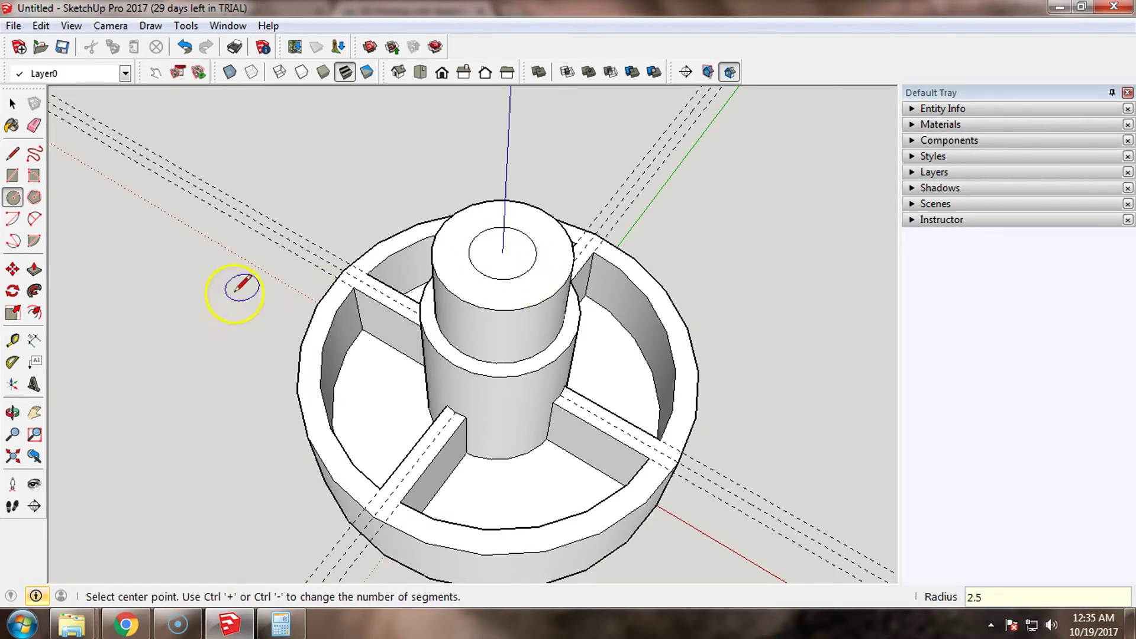
# Push/Pull the 2.5 mm radius circle down into the post by 6.5 mm to make a blind hole
pyautogui.click(34, 269)
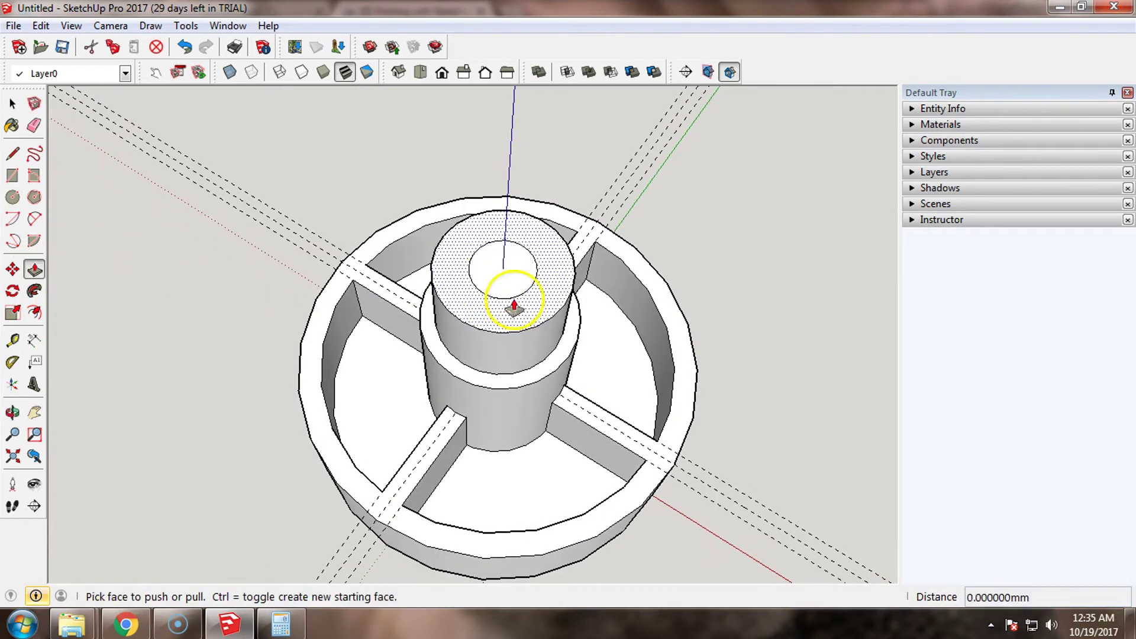
pyautogui.scroll(2, 511, 298)
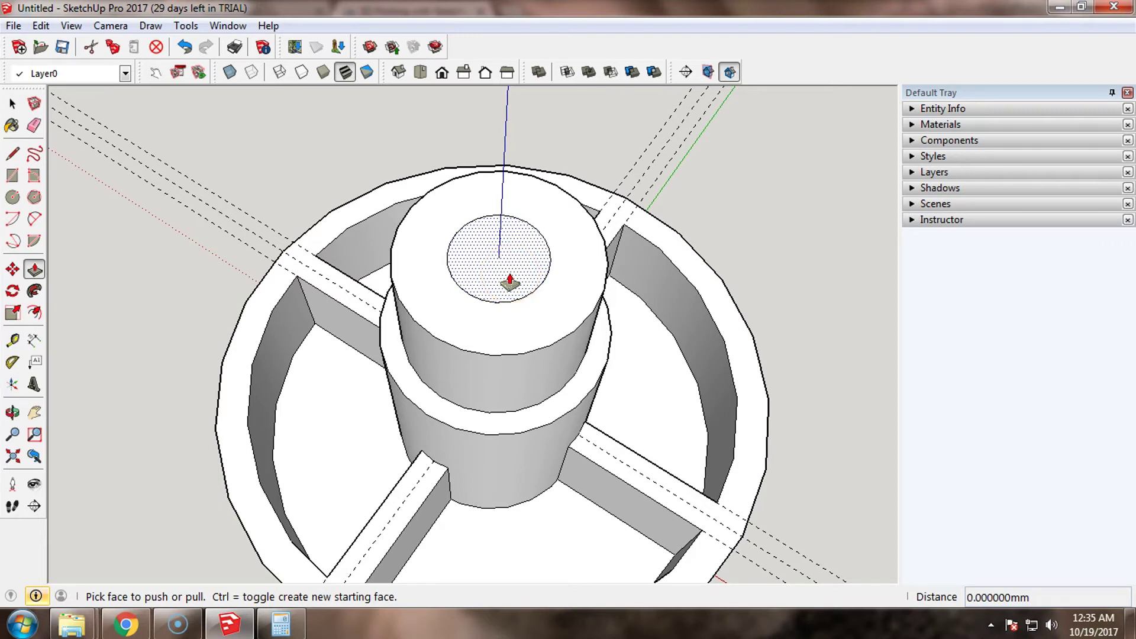
pyautogui.click(503, 274)
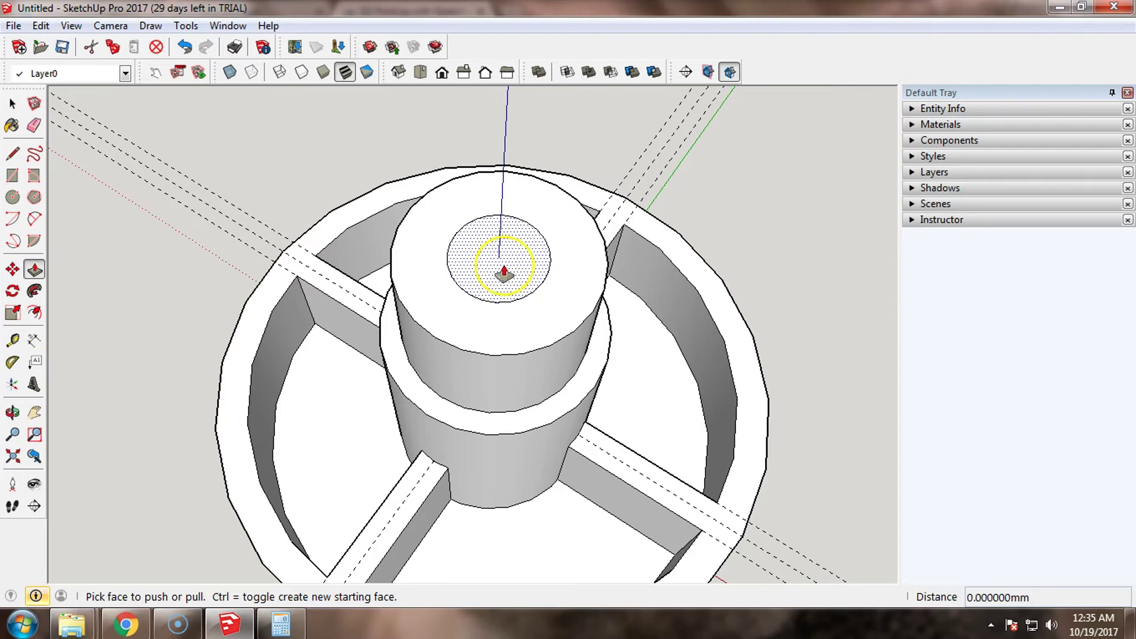
pyautogui.click(499, 271)
pyautogui.moveTo(498, 271); pyautogui.dragTo(499, 288)
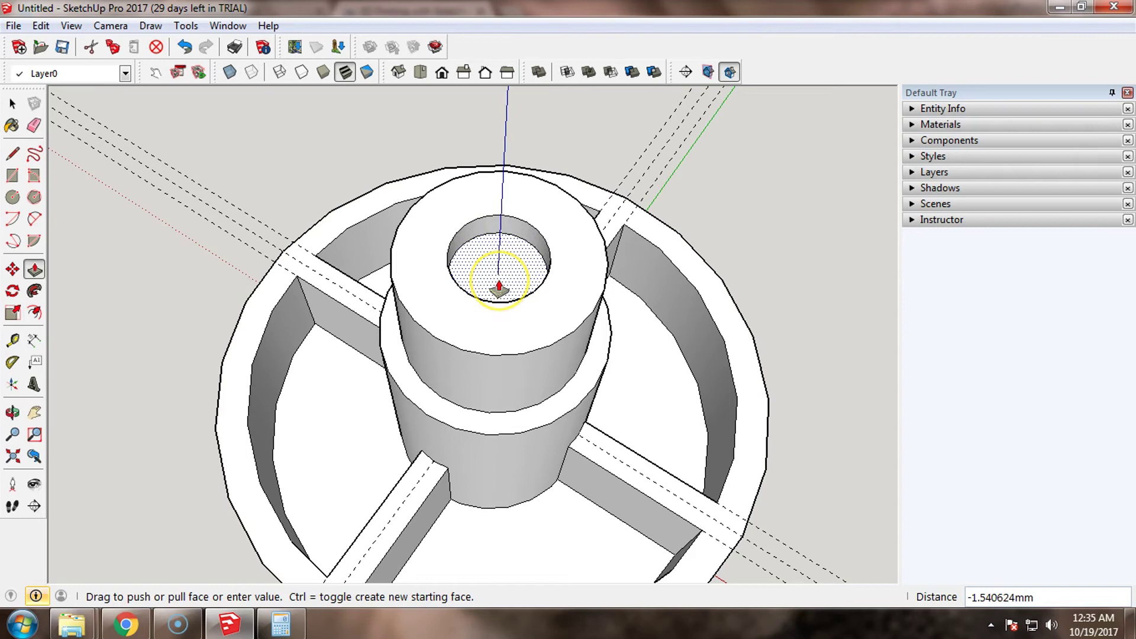
pyautogui.write('6.5')
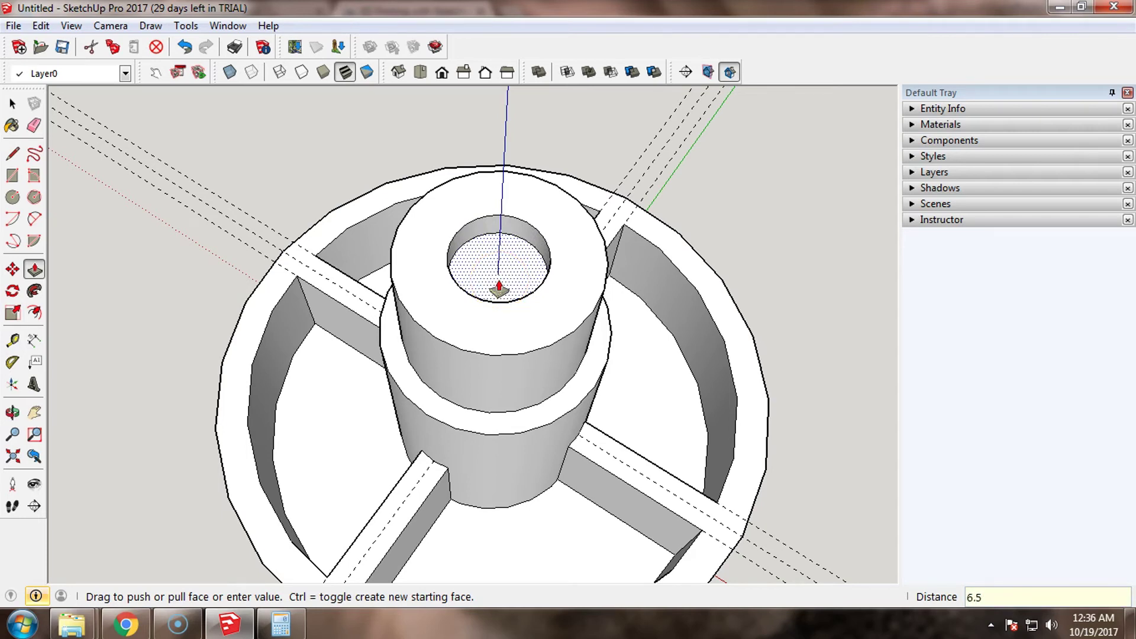
pyautogui.press('Return')
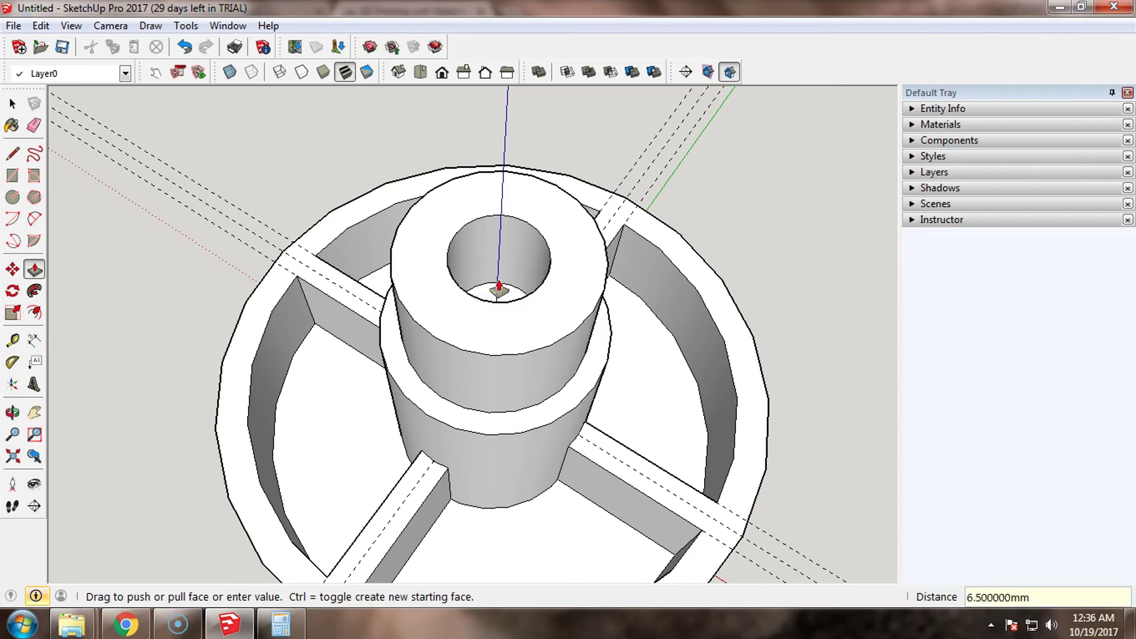
# Switch to the Calculator, divide 7.5 by 2 for the underside hole's radius, and return to SketchUp
pyautogui.moveTo(498, 288); pyautogui.dragTo(497, 328, button='middle')
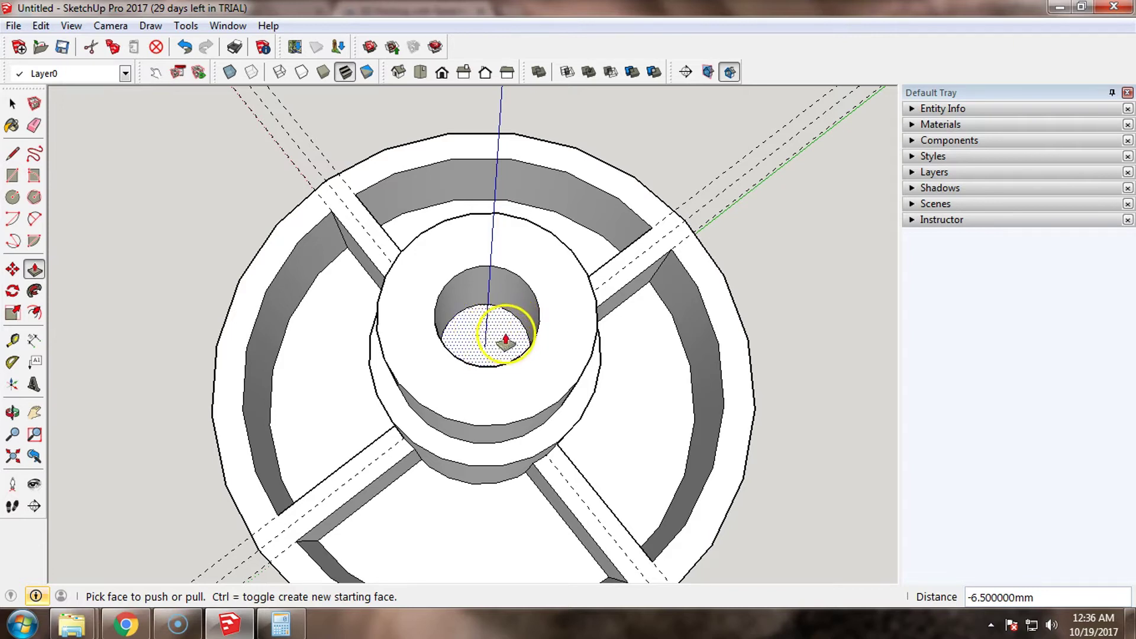
pyautogui.moveTo(505, 342); pyautogui.dragTo(621, 312, button='middle')
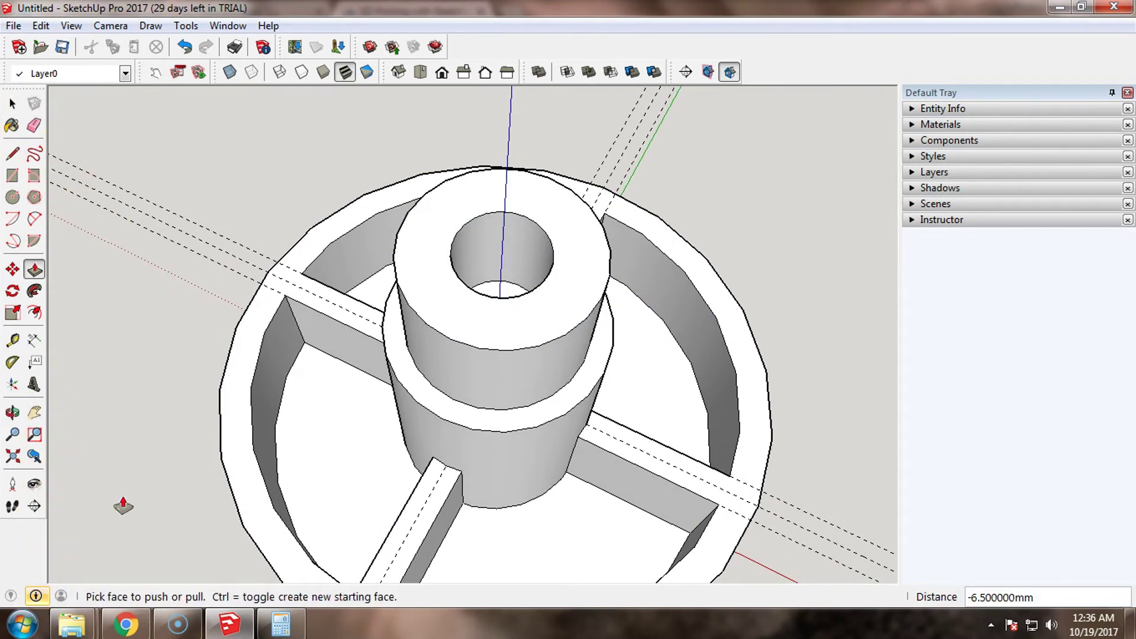
pyautogui.moveTo(343, 459); pyautogui.dragTo(509, 337, button='middle')
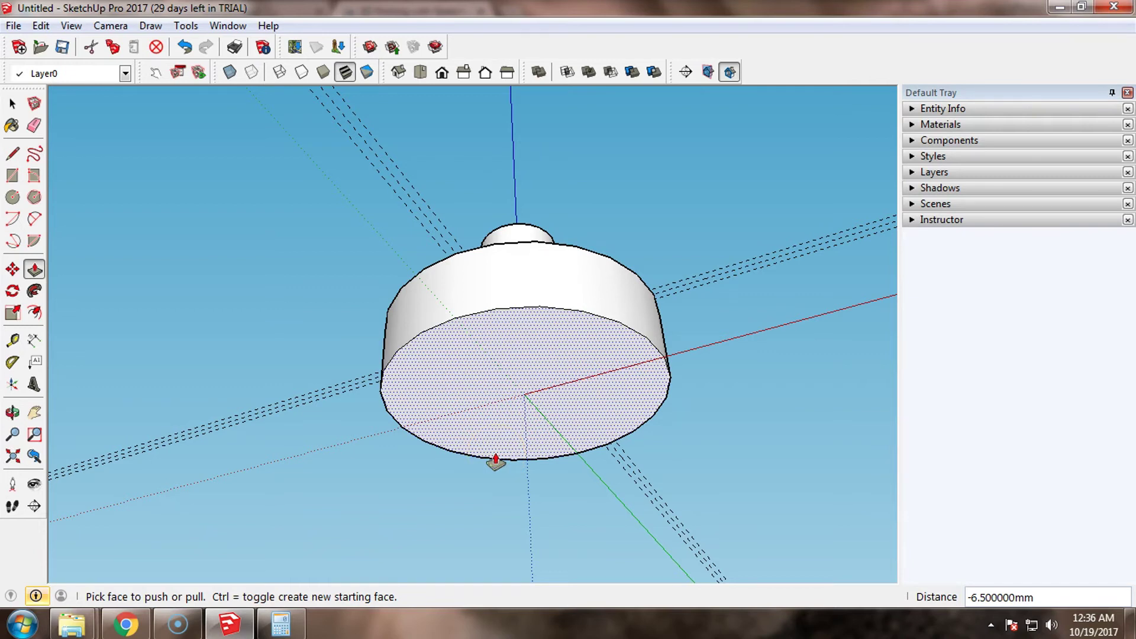
pyautogui.click(469, 465)
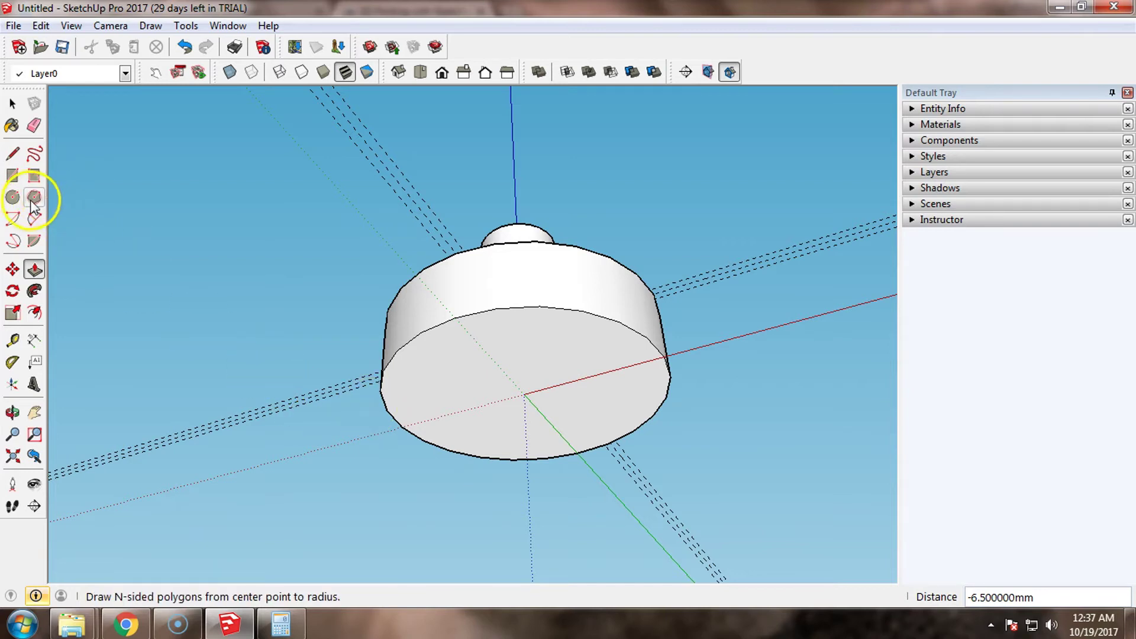
pyautogui.click(12, 197)
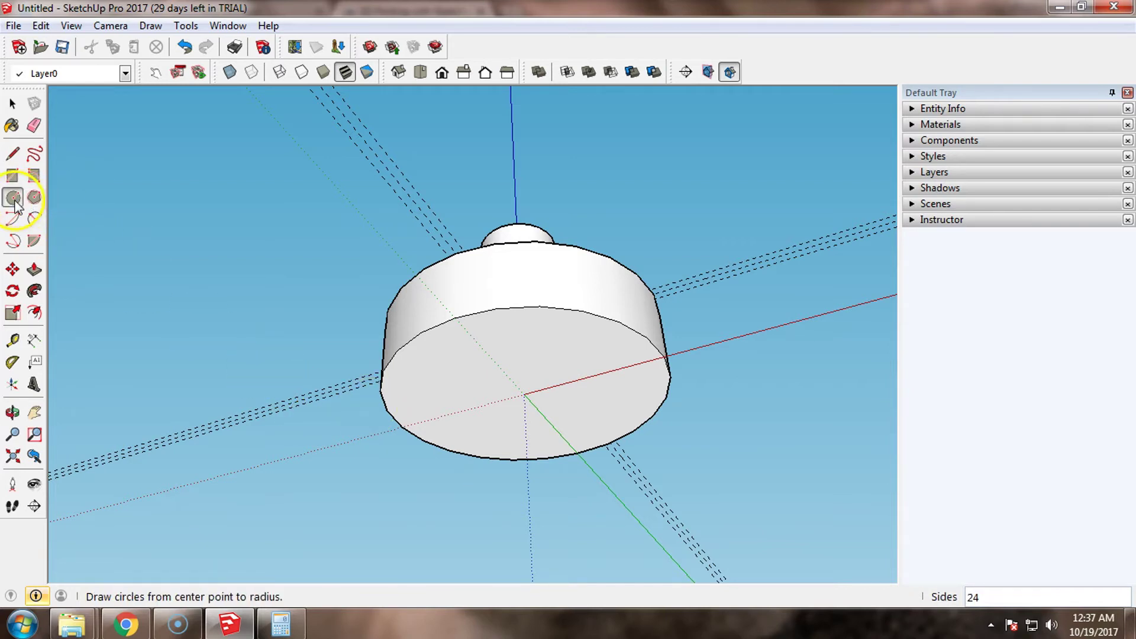
pyautogui.click(274, 624)
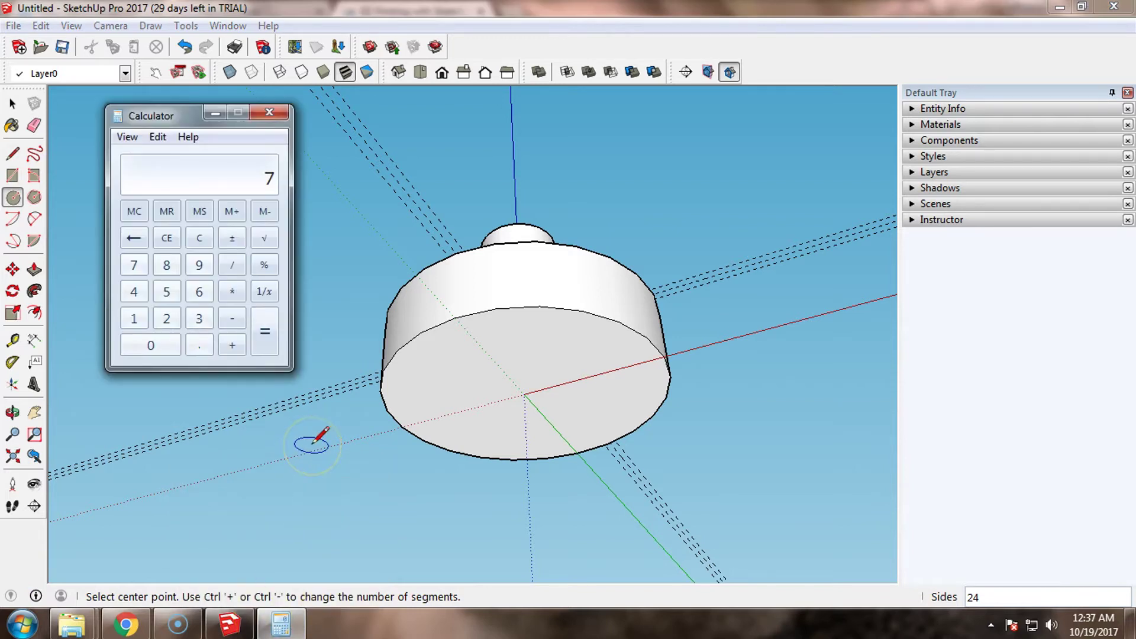
pyautogui.write('.7')
pyautogui.write('5 / 25')
pyautogui.press('BackSpace')
pyautogui.press('Return')
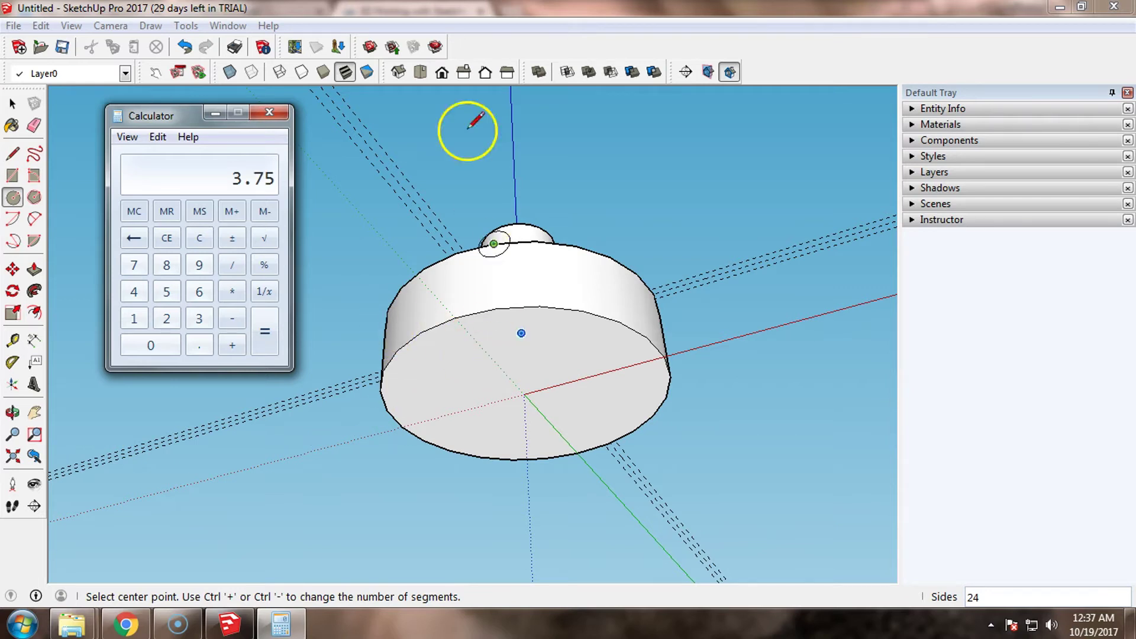
pyautogui.click(435, 8)
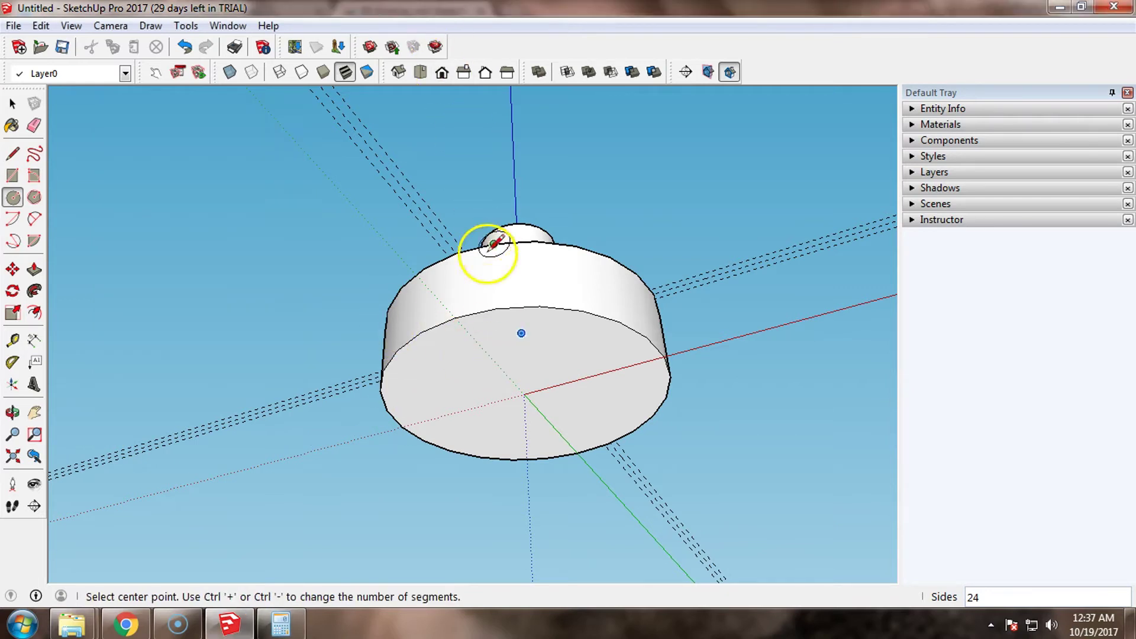
# Draw a circle with a radius of 3.75 mm centred on the origin on the knob's underside
pyautogui.click(524, 394)
pyautogui.write('3.75')
pyautogui.press('Return')
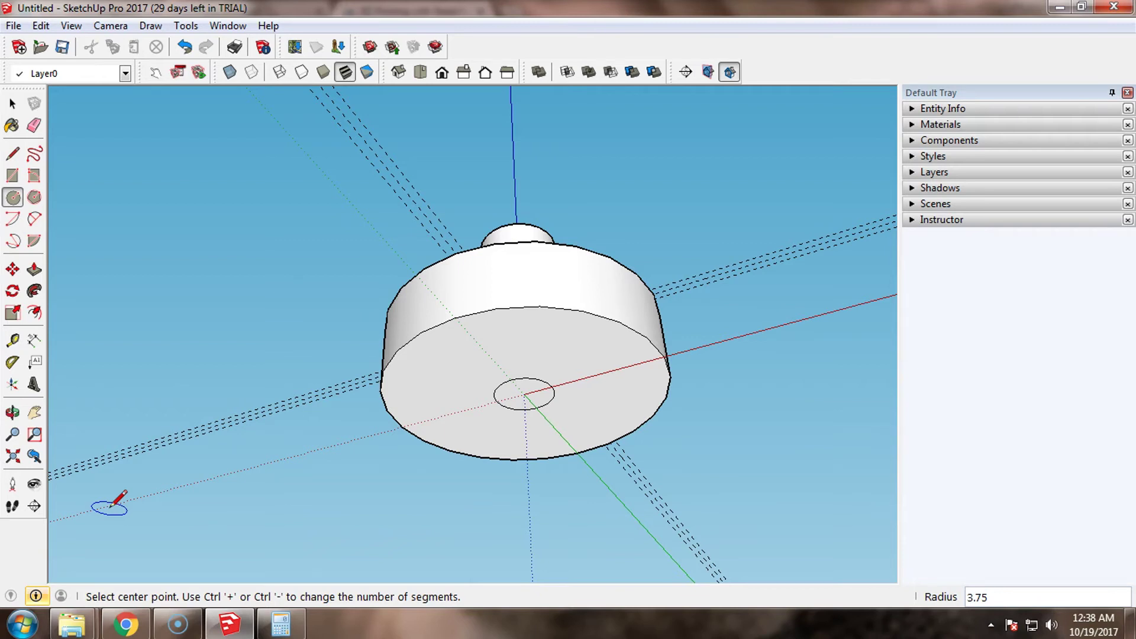
# Push/Pull the circle on the knob's underside inward by 14 mm to make a central hole
pyautogui.click(35, 269)
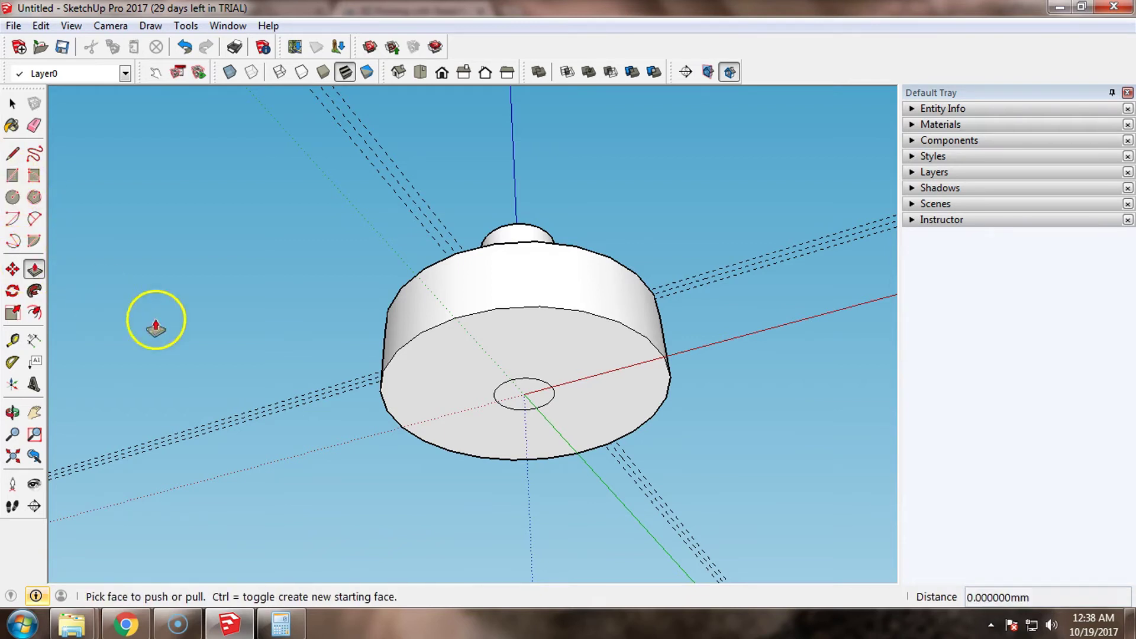
pyautogui.click(497, 407)
pyautogui.write('14')
pyautogui.press('Return')
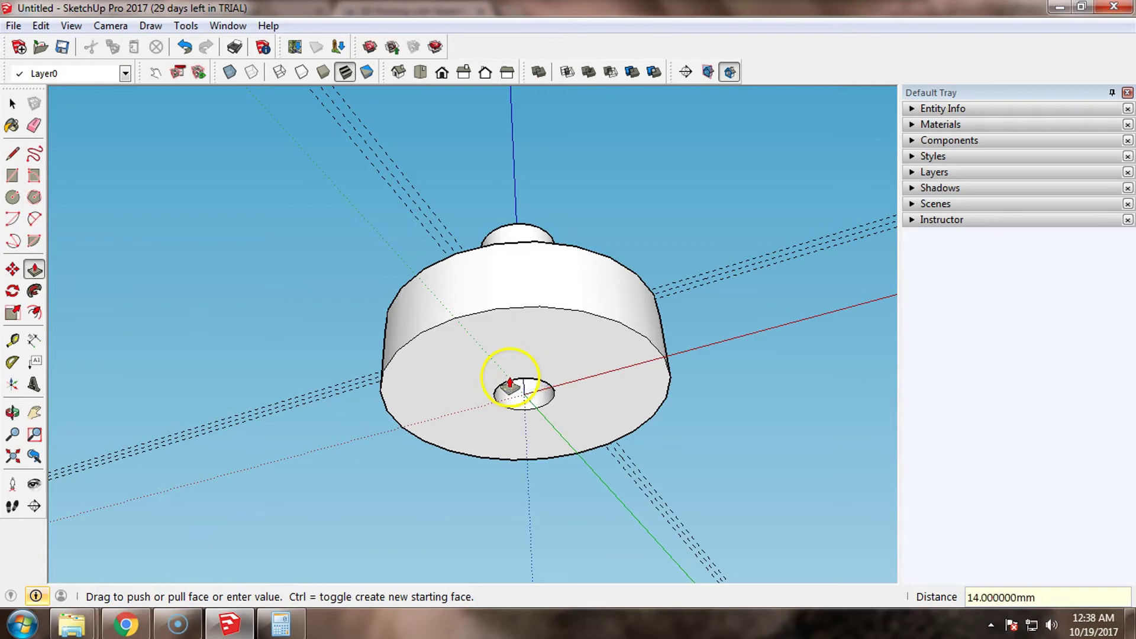
# Examine the central holes from the knob's underside and from the top of the post
pyautogui.moveTo(578, 385); pyautogui.dragTo(551, 247, button='middle')
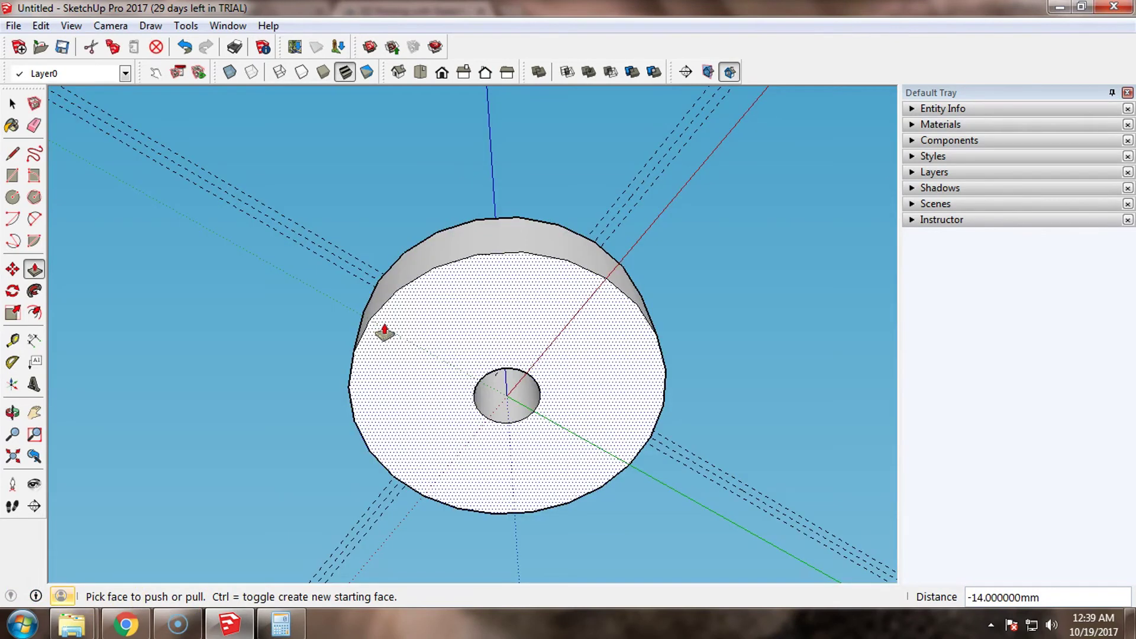
pyautogui.moveTo(583, 418); pyautogui.dragTo(497, 487, button='middle')
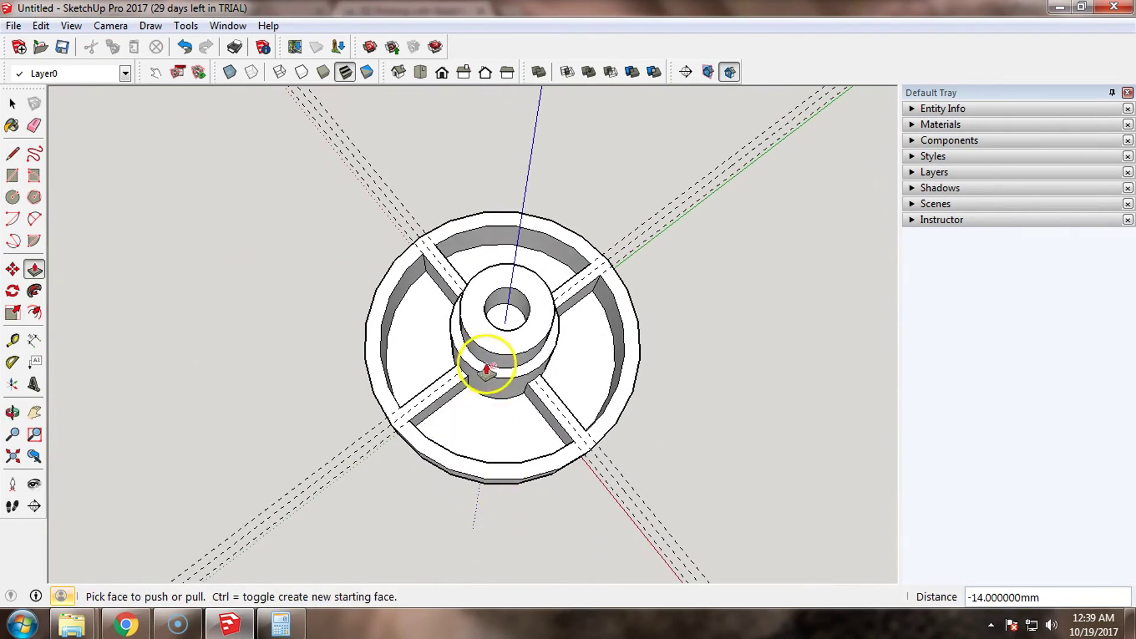
pyautogui.moveTo(515, 317)
pyautogui.mouseDown(button='middle')
pyautogui.moveTo(521, 361)
pyautogui.moveTo(523, 337)
pyautogui.mouseUp(button='middle')
pyautogui.scroll(4, 523, 338)
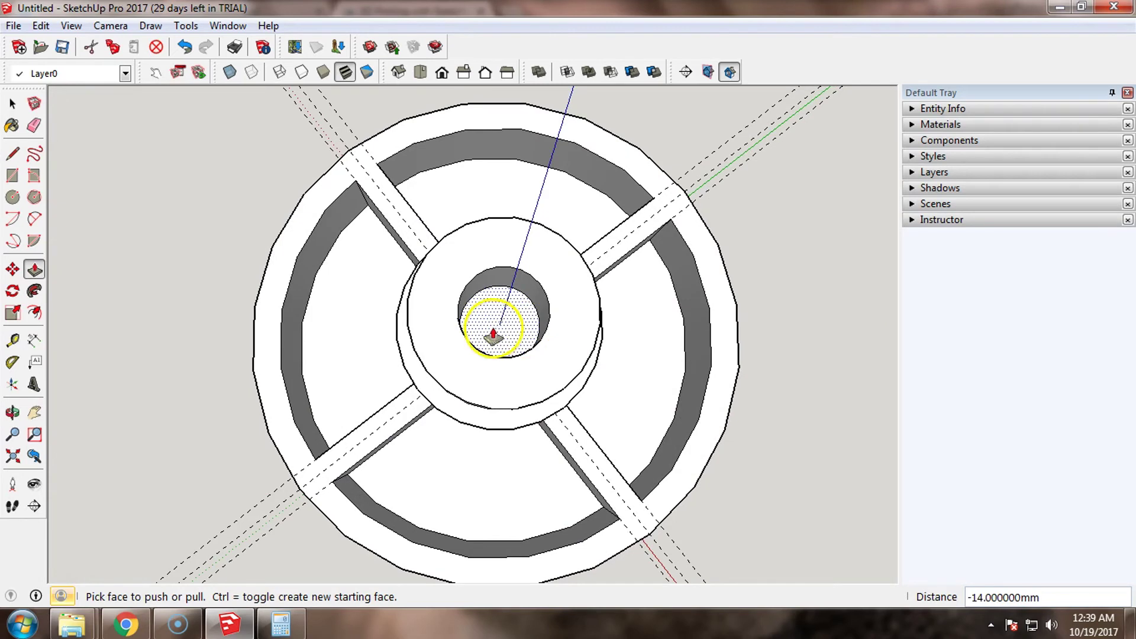
pyautogui.click(507, 383)
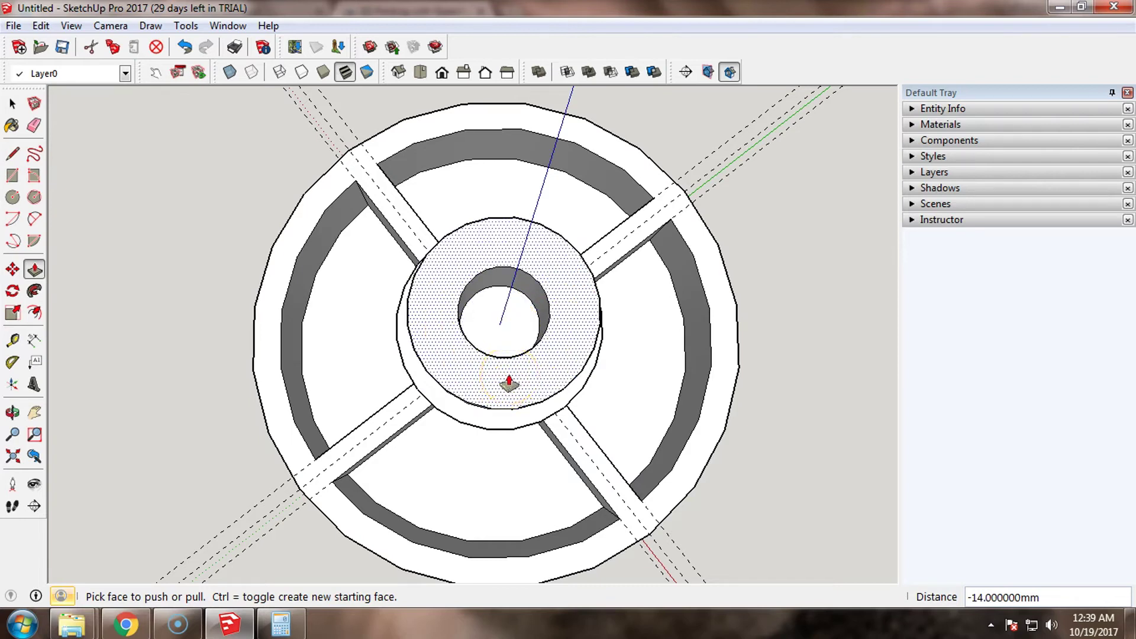
# Push/Pull the floor of the post's hole down by 3.5 mm to meet the underside hole, opening it right through
pyautogui.click(512, 358)
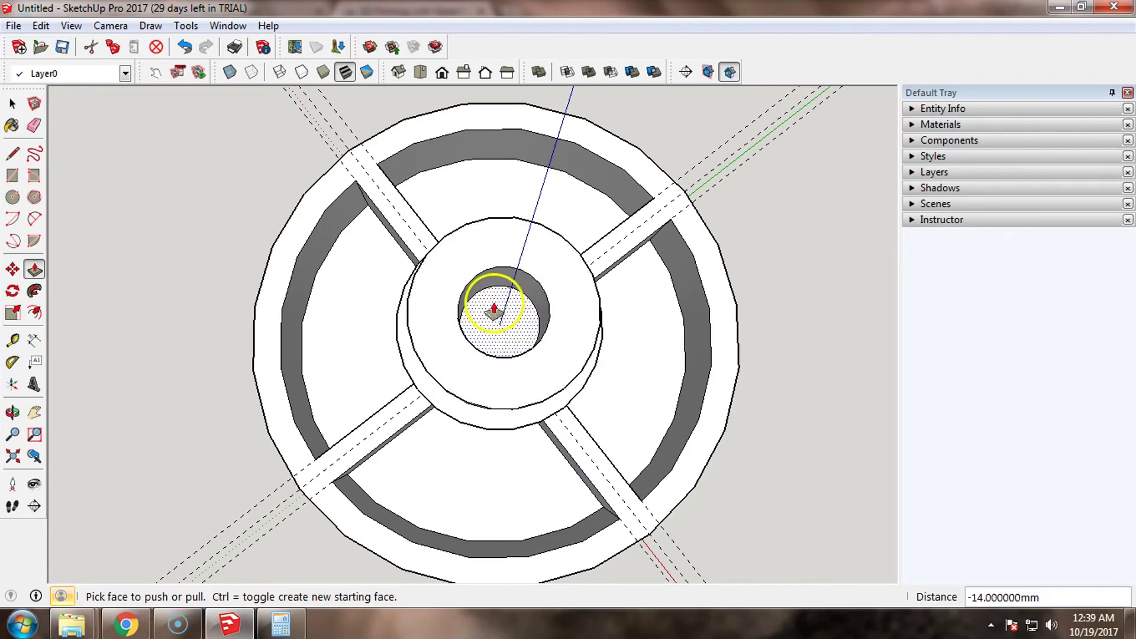
pyautogui.moveTo(563, 355); pyautogui.dragTo(492, 405, button='middle')
pyautogui.click(510, 337)
pyautogui.moveTo(497, 514); pyautogui.dragTo(464, 101, button='middle')
pyautogui.moveTo(507, 337); pyautogui.dragTo(464, 58, button='middle')
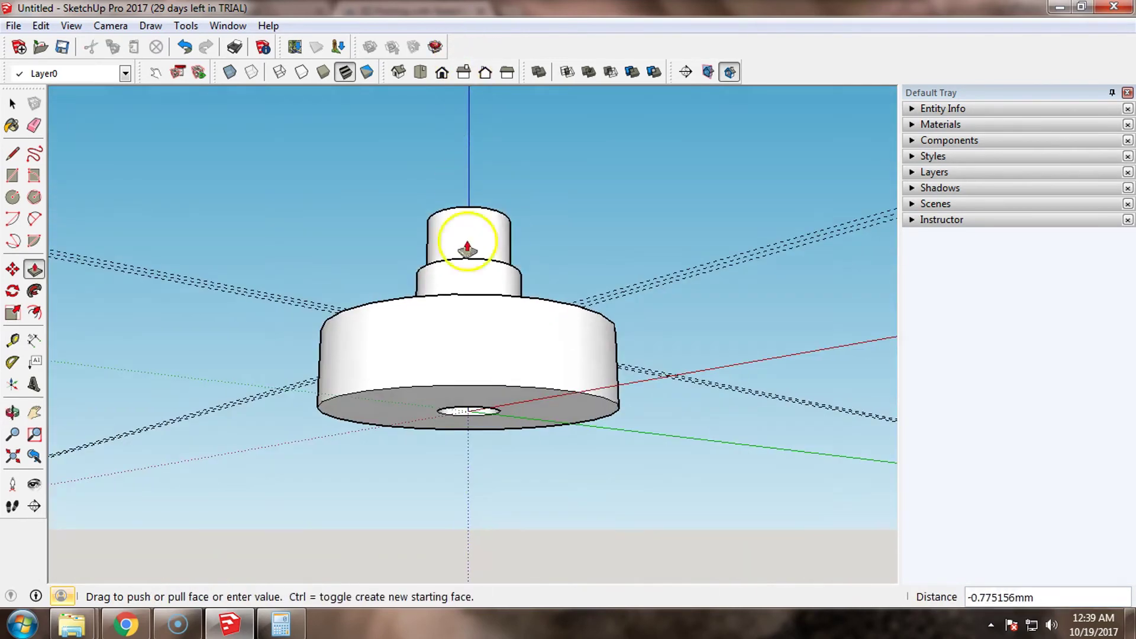
pyautogui.moveTo(473, 313); pyautogui.dragTo(502, 33, button='middle')
pyautogui.moveTo(516, 260); pyautogui.dragTo(518, 195, button='middle')
pyautogui.scroll(4, 472, 342)
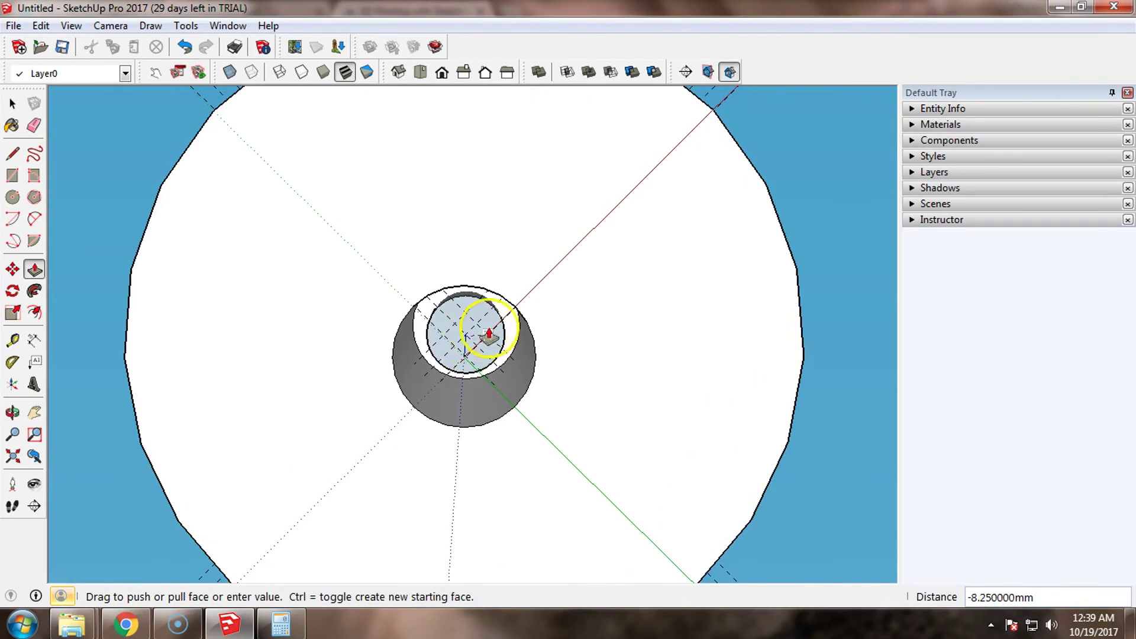
pyautogui.scroll(3, 514, 324)
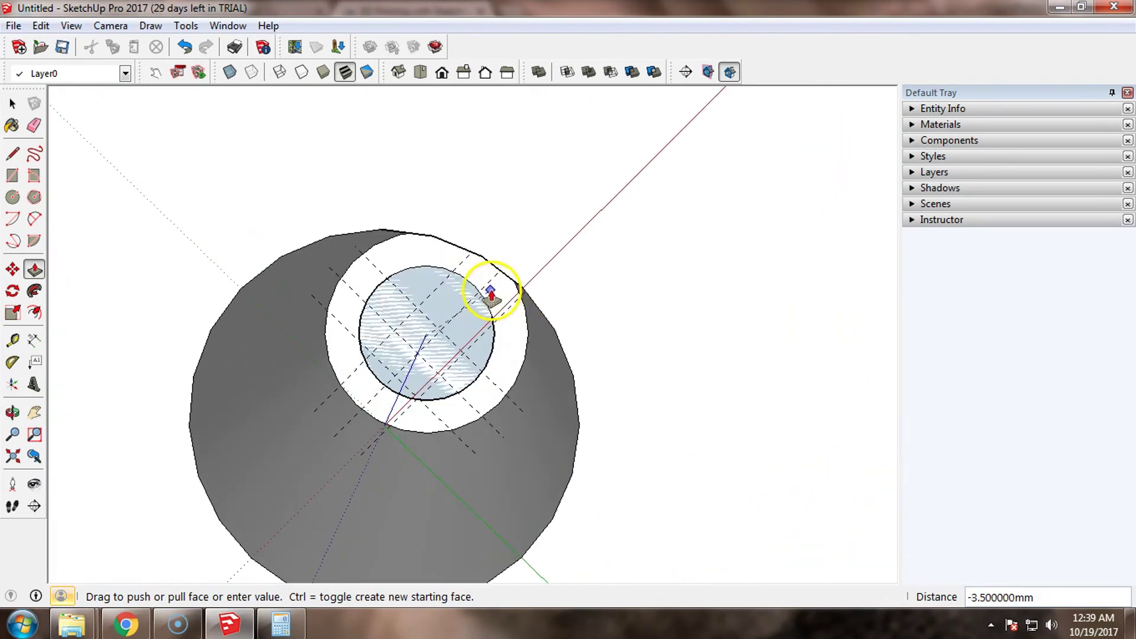
pyautogui.click(502, 300)
# Examine the through hole from above the post and from the knob's underside, and review the whole knob
pyautogui.moveTo(490, 338); pyautogui.dragTo(419, 314, button='middle')
pyautogui.scroll(-2, 419, 313)
pyautogui.moveTo(464, 243); pyautogui.dragTo(397, 387, button='middle')
pyautogui.press('p')
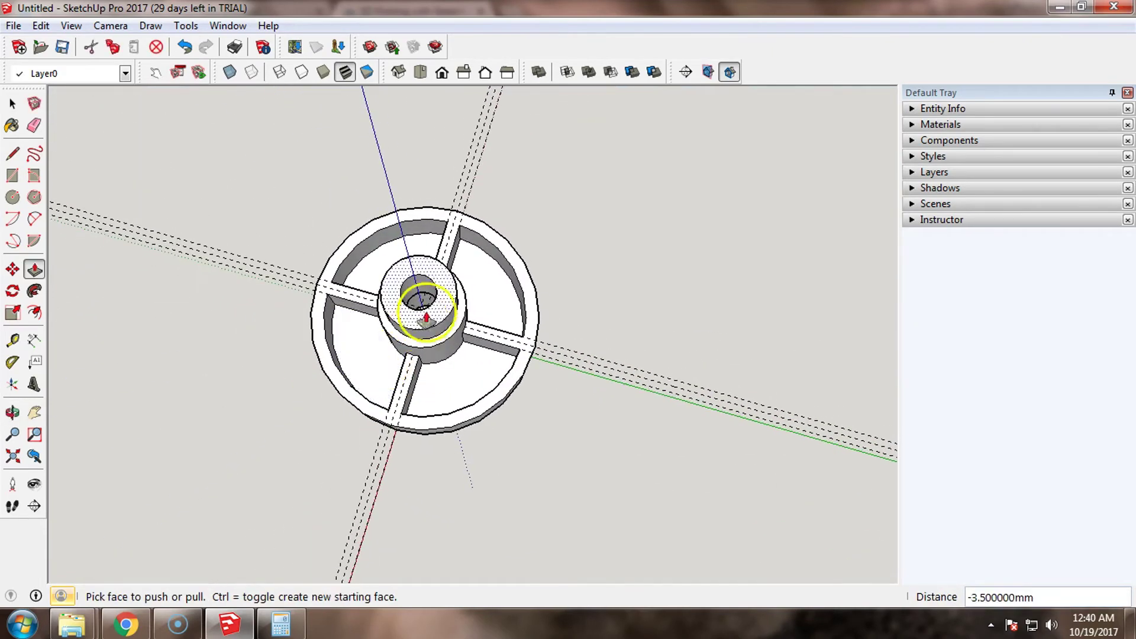
pyautogui.scroll(10, 409, 296)
pyautogui.moveTo(395, 289); pyautogui.dragTo(314, 348, button='middle')
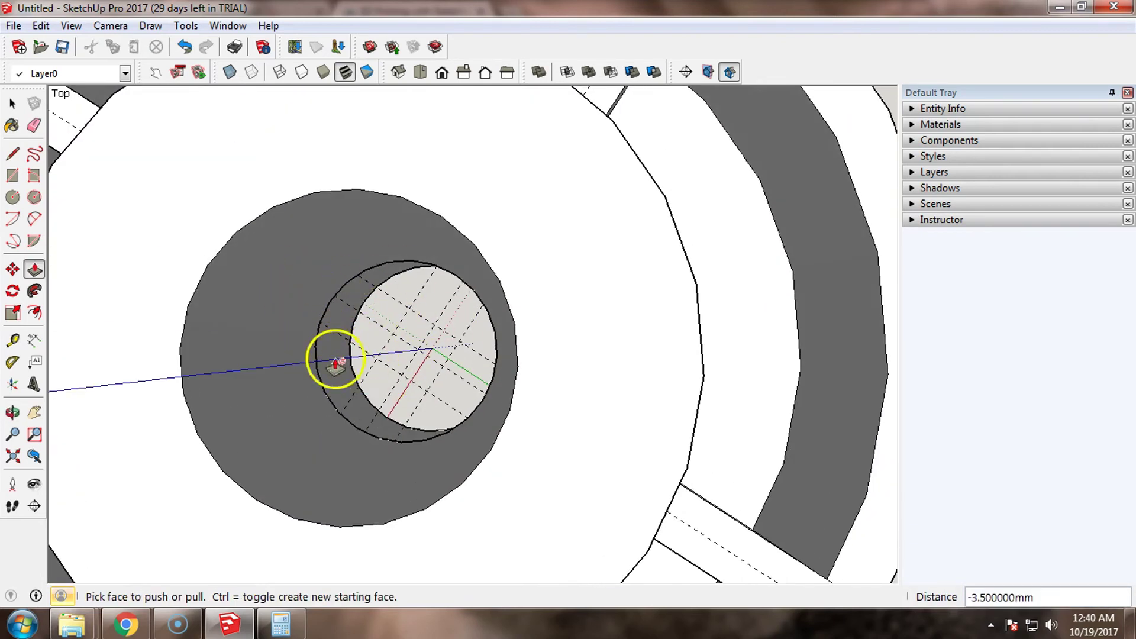
pyautogui.scroll(-2, 269, 374)
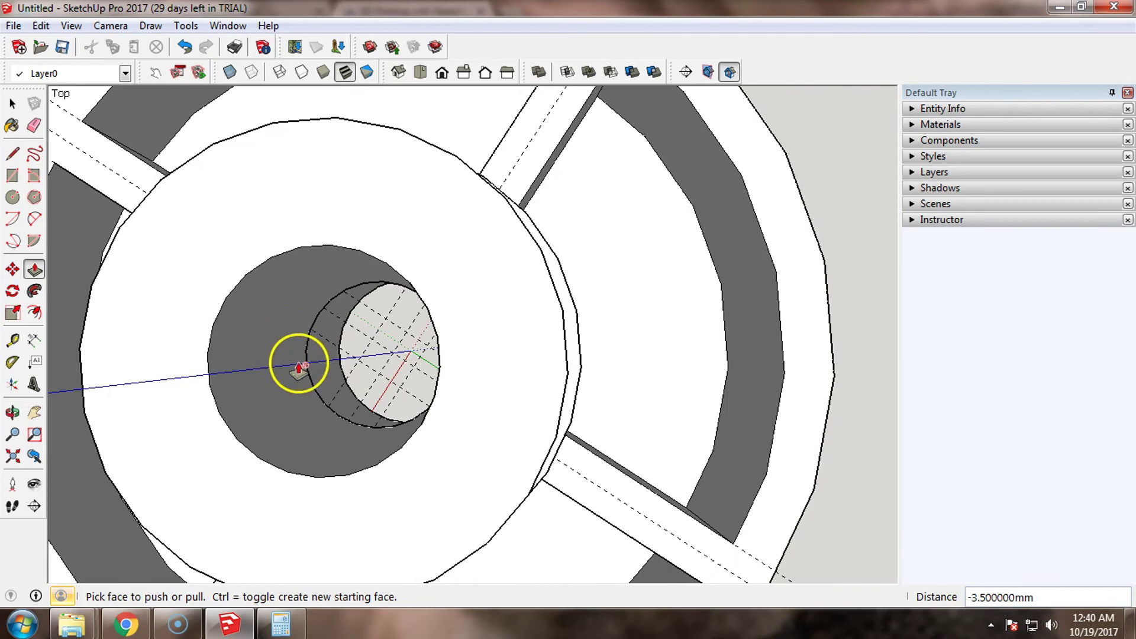
pyautogui.moveTo(351, 397); pyautogui.dragTo(520, 286, button='middle')
pyautogui.moveTo(403, 276); pyautogui.dragTo(367, 388, button='middle')
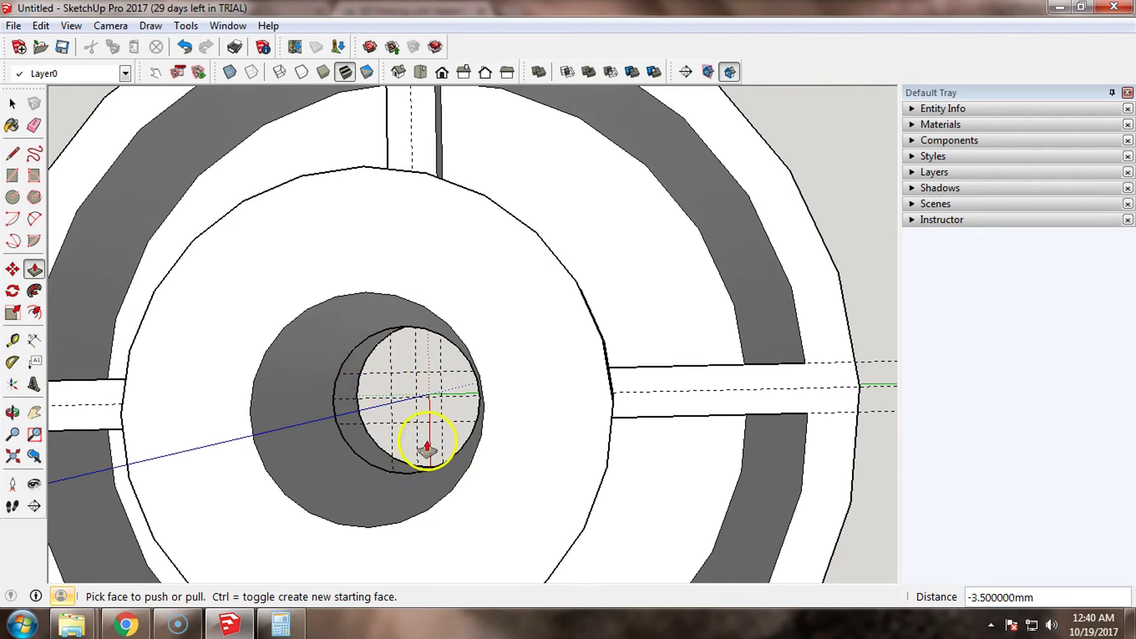
pyautogui.scroll(-2, 524, 480)
pyautogui.moveTo(524, 479); pyautogui.dragTo(423, 342, button='middle')
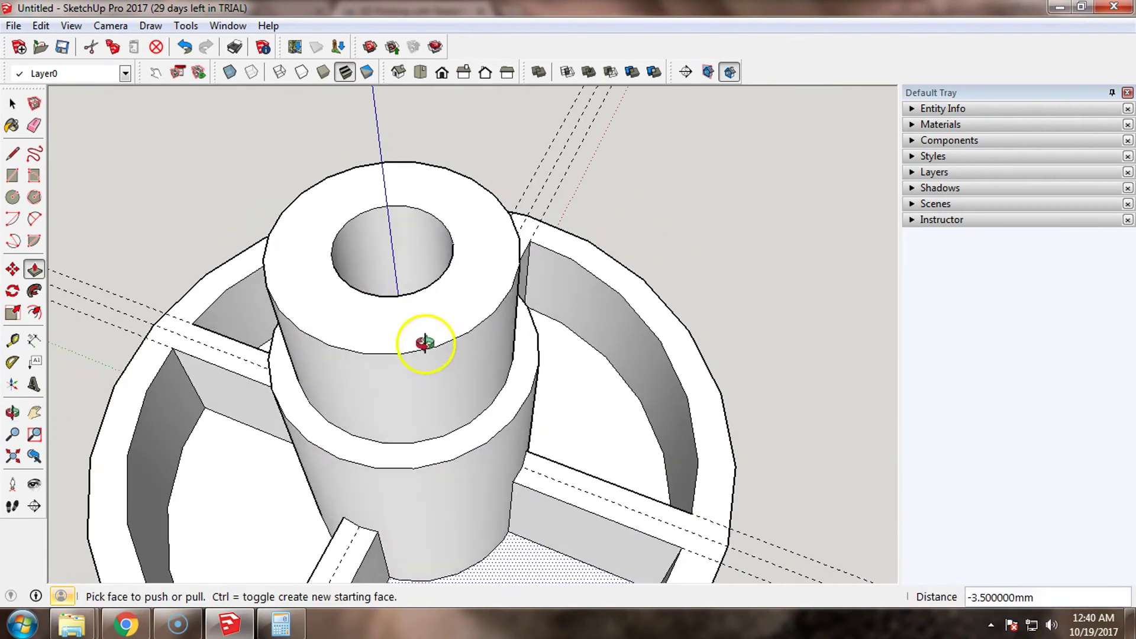
pyautogui.scroll(-4, 452, 445)
pyautogui.moveTo(469, 492); pyautogui.dragTo(466, 333, button='middle')
pyautogui.scroll(2, 399, 342)
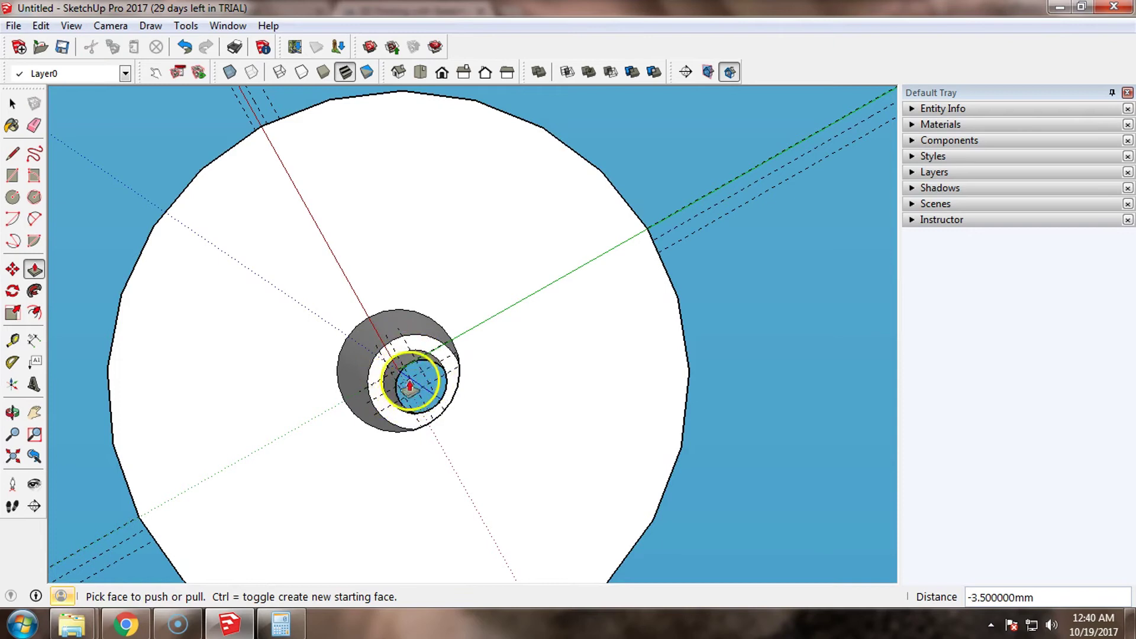
pyautogui.scroll(-4, 403, 349)
pyautogui.moveTo(461, 254); pyautogui.dragTo(304, 554, button='middle')
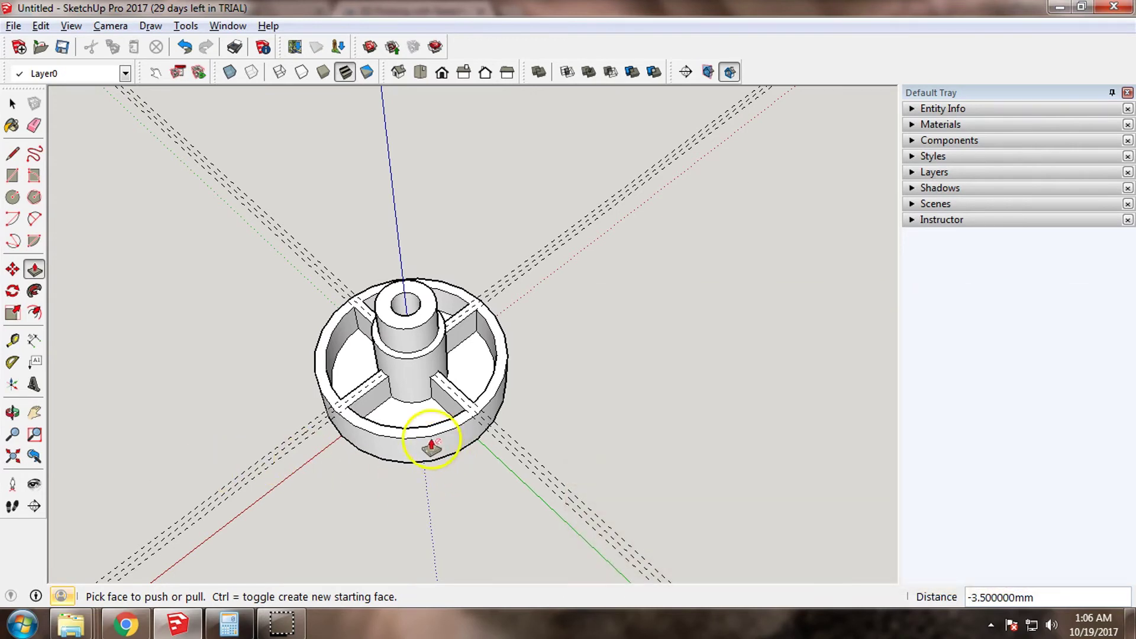
pyautogui.moveTo(436, 456); pyautogui.dragTo(375, 432, button='middle')
pyautogui.press('p')
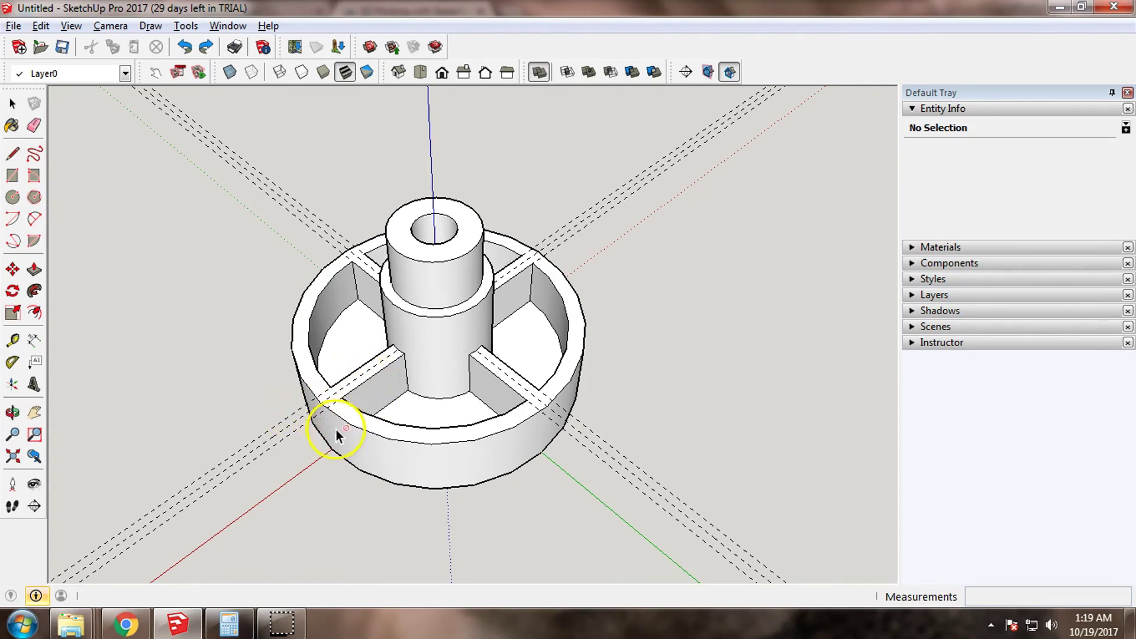
# Select all of the knob's connected geometry, make it a group, and clear the selection
pyautogui.click(13, 104)
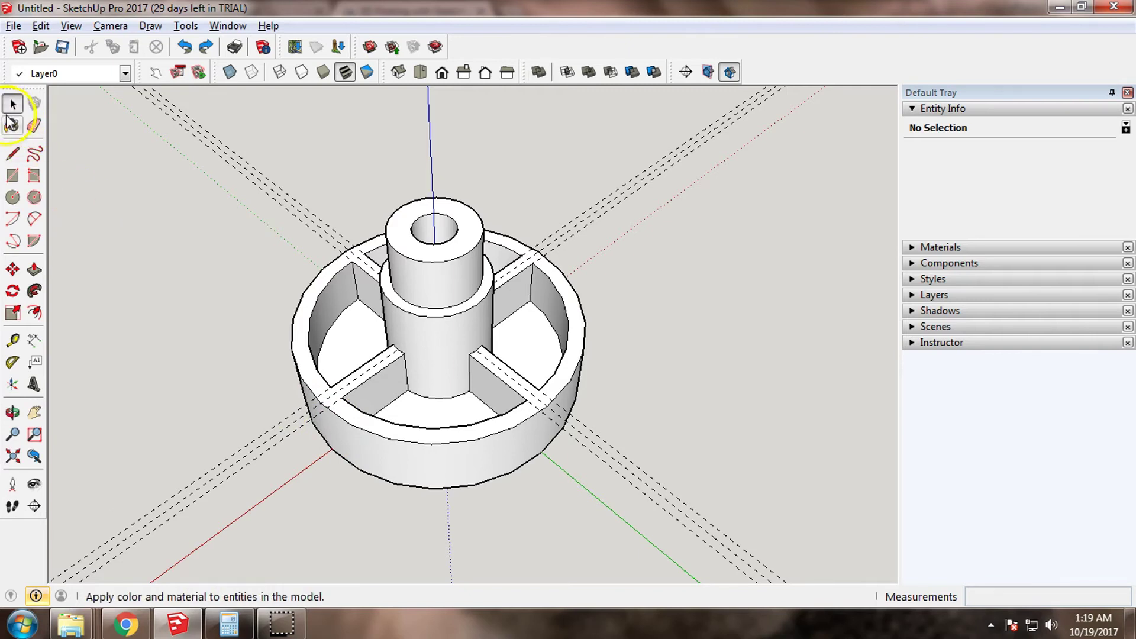
pyautogui.tripleClick(377, 437)
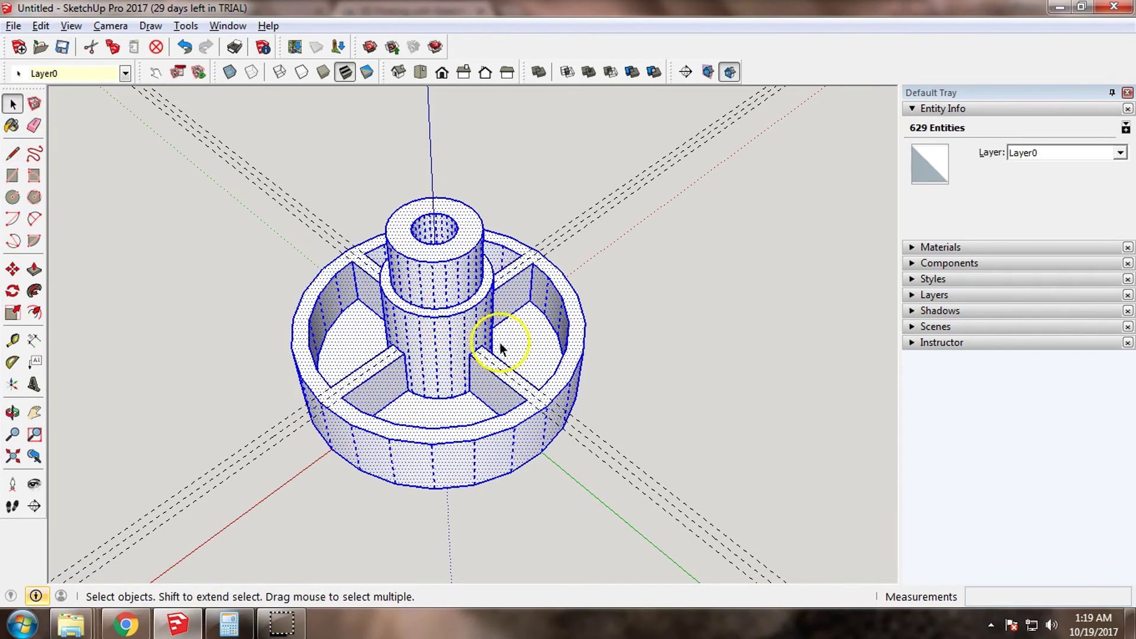
pyautogui.moveTo(540, 353); pyautogui.dragTo(445, 328, button='middle')
pyautogui.rightClick(447, 332)
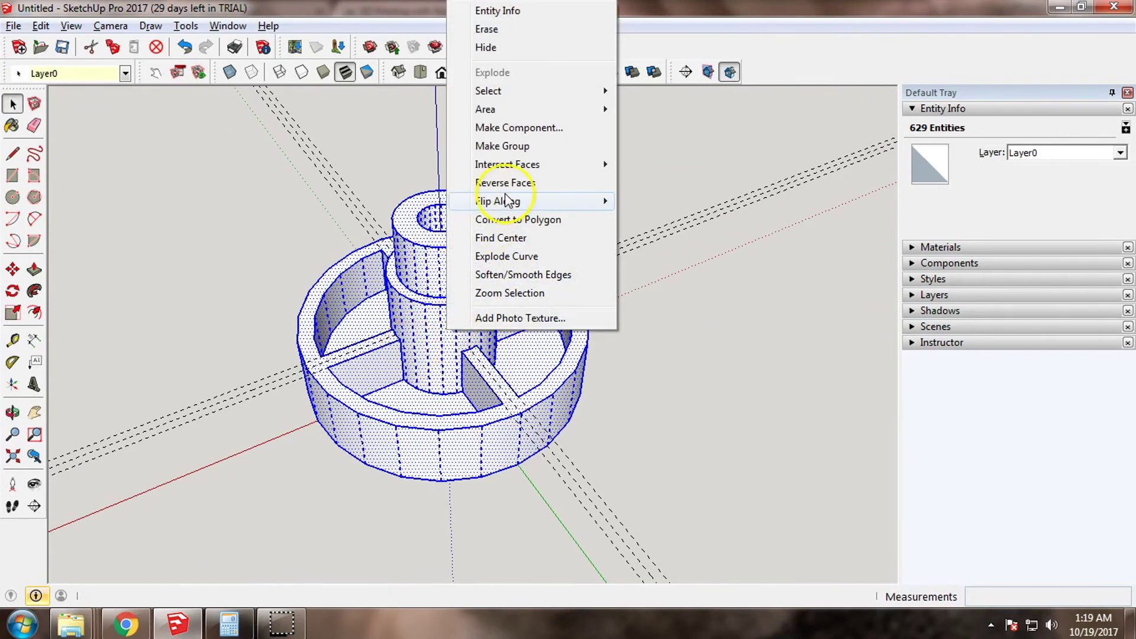
pyautogui.click(500, 146)
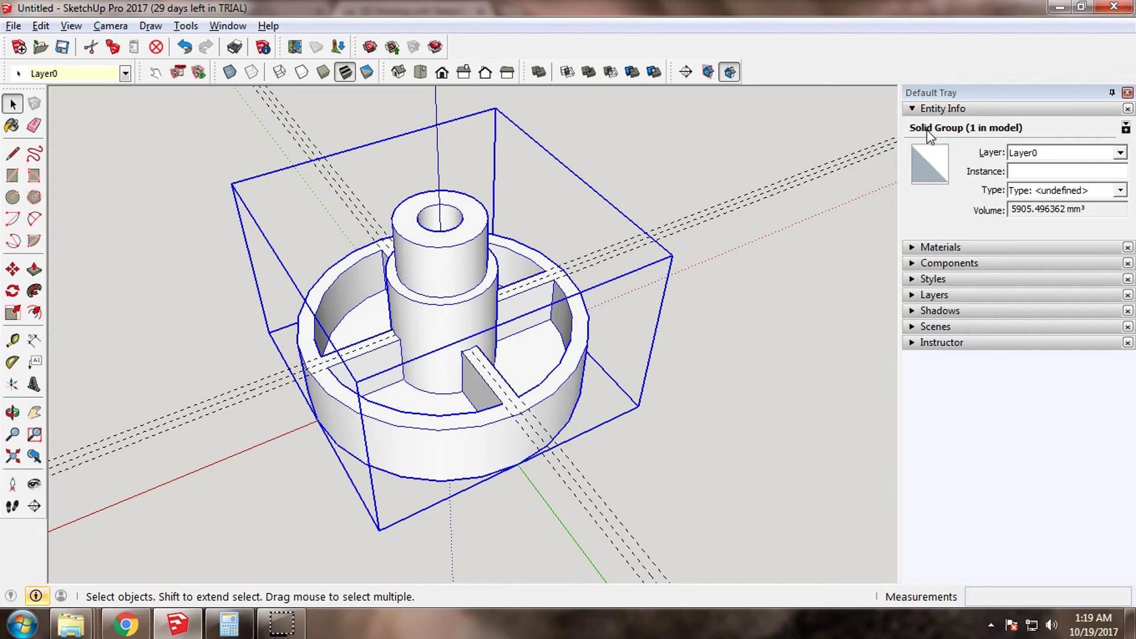
pyautogui.click(225, 27)
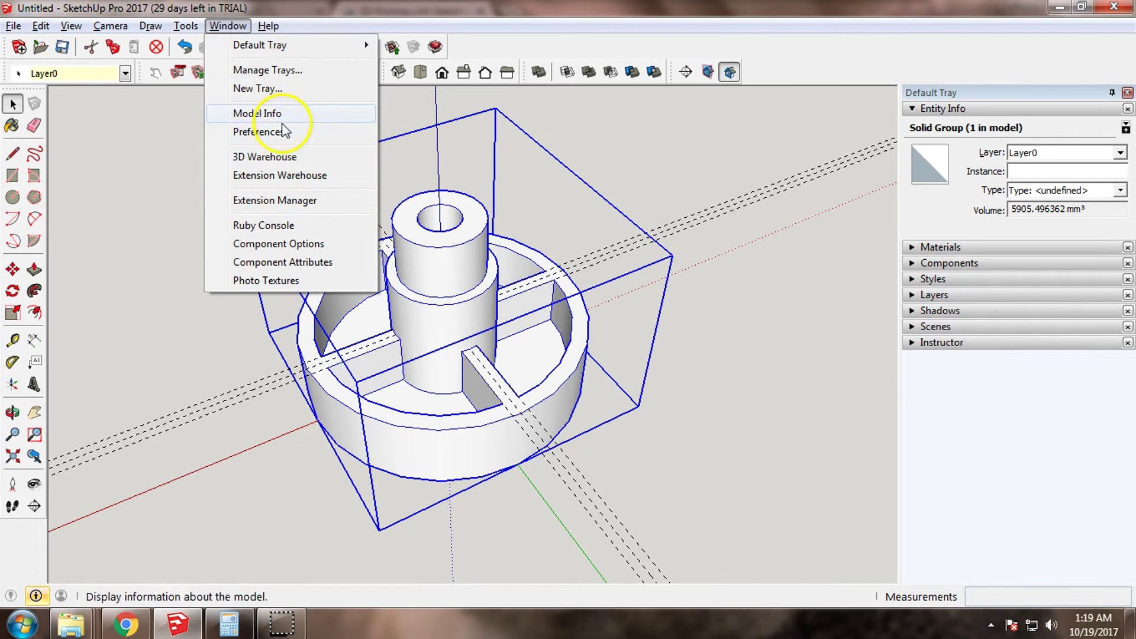
pyautogui.click(230, 26)
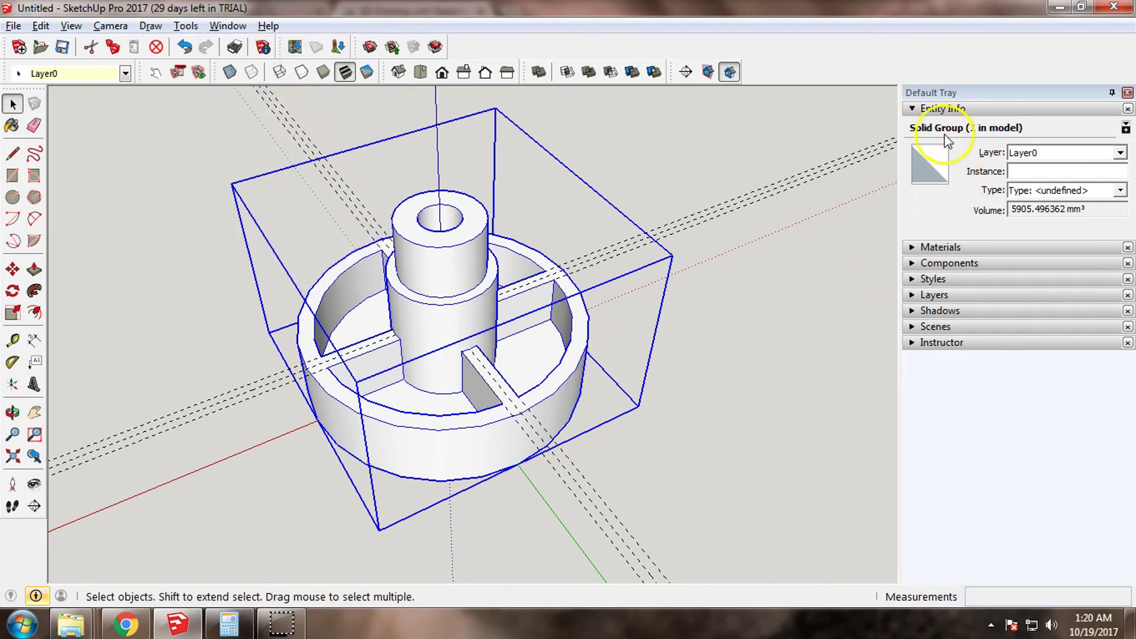
pyautogui.click(687, 372)
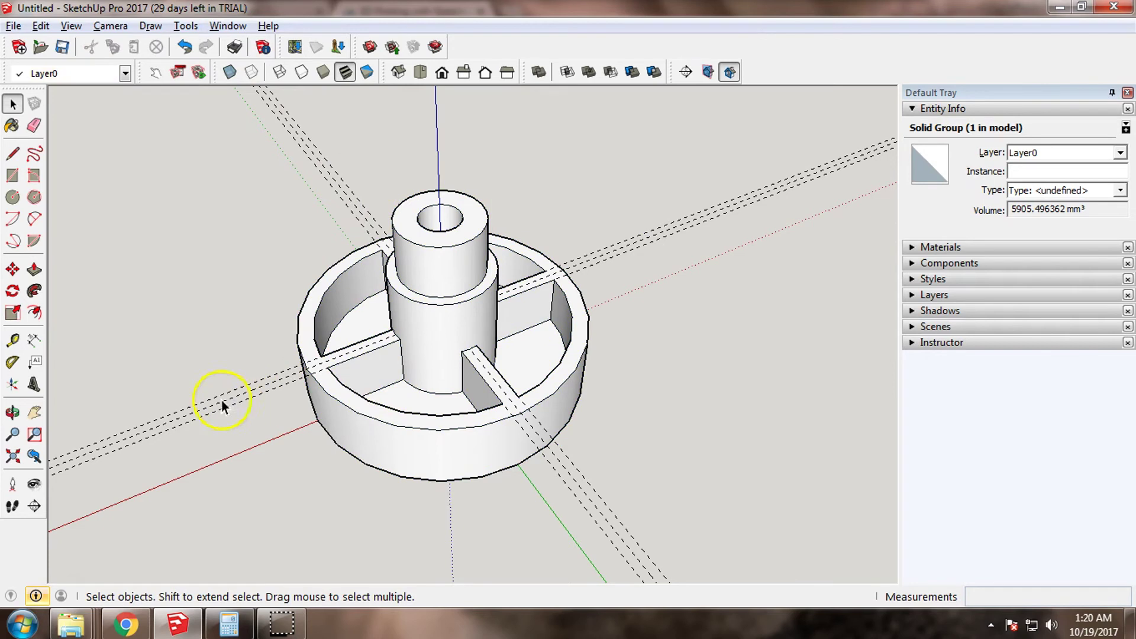
# Draw three lines between one rib's outer guides: 2 mm outward from the rim's top edge, across, and back to the rim
pyautogui.click(12, 154)
pyautogui.scroll(1, 326, 392)
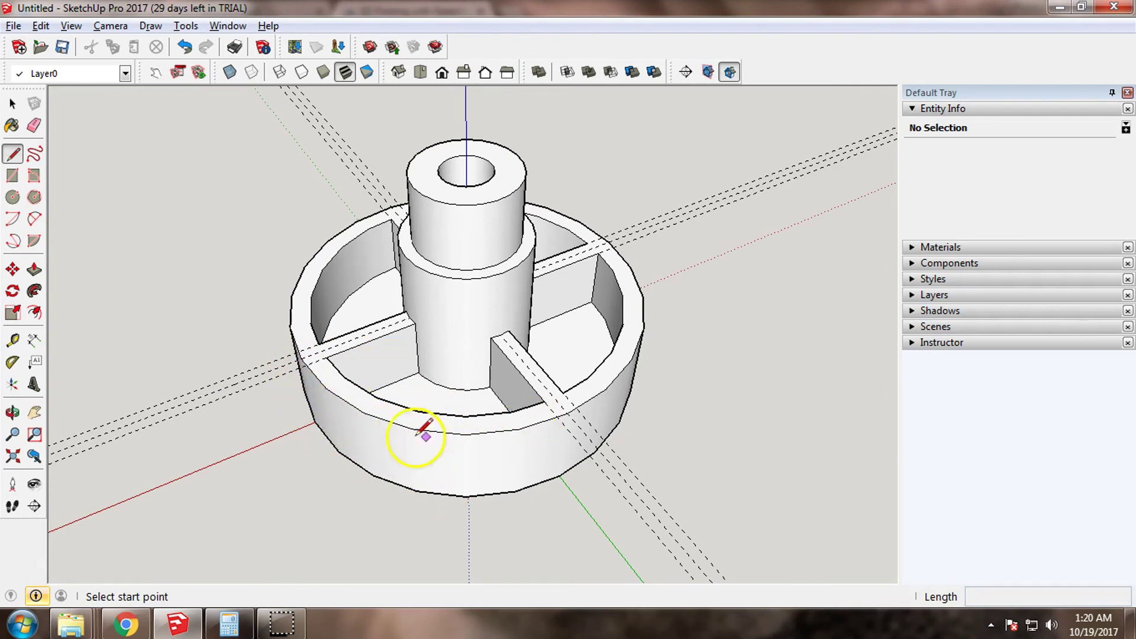
pyautogui.moveTo(310, 388)
pyautogui.mouseDown(button='middle')
pyautogui.moveTo(375, 329)
pyautogui.moveTo(406, 398)
pyautogui.moveTo(434, 317)
pyautogui.moveTo(368, 299)
pyautogui.mouseUp(button='middle')
pyautogui.scroll(2, 368, 300)
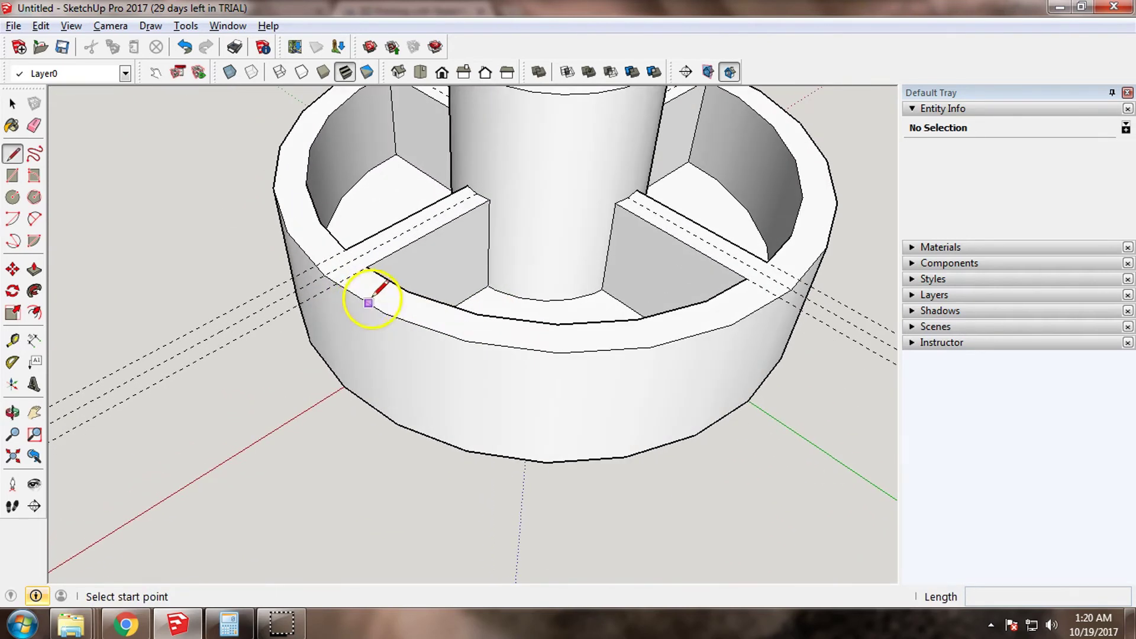
pyautogui.scroll(4, 321, 277)
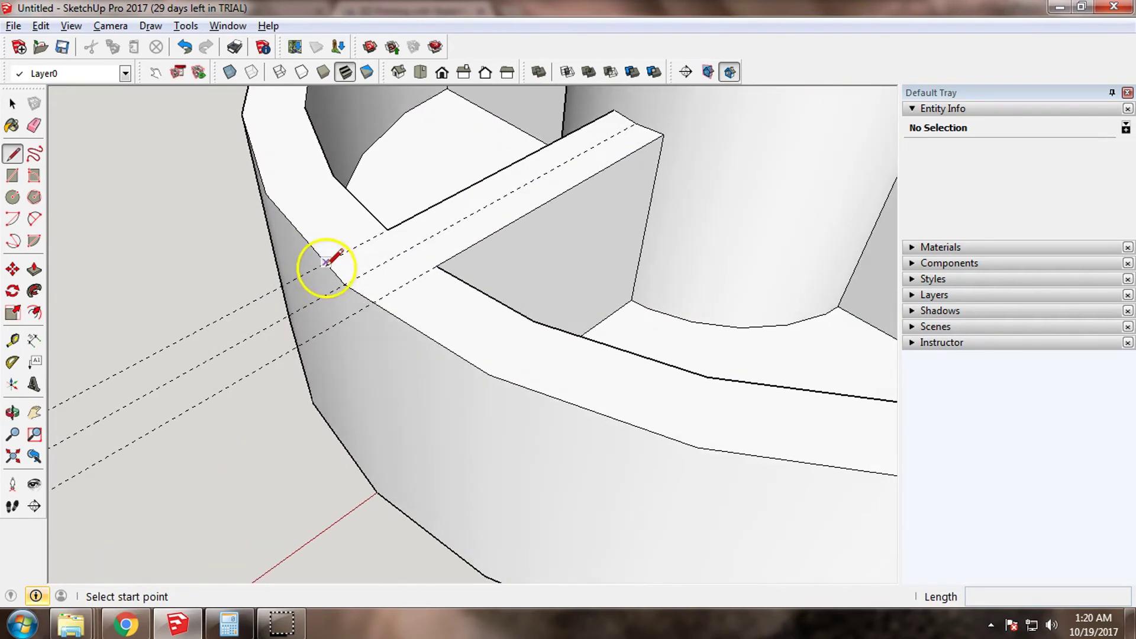
pyautogui.click(325, 262)
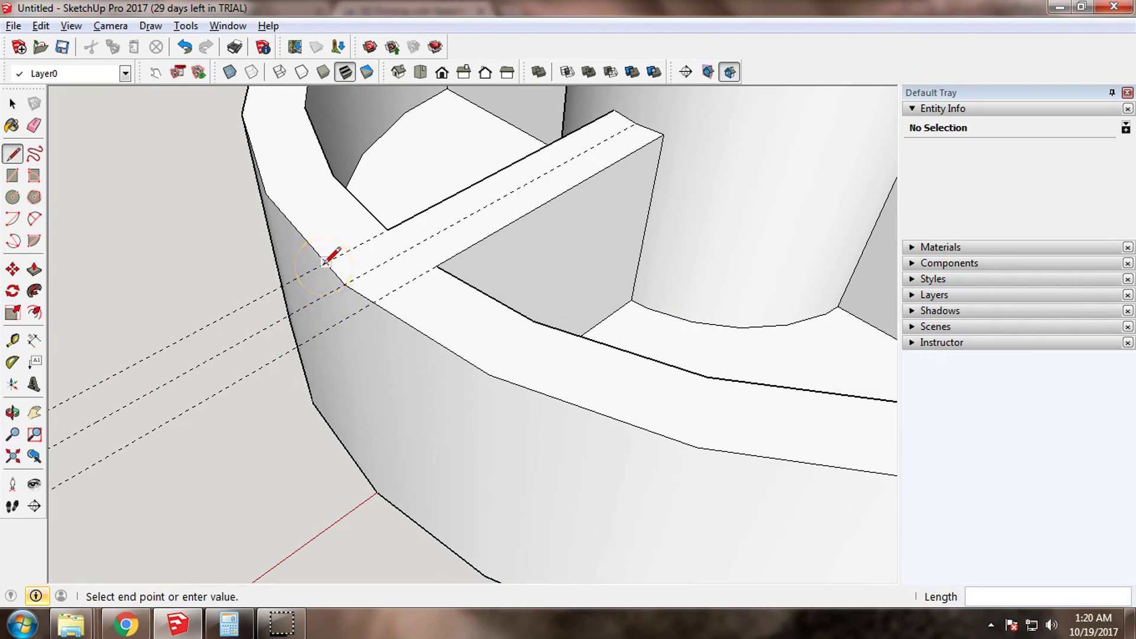
pyautogui.moveTo(398, 309); pyautogui.dragTo(323, 278, button='middle')
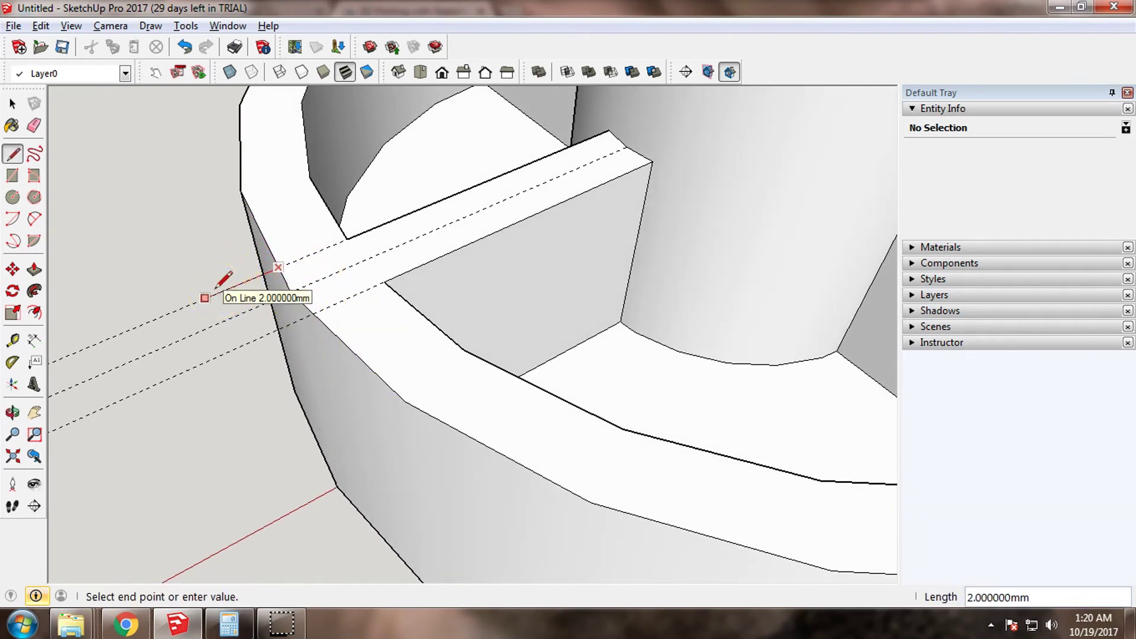
pyautogui.click(256, 338)
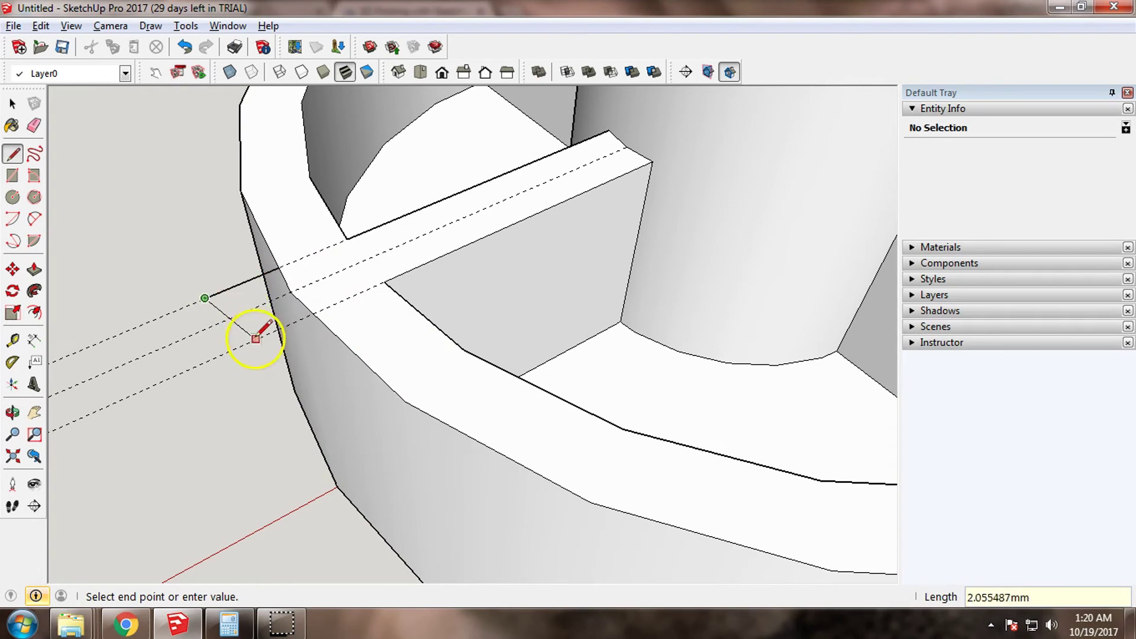
pyautogui.moveTo(237, 361); pyautogui.dragTo(317, 398, button='middle')
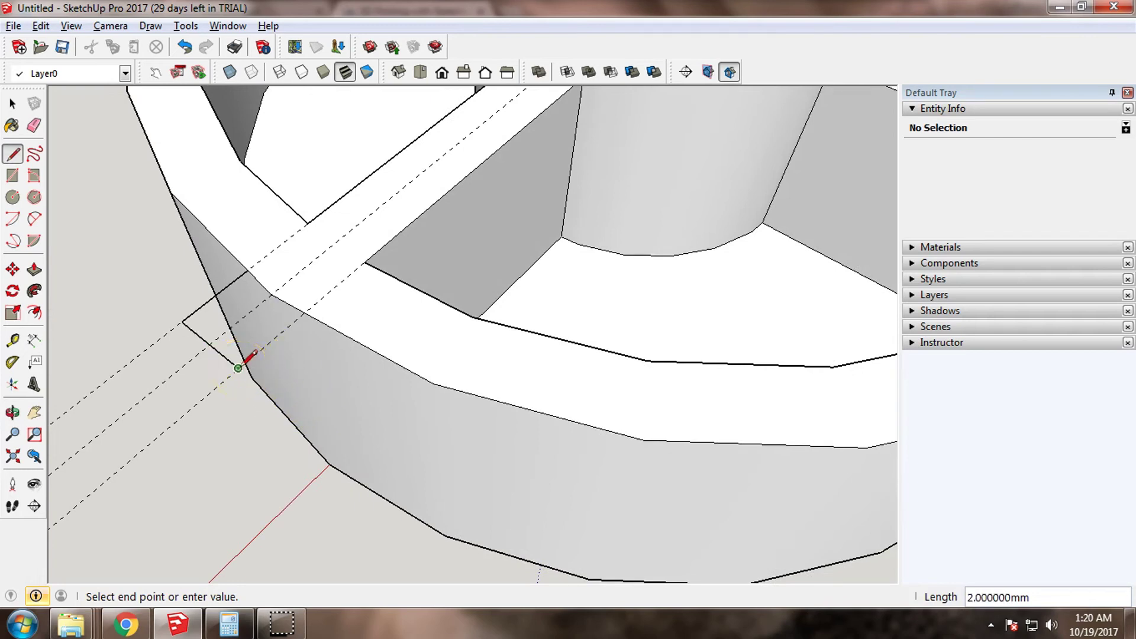
pyautogui.click(303, 312)
# Close the small tab outline with lines along the rim's outer top edge, back to its starting point
pyautogui.moveTo(304, 312); pyautogui.dragTo(195, 360, button='middle')
pyautogui.scroll(-8, 405, 330)
pyautogui.moveTo(436, 375); pyautogui.dragTo(431, 436, button='middle')
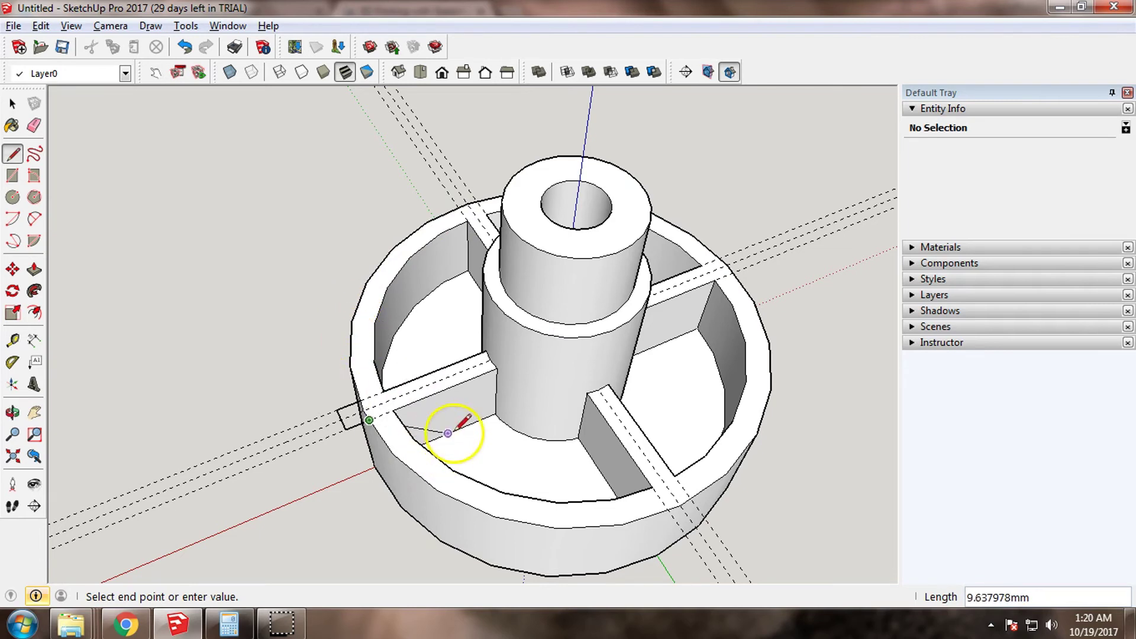
pyautogui.scroll(2, 365, 422)
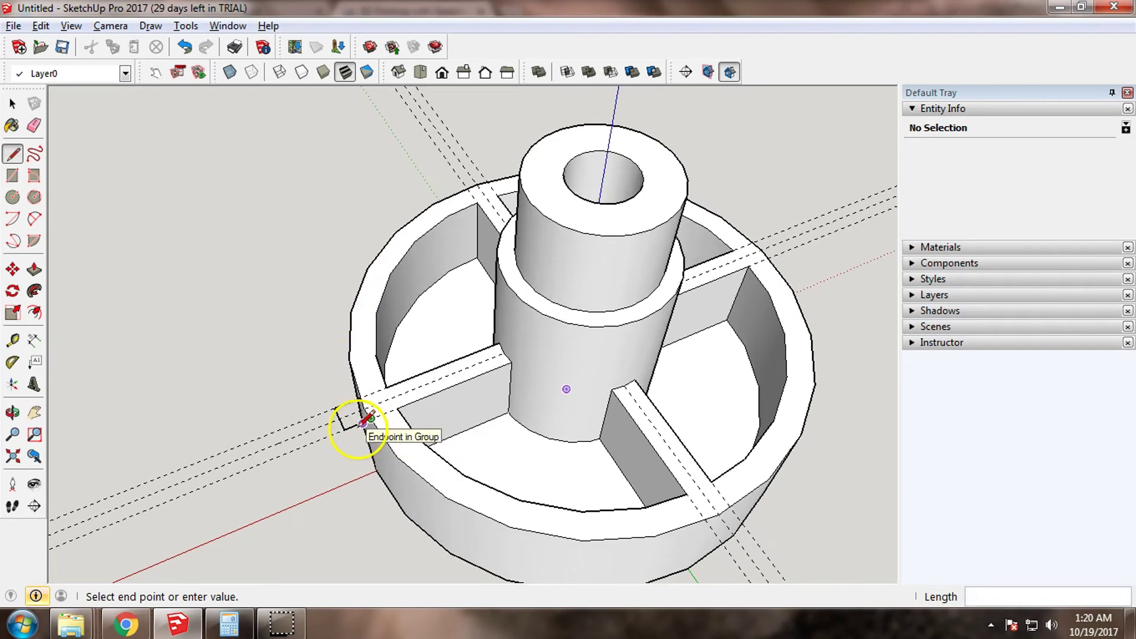
pyautogui.scroll(3, 390, 439)
pyautogui.scroll(-5, 410, 463)
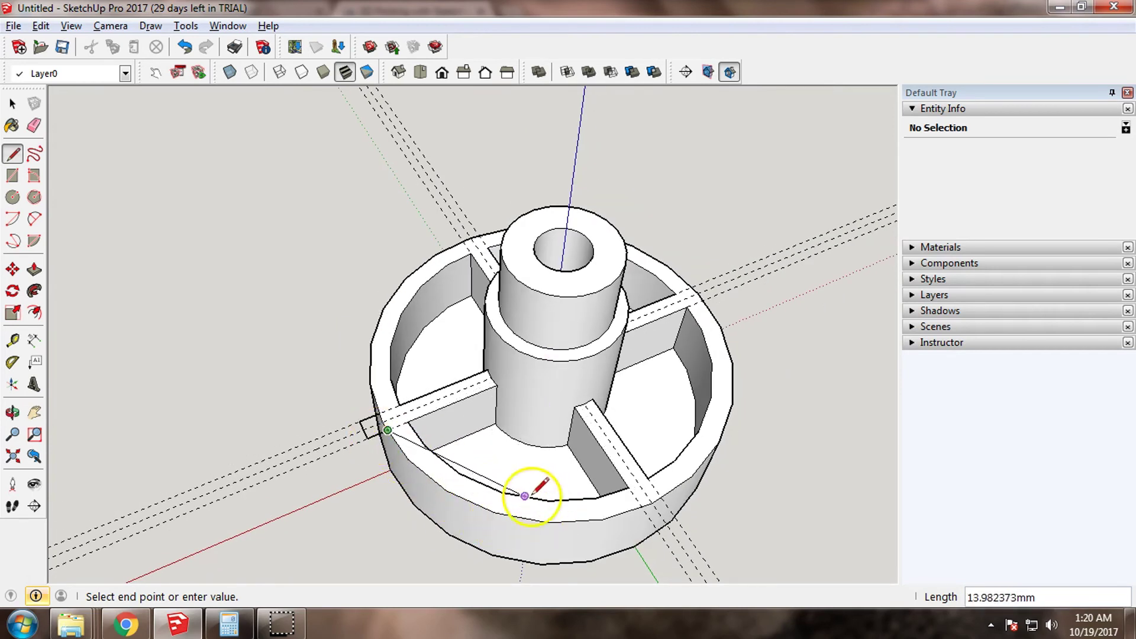
pyautogui.scroll(5, 377, 424)
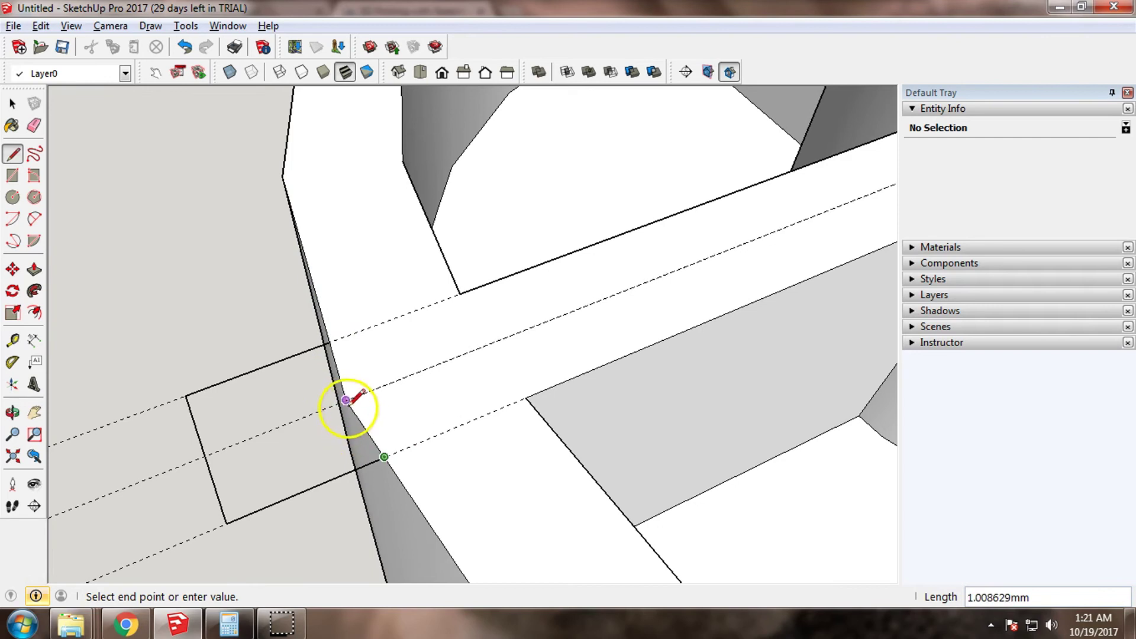
pyautogui.click(329, 342)
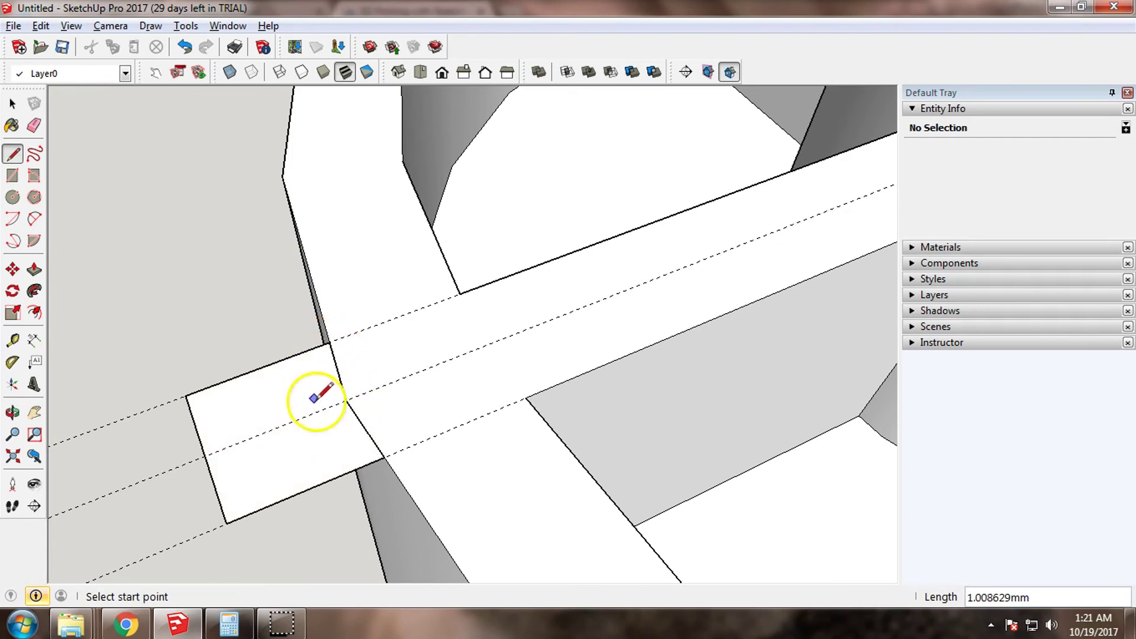
# Push/Pull the small tab face down 9.25 mm to the knob's underside, forming a vertical grip ridge on the rim
pyautogui.press('space')
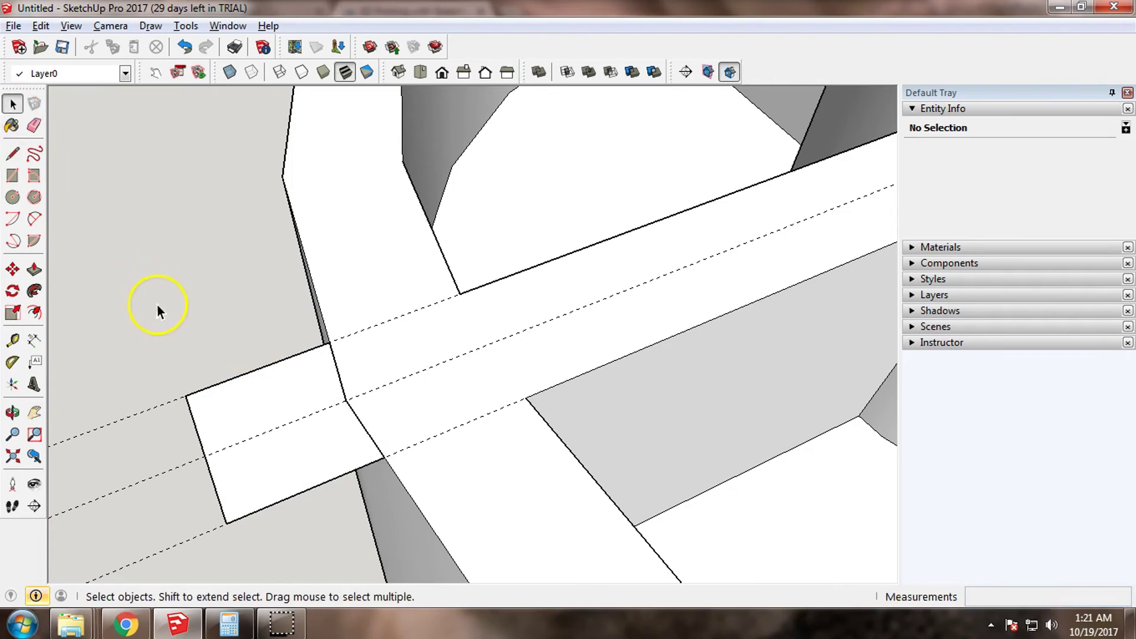
pyautogui.moveTo(353, 416); pyautogui.dragTo(324, 152, button='middle')
pyautogui.click(341, 435)
pyautogui.scroll(-3, 402, 444)
pyautogui.click(34, 269)
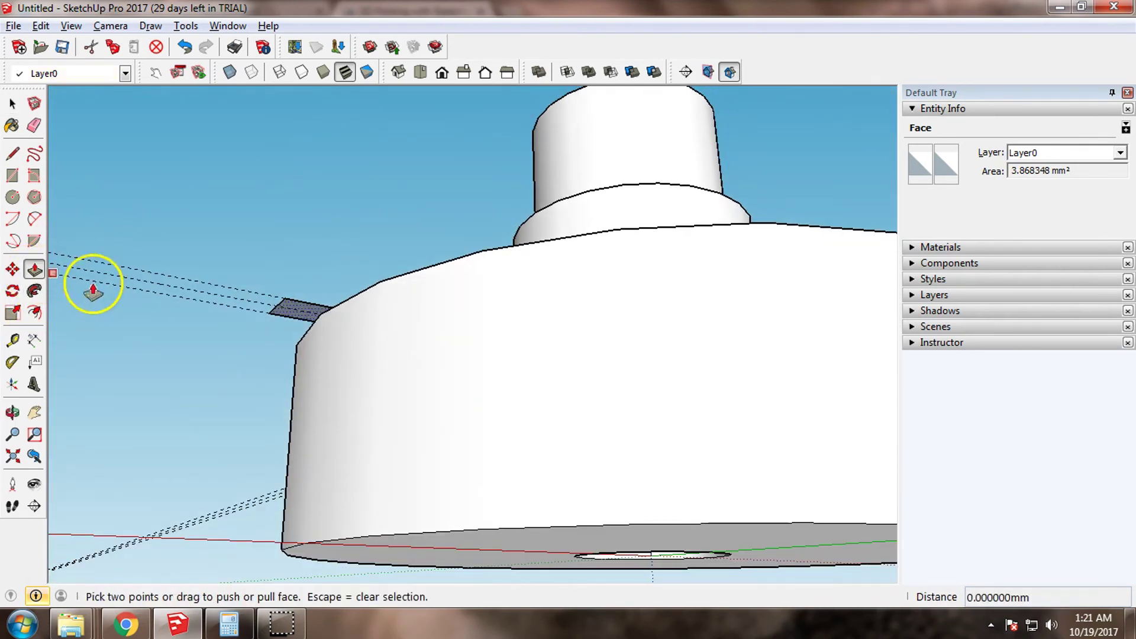
pyautogui.click(296, 309)
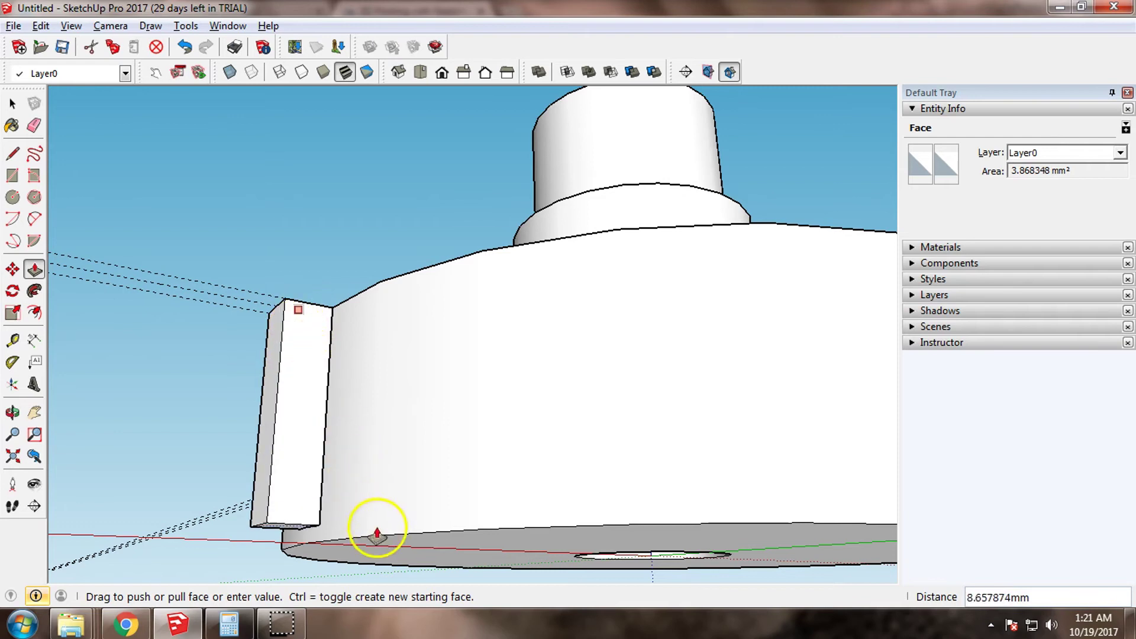
pyautogui.click(375, 536)
pyautogui.moveTo(417, 421); pyautogui.dragTo(392, 454, button='middle')
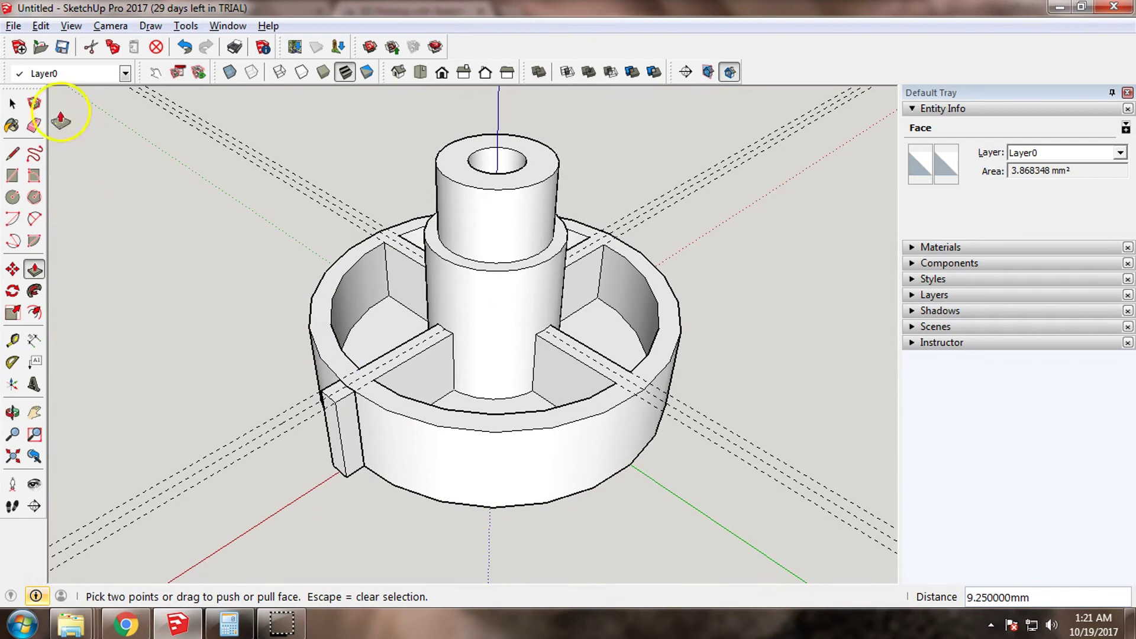
# Select the whole grip ridge and set the Rotate centre on the vertical blue axis inside the knob's hole, with the protractor horizontal
pyautogui.click(12, 104)
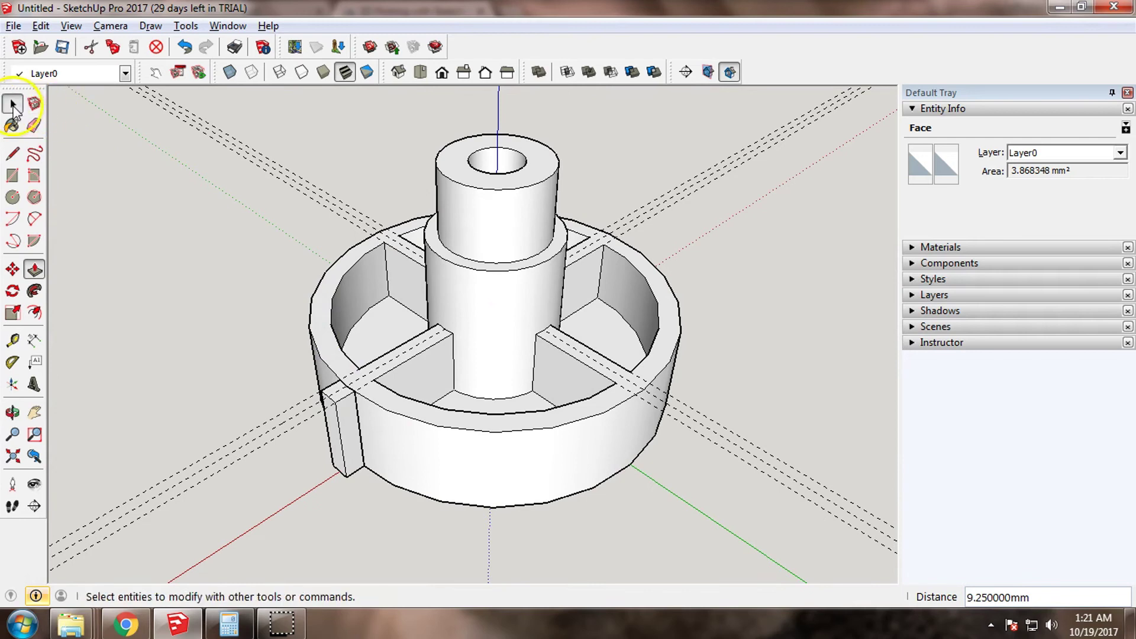
pyautogui.tripleClick(343, 425)
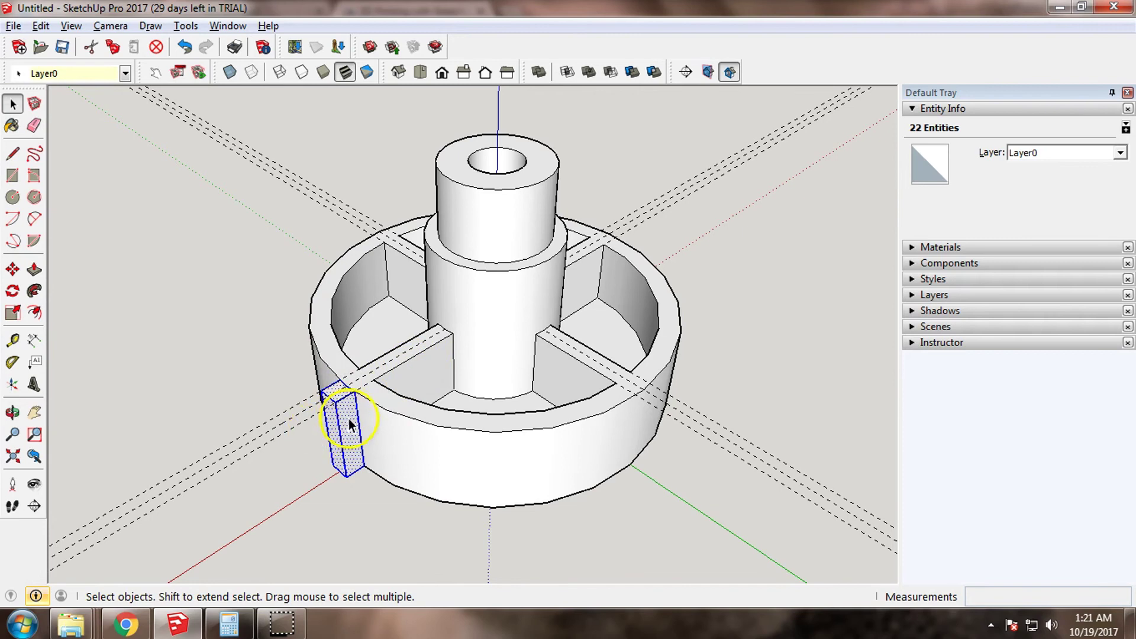
pyautogui.click(12, 290)
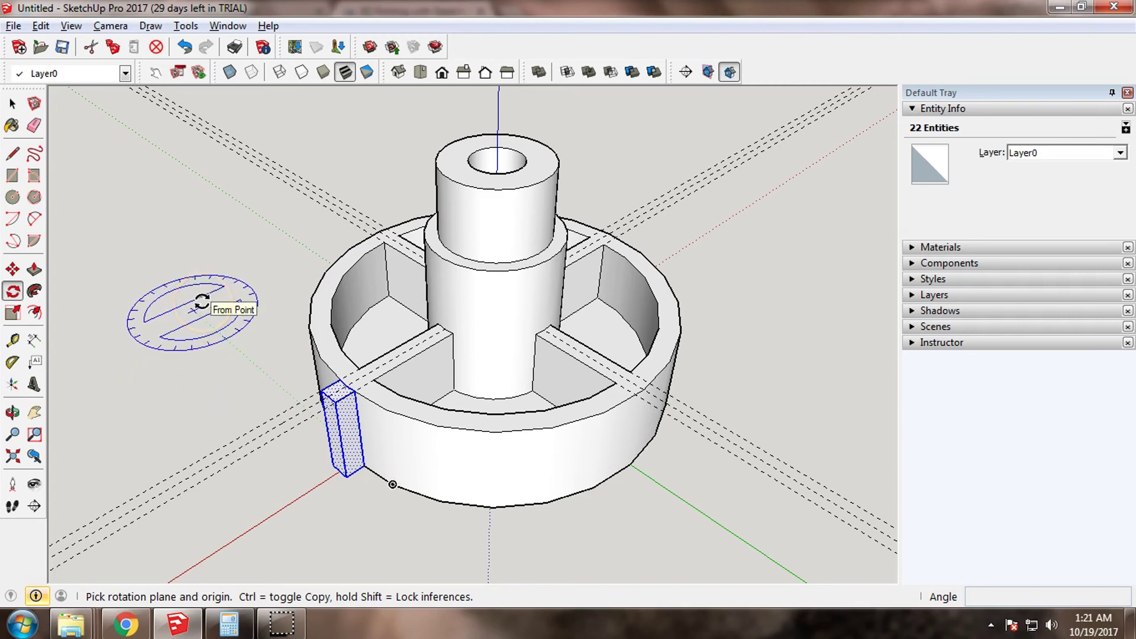
pyautogui.moveTo(467, 367); pyautogui.dragTo(420, 458, button='middle')
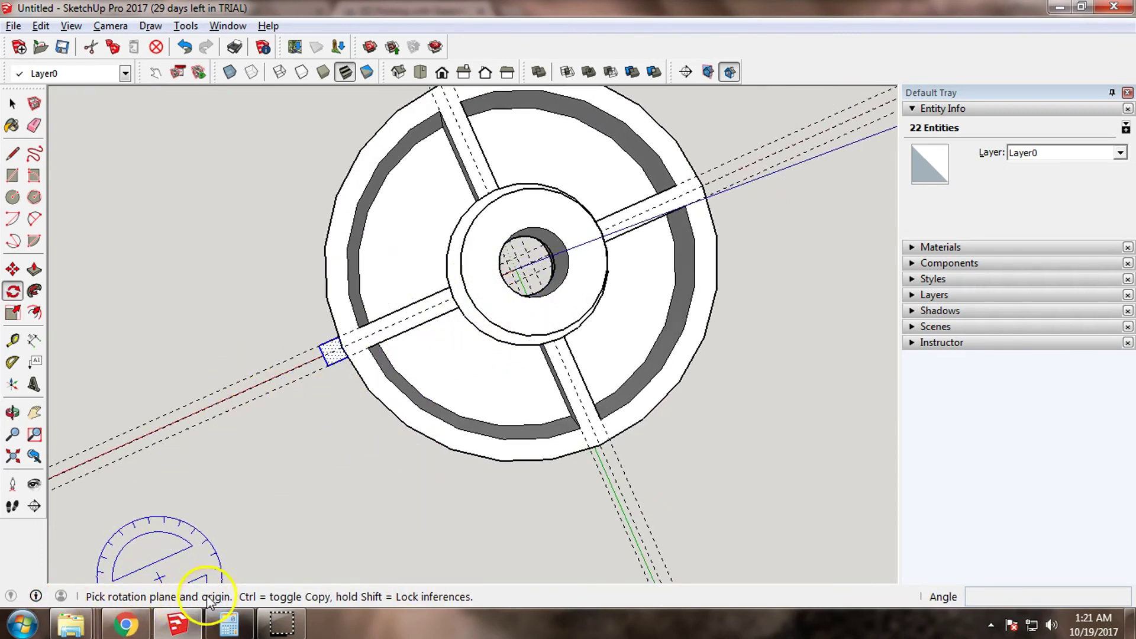
pyautogui.scroll(2, 529, 296)
pyautogui.moveTo(530, 296); pyautogui.dragTo(591, 337, button='middle')
pyautogui.scroll(2, 573, 344)
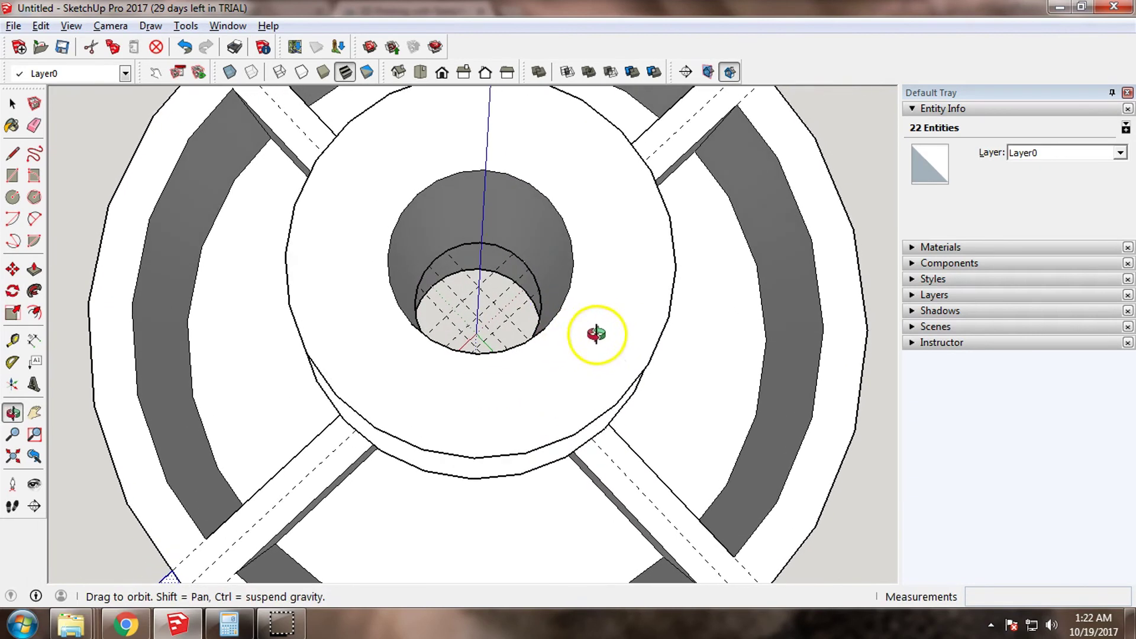
pyautogui.scroll(2, 501, 235)
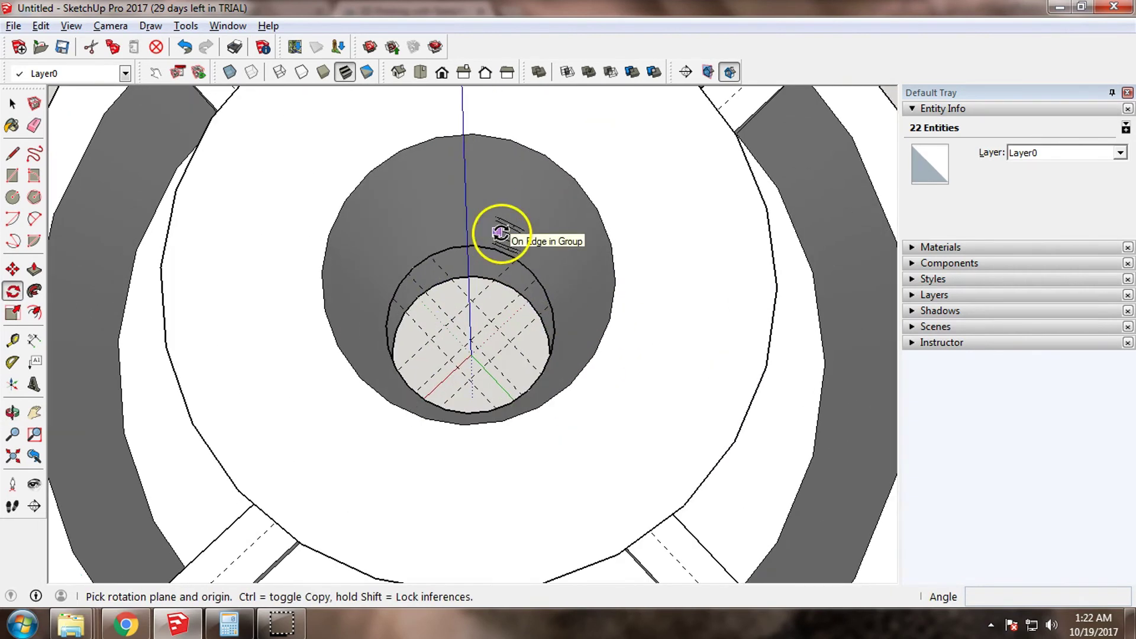
pyautogui.moveTo(485, 341); pyautogui.dragTo(471, 361, button='middle')
pyautogui.moveTo(449, 417); pyautogui.dragTo(510, 278, button='middle')
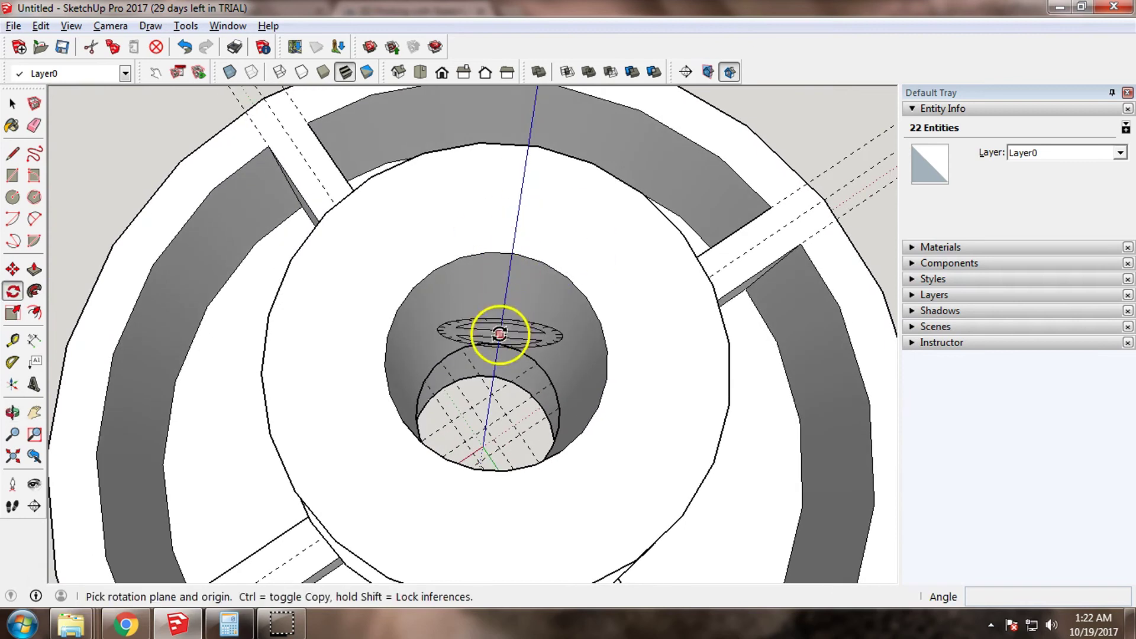
pyautogui.click(486, 426)
# Align the rotation's start line with the intersection of the rib's middle guide and the ridge's outer top edge
pyautogui.scroll(-5, 382, 537)
pyautogui.moveTo(384, 555); pyautogui.dragTo(482, 223, button='middle')
pyautogui.scroll(3, 483, 226)
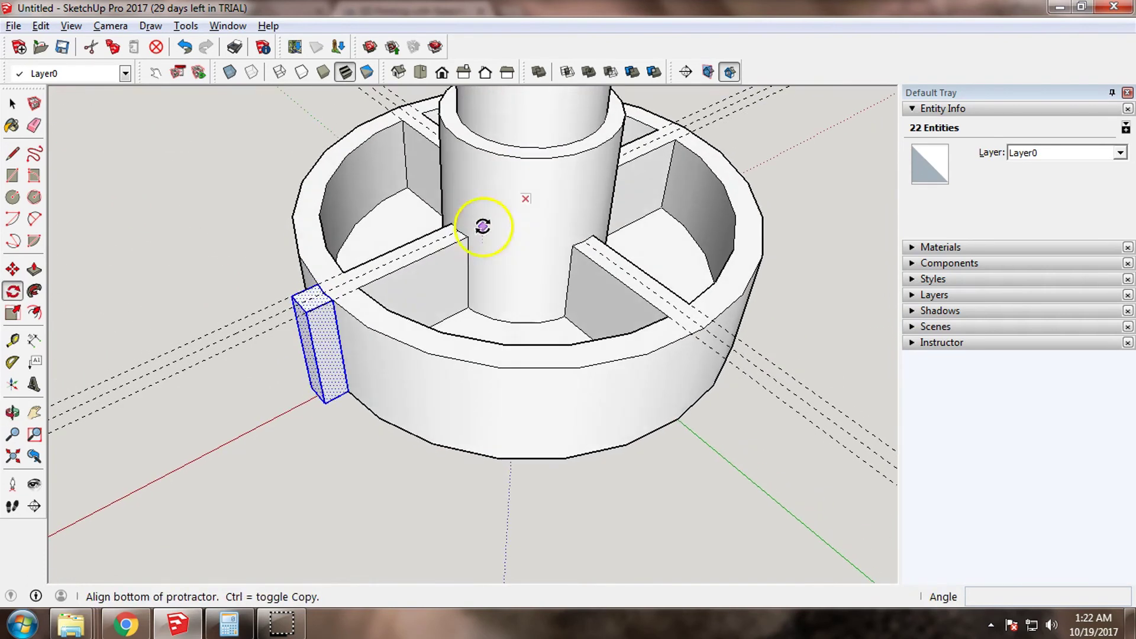
pyautogui.scroll(4, 309, 309)
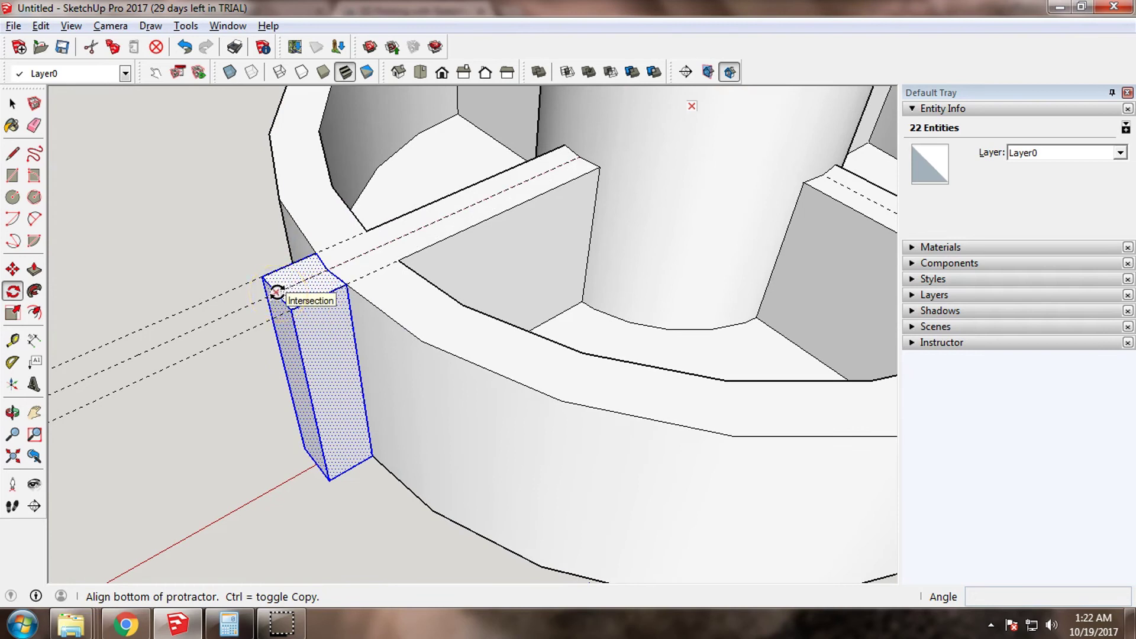
pyautogui.moveTo(277, 292); pyautogui.dragTo(428, 328)
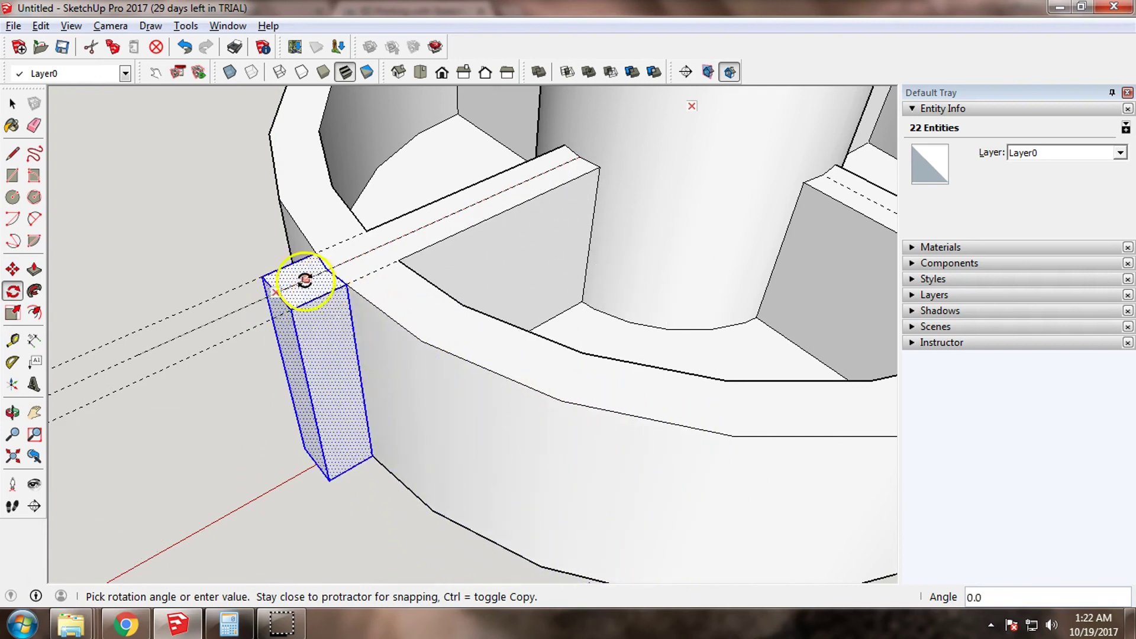
# Rotate a copy of the grip ridge 45° about the knob's centre and repeat it x7 around the rim
pyautogui.scroll(-2, 503, 364)
pyautogui.scroll(-4, 471, 354)
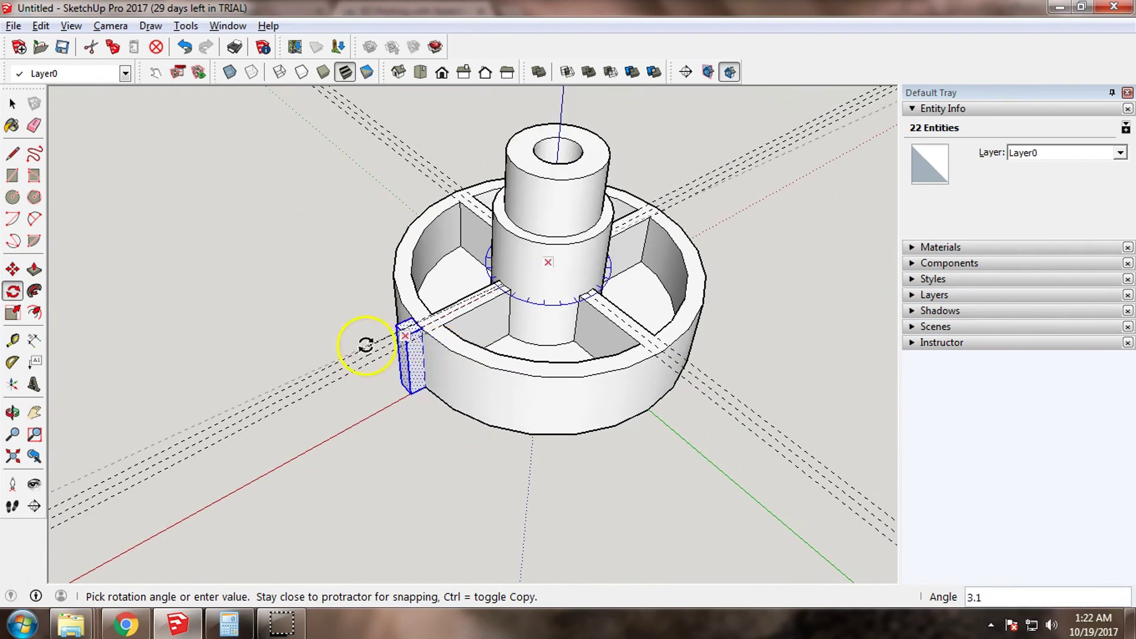
pyautogui.scroll(3, 461, 351)
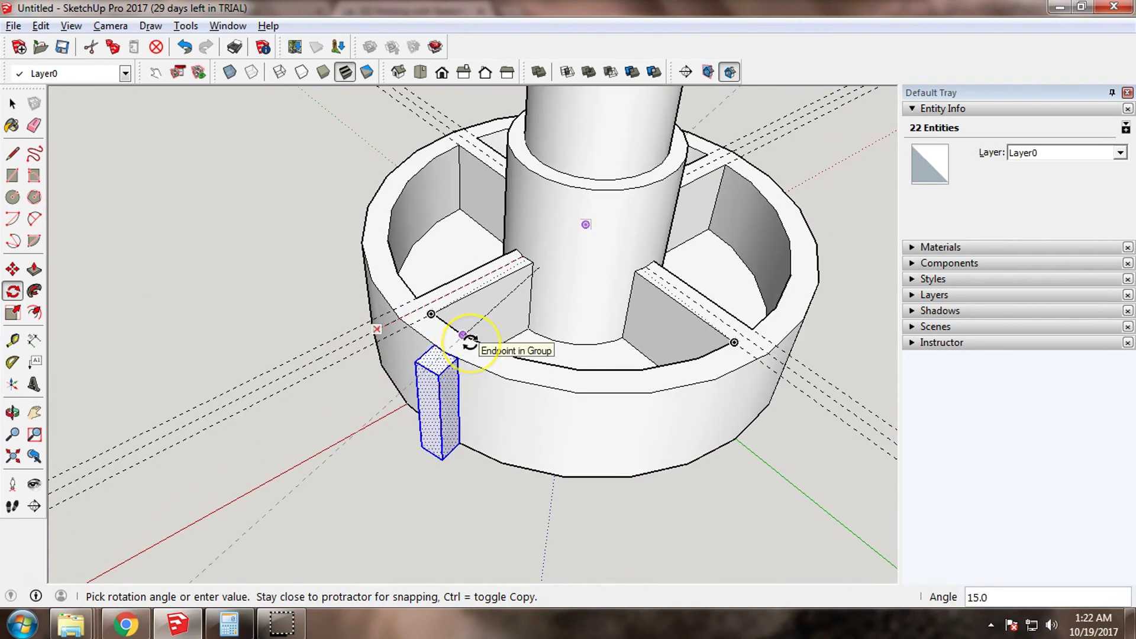
pyautogui.press('ctrl')
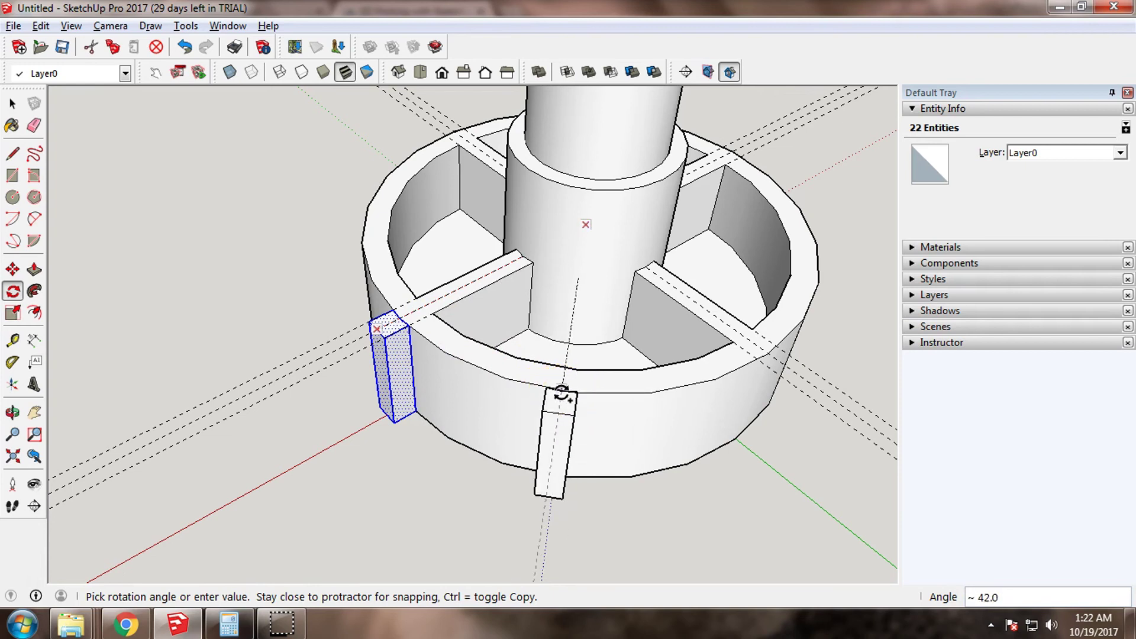
pyautogui.scroll(5, 572, 391)
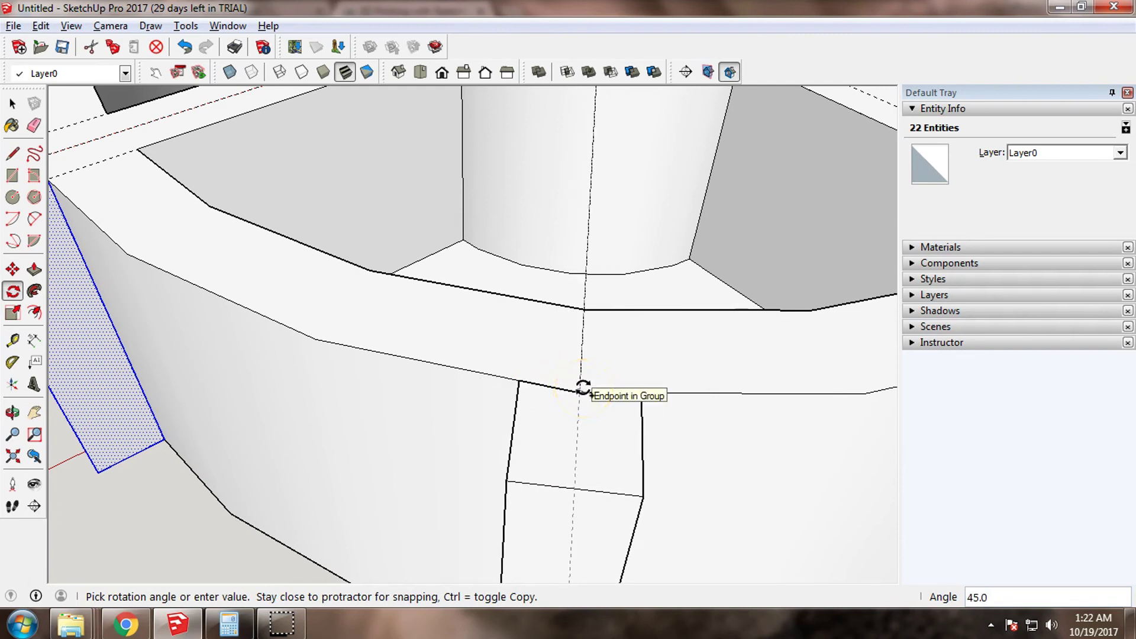
pyautogui.moveTo(583, 388); pyautogui.dragTo(528, 413, button='middle')
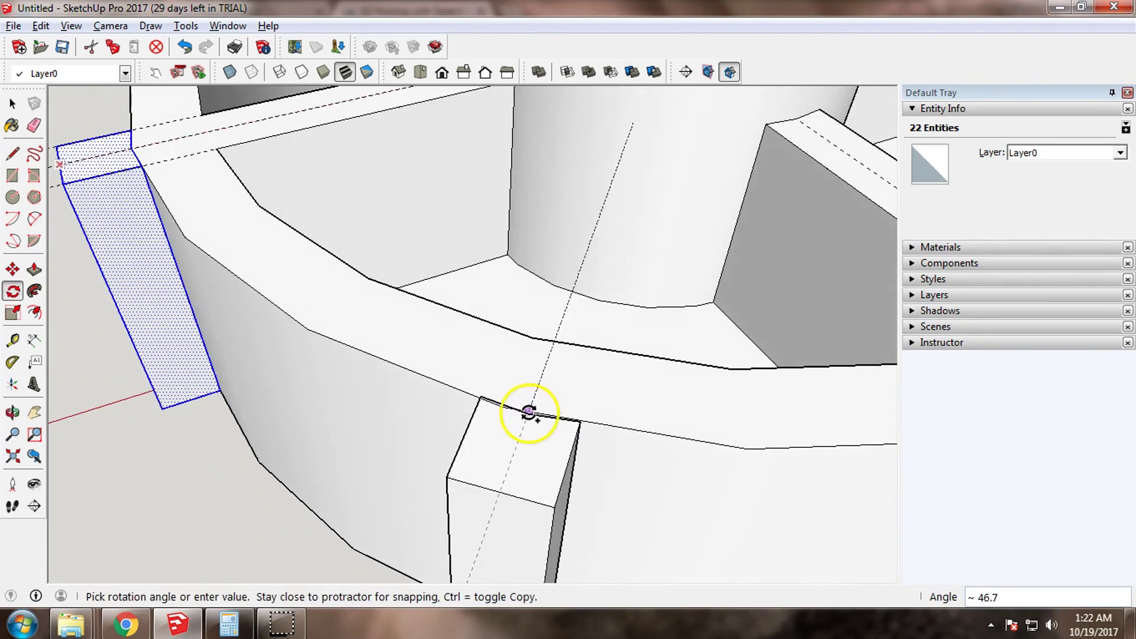
pyautogui.scroll(-5, 507, 403)
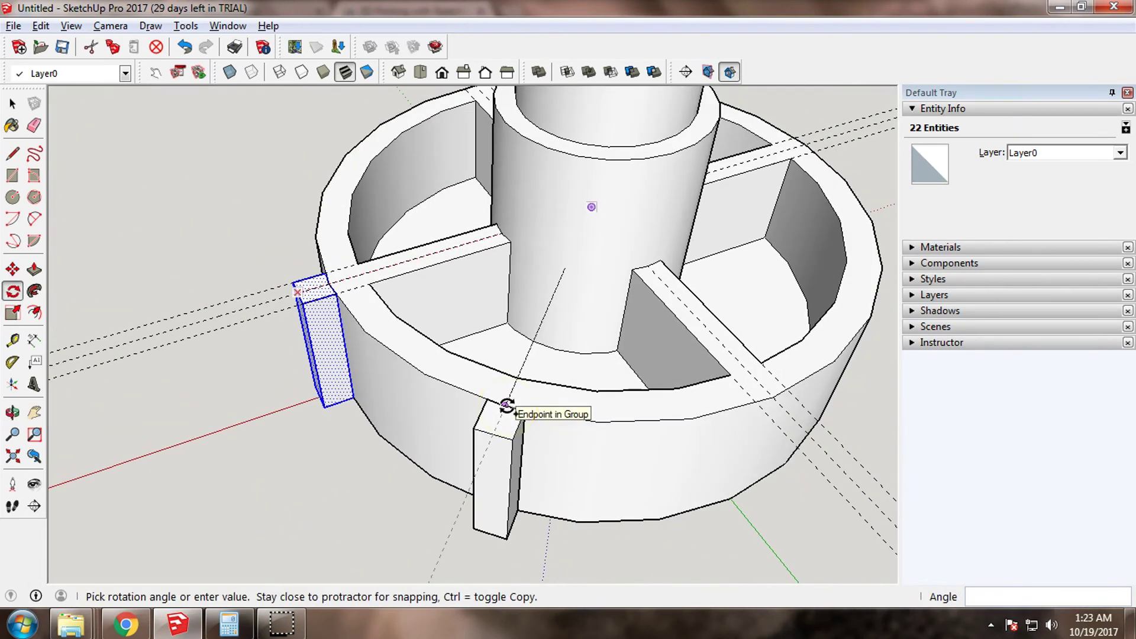
pyautogui.click(505, 406)
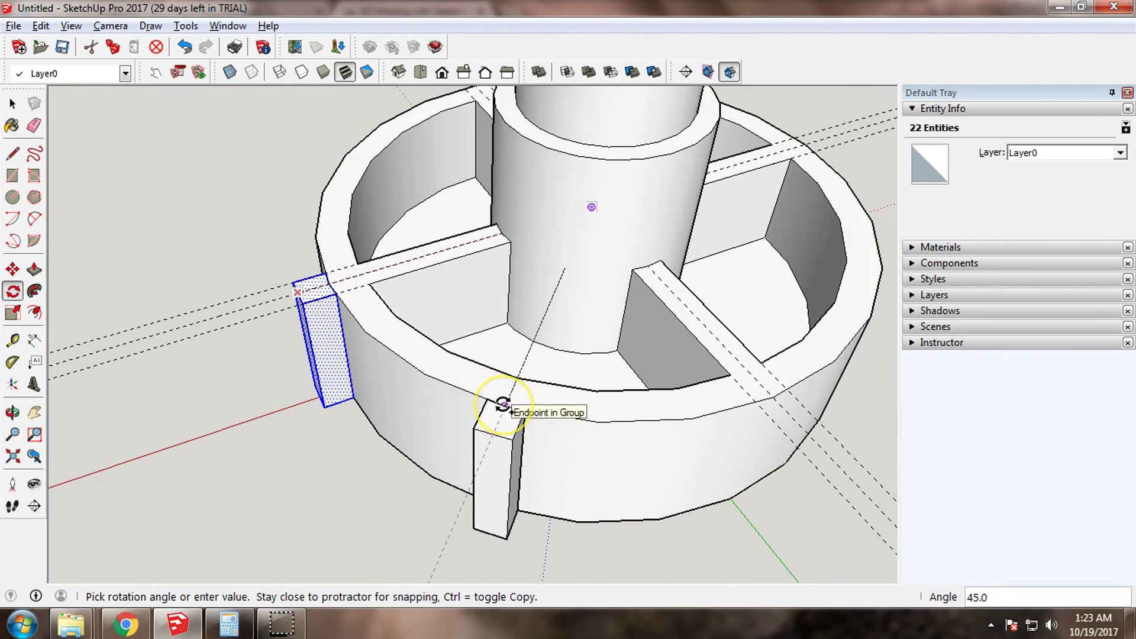
pyautogui.click(487, 398)
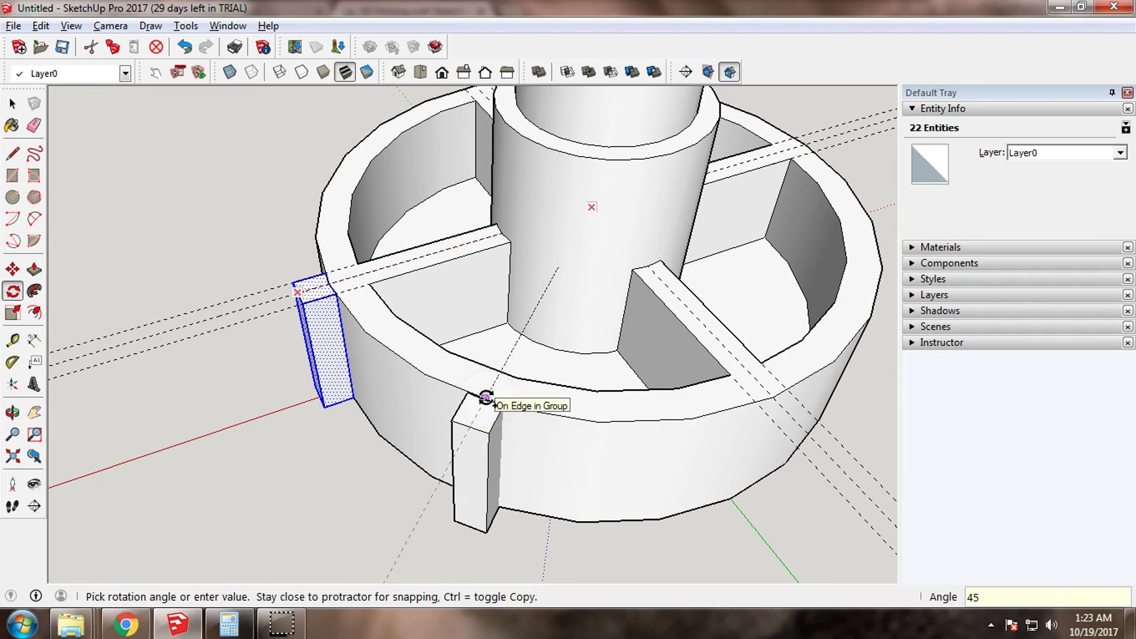
pyautogui.click(487, 398)
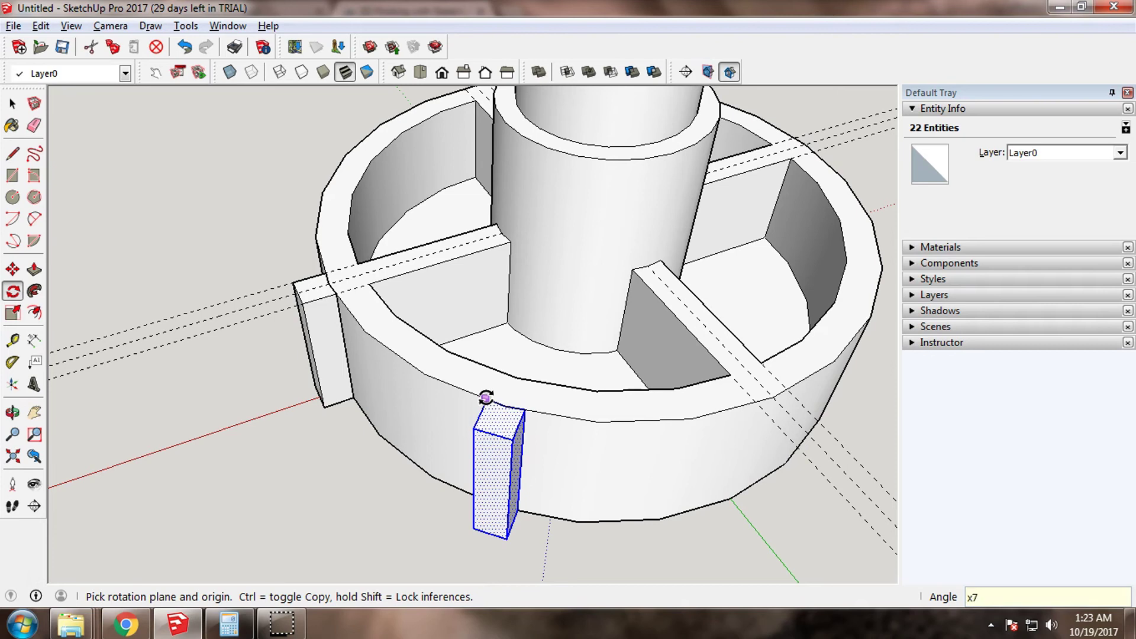
pyautogui.press('Return')
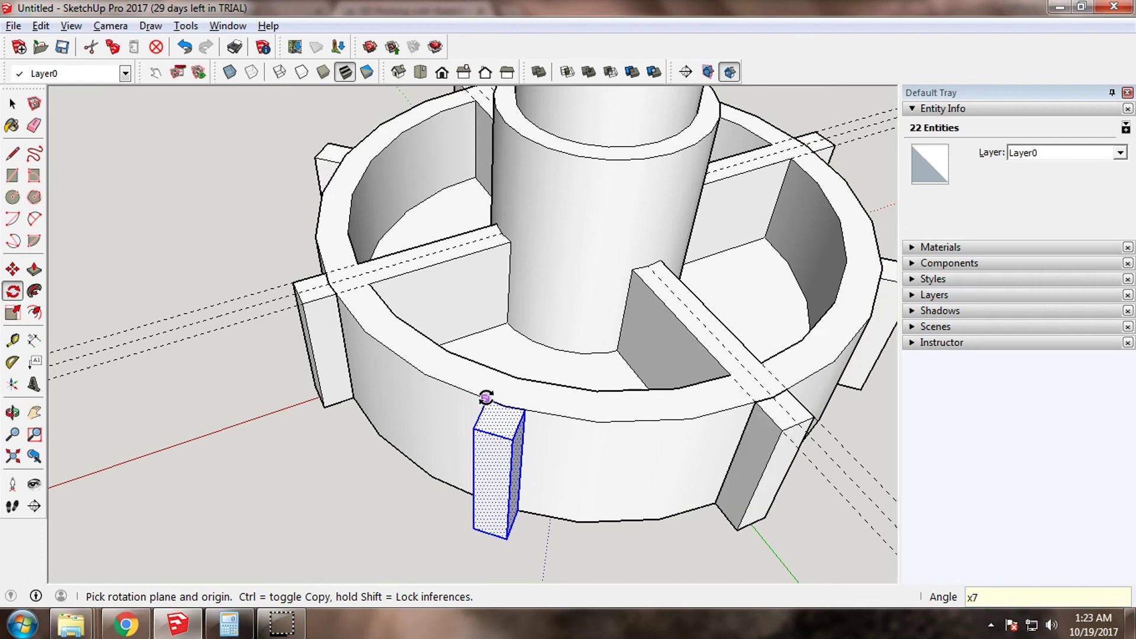
# Select all eight grip ridges around the rim and make them one group
pyautogui.scroll(-6, 570, 343)
pyautogui.moveTo(583, 347); pyautogui.dragTo(562, 479, button='middle')
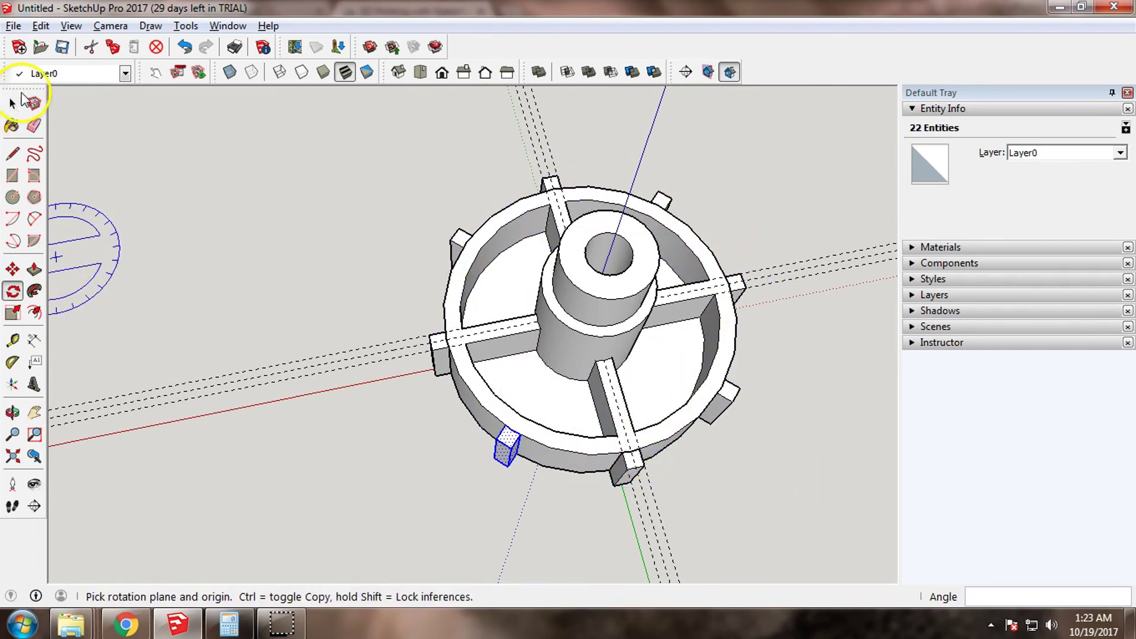
pyautogui.click(12, 104)
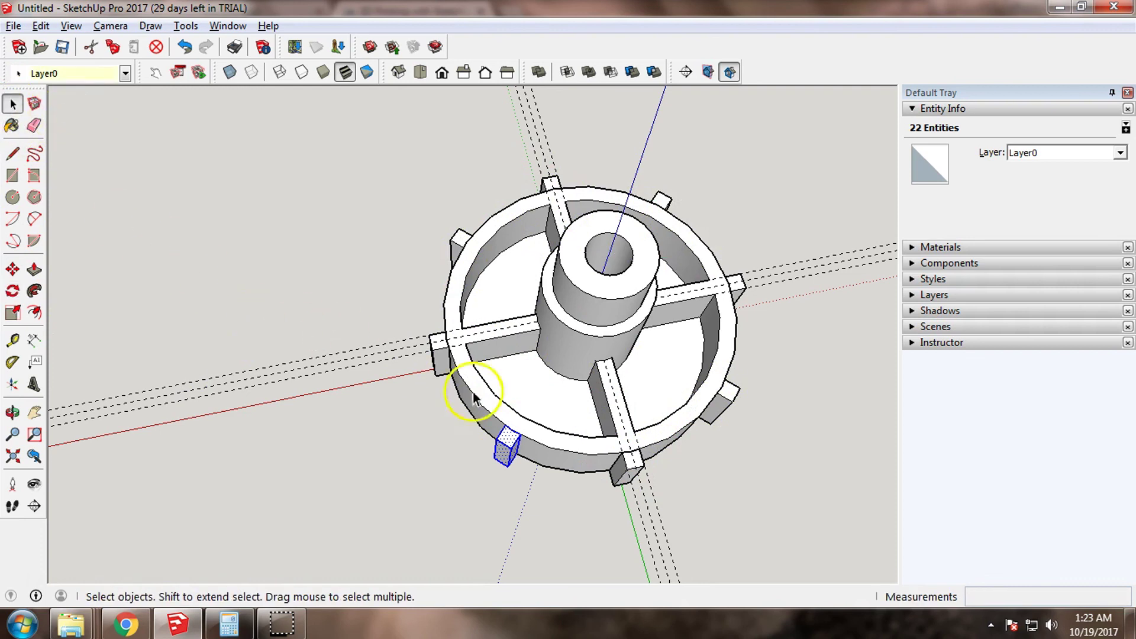
pyautogui.scroll(3, 591, 464)
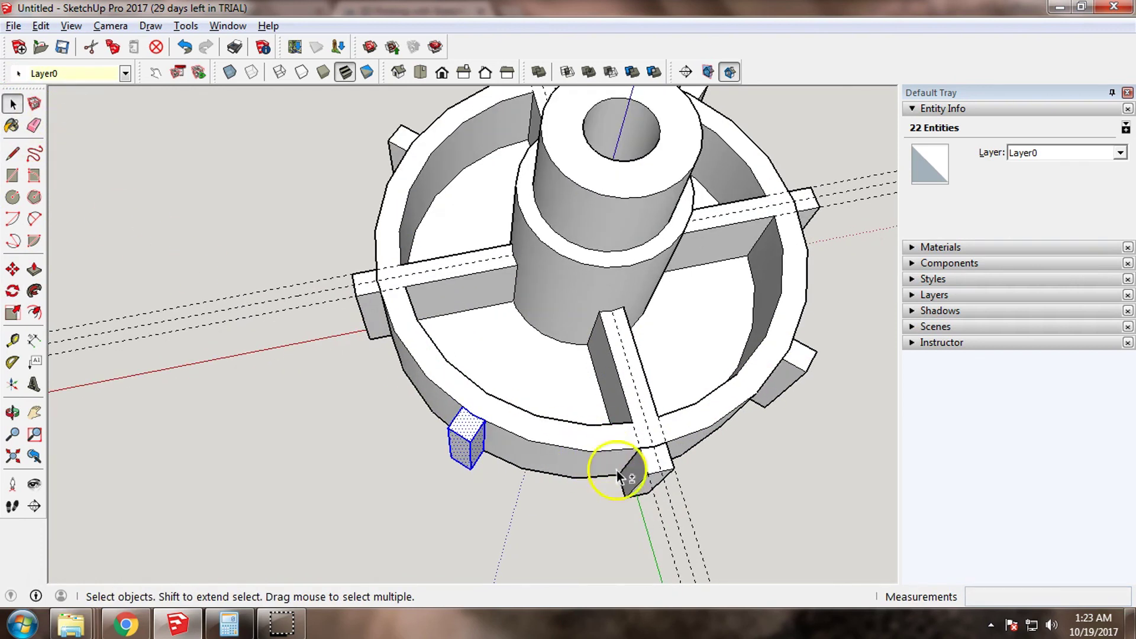
pyautogui.keyDown('shift'); pyautogui.click(789, 382); pyautogui.keyUp('shift')
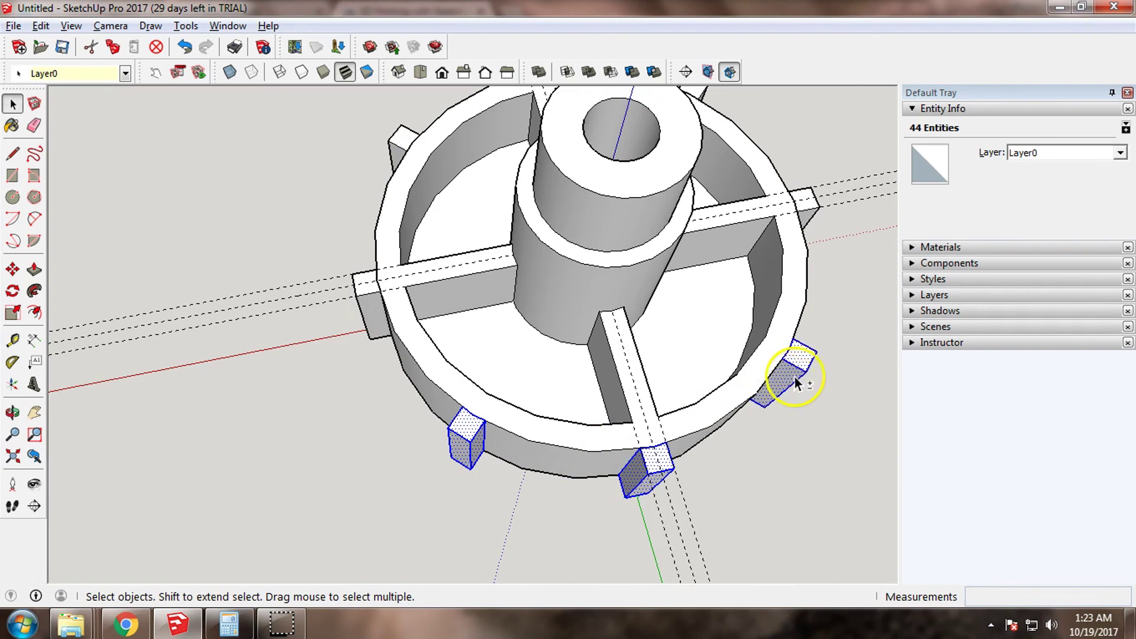
pyautogui.keyDown('shift'); pyautogui.click(814, 226); pyautogui.keyUp('shift')
pyautogui.moveTo(814, 225); pyautogui.dragTo(790, 363, button='middle')
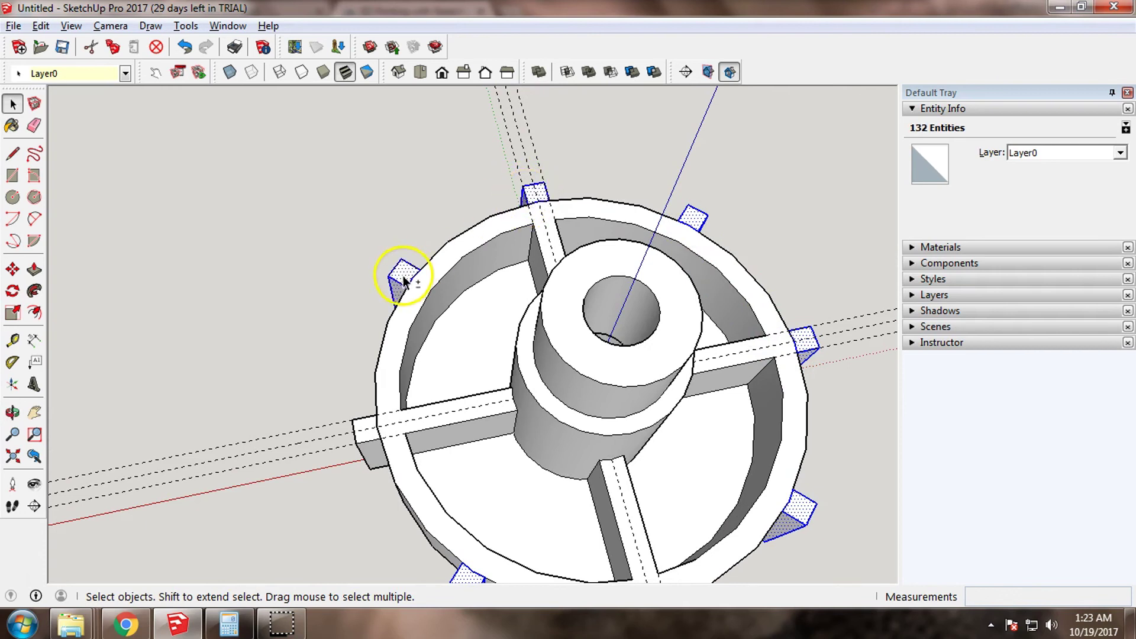
pyautogui.keyDown('shift'); pyautogui.click(361, 450); pyautogui.keyUp('shift')
pyautogui.scroll(-3, 388, 403)
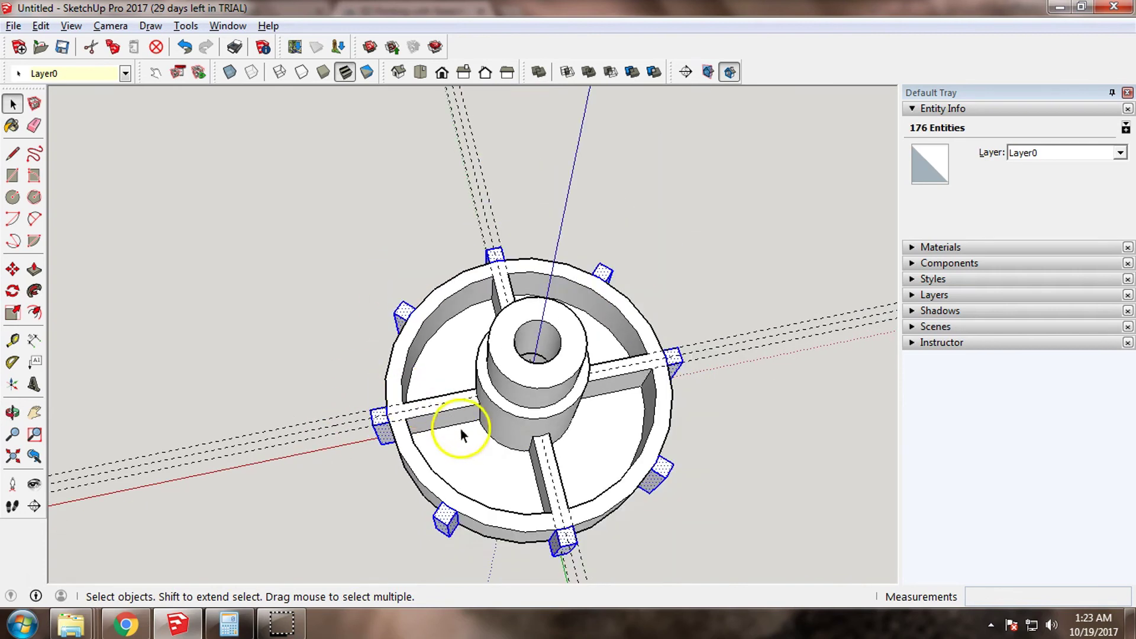
pyautogui.rightClick(656, 482)
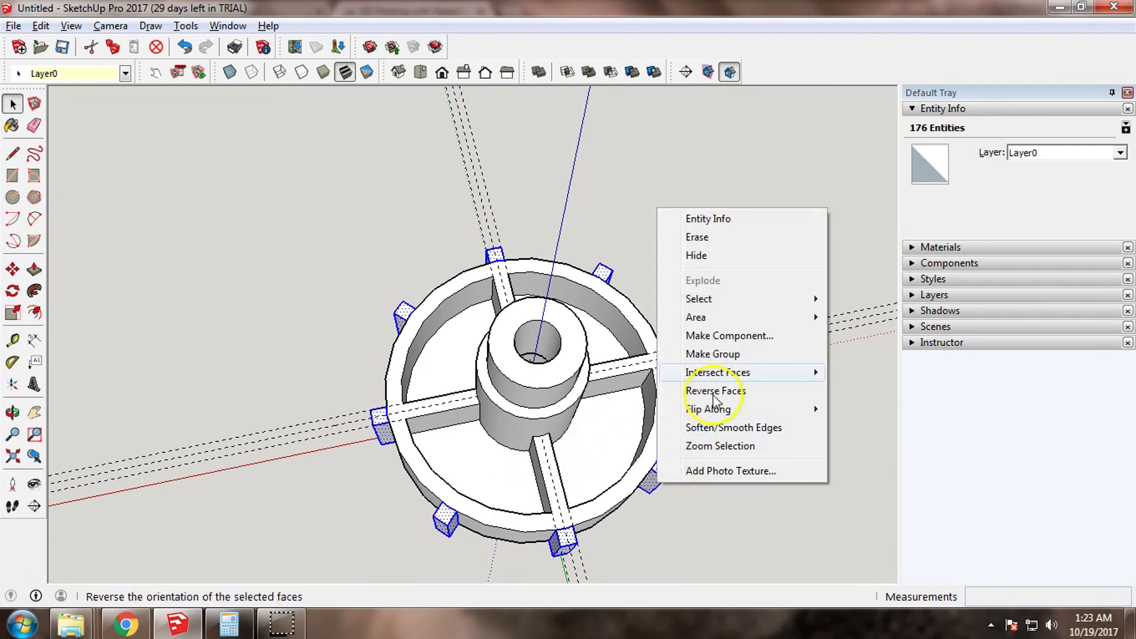
pyautogui.click(724, 361)
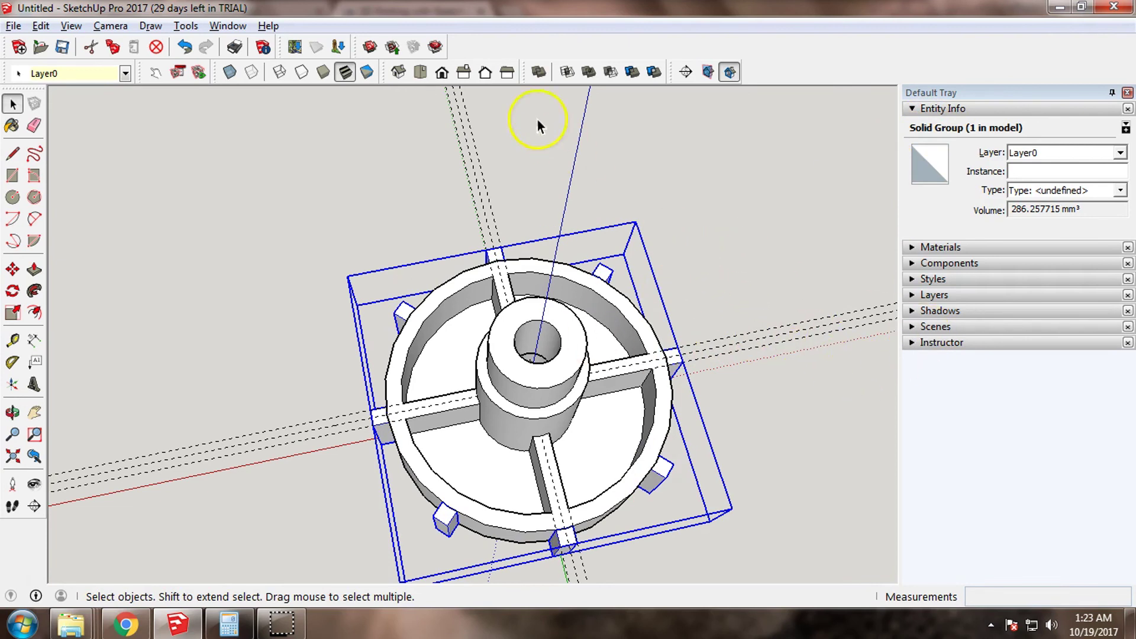
# Combine the grip ridge group with the knob group using Outer Shell, and clear the selection
pyautogui.click(540, 72)
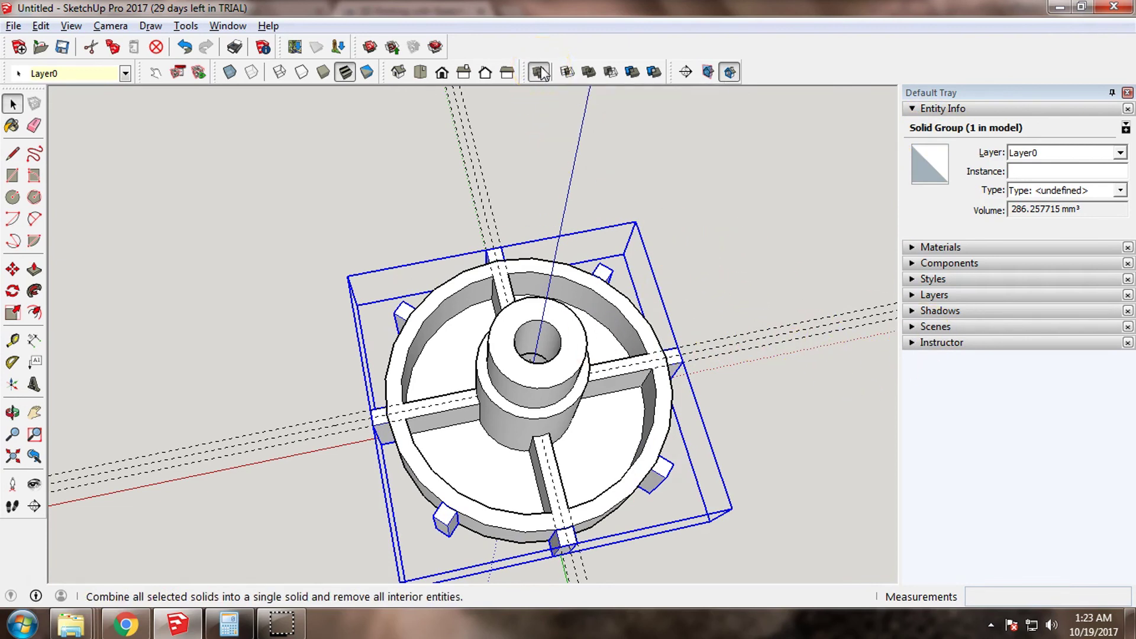
pyautogui.click(512, 354)
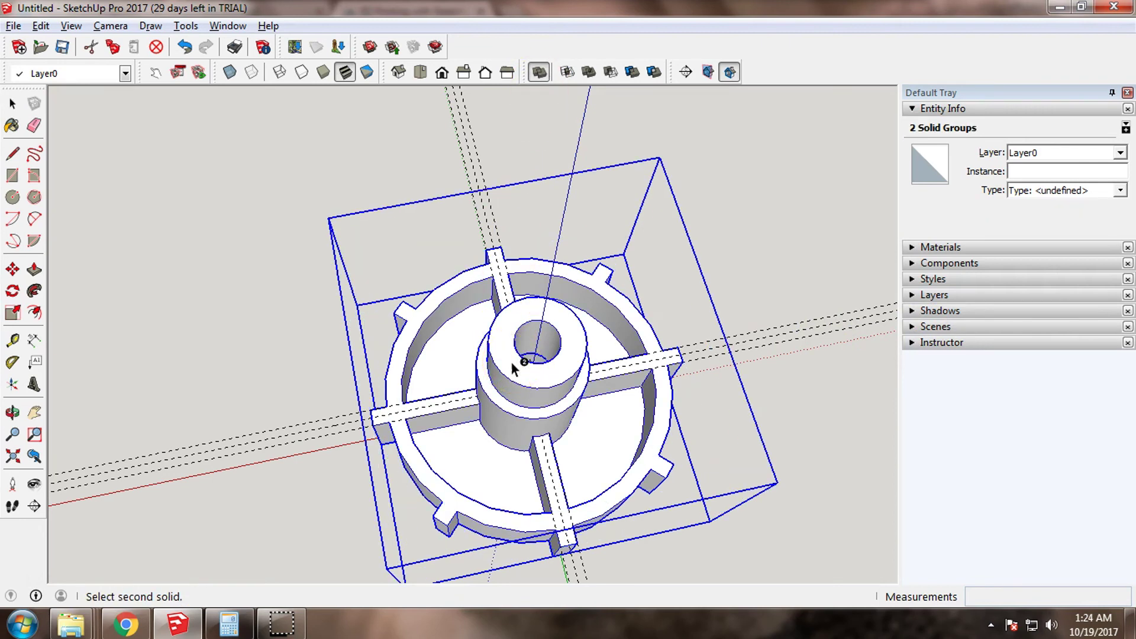
pyautogui.click(13, 103)
pyautogui.click(178, 302)
# Examine the merged knob from several angles and check its entity information for solid status, then clear the selection
pyautogui.moveTo(402, 455); pyautogui.dragTo(597, 502, button='middle')
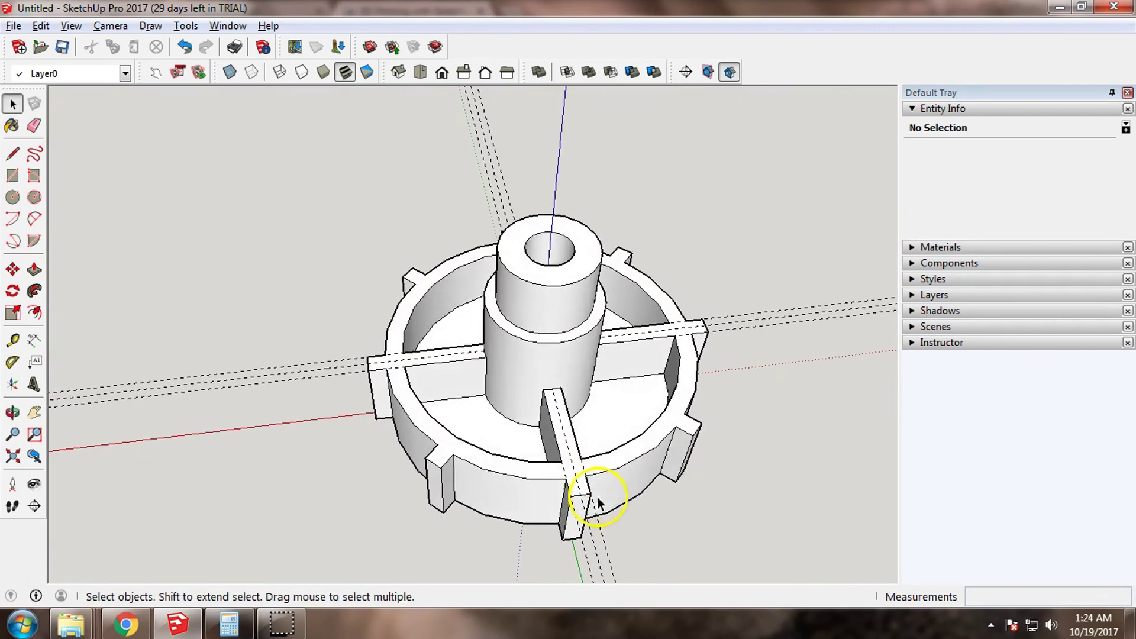
pyautogui.scroll(3, 550, 497)
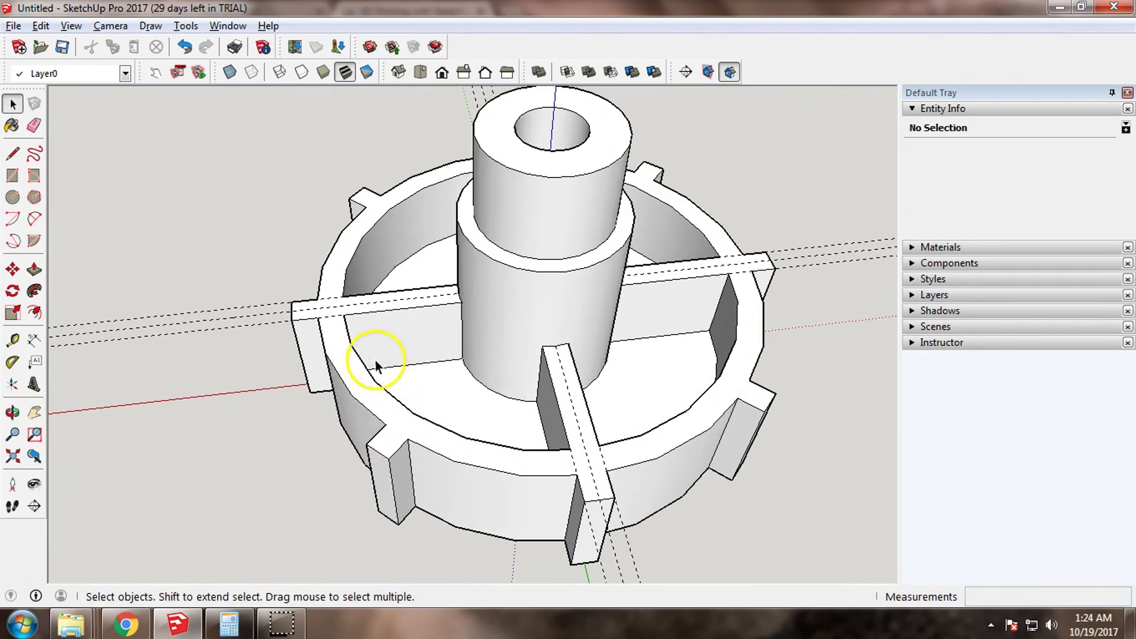
pyautogui.scroll(-5, 375, 370)
pyautogui.moveTo(381, 387); pyautogui.dragTo(540, 388, button='middle')
pyautogui.click(531, 403)
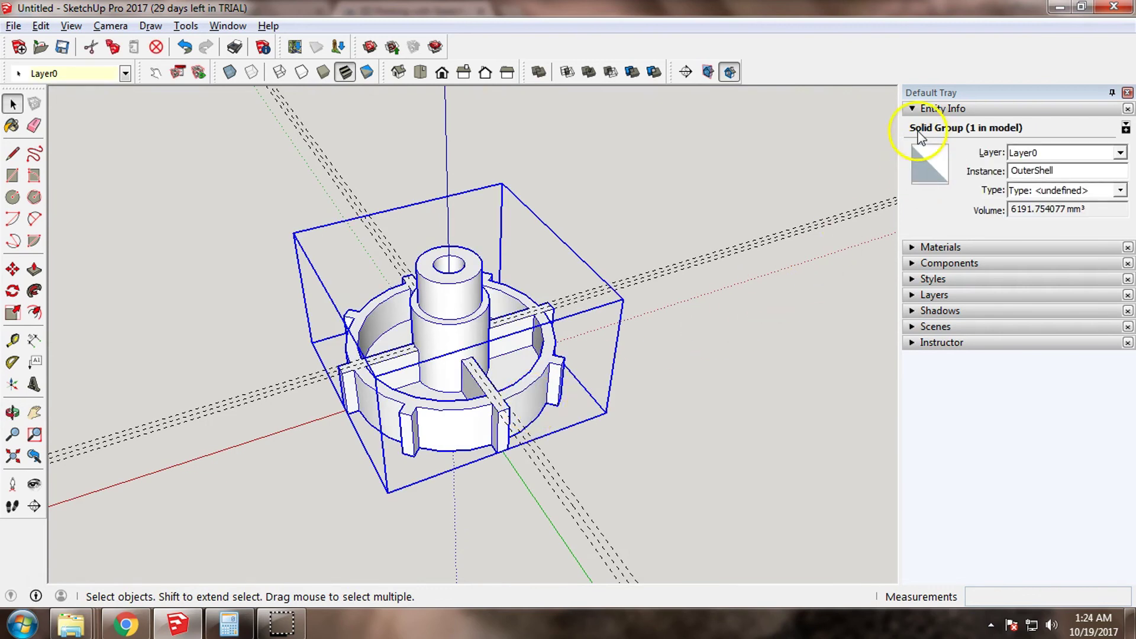
pyautogui.moveTo(484, 400); pyautogui.dragTo(555, 417, button='middle')
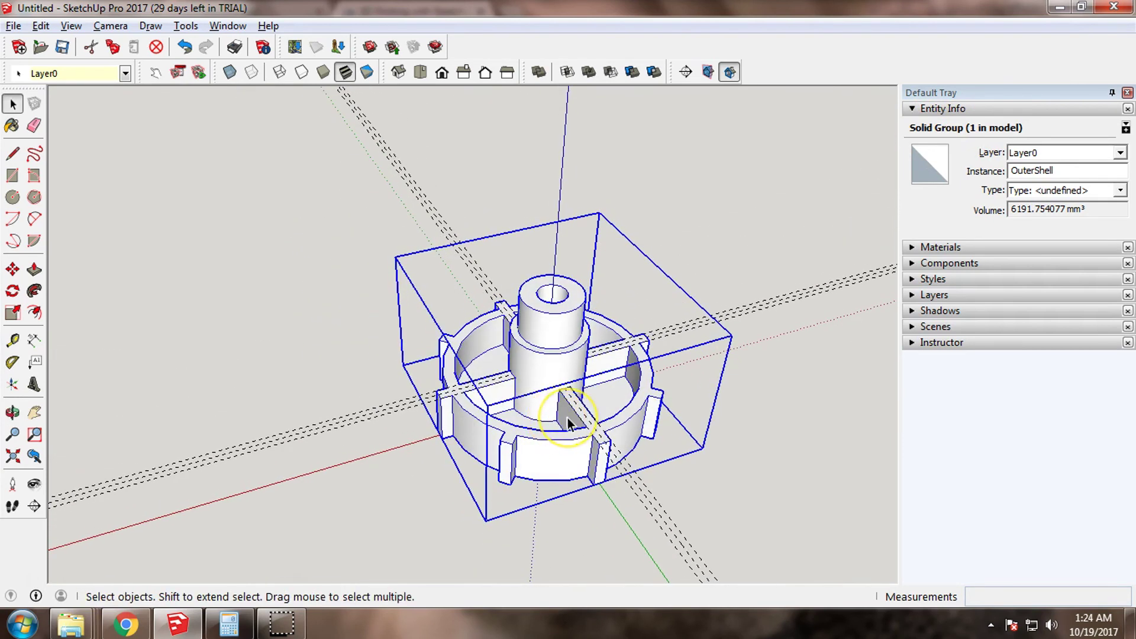
pyautogui.moveTo(609, 453); pyautogui.dragTo(385, 348, button='middle')
pyautogui.click(253, 320)
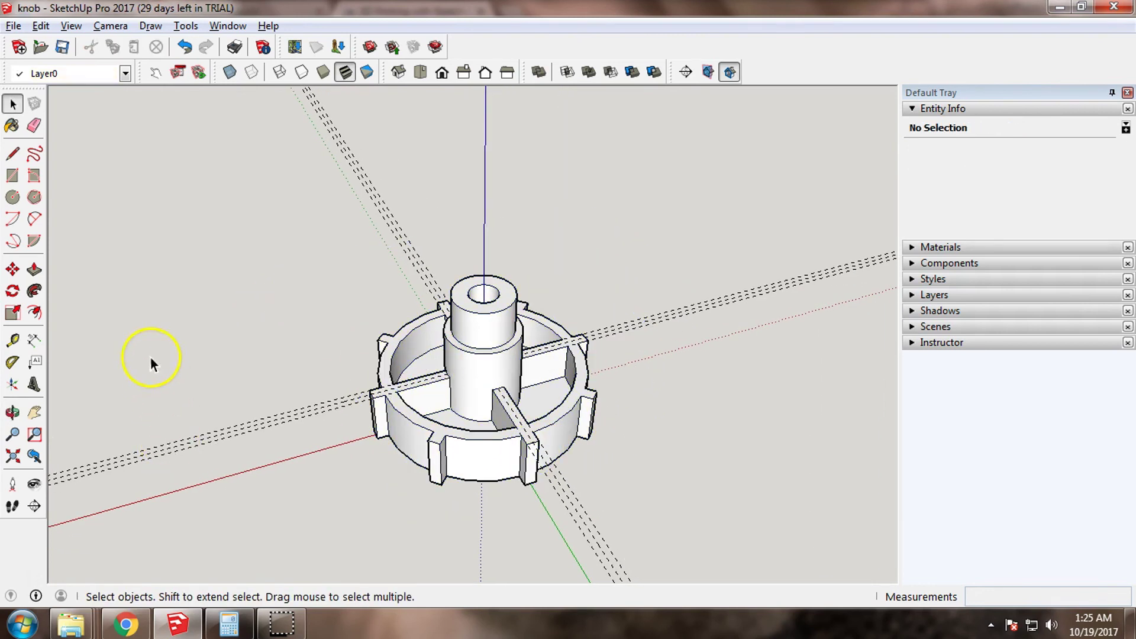
# Delete all construction guides from the model and hide the drawing axes
pyautogui.click(40, 25)
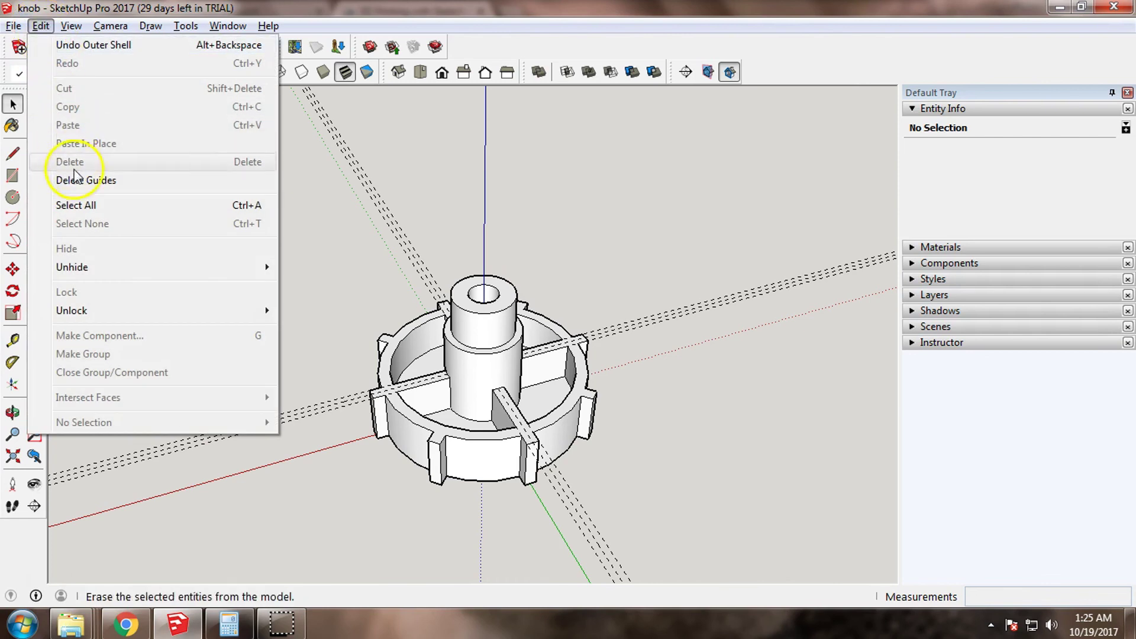
pyautogui.click(76, 180)
pyautogui.moveTo(270, 396); pyautogui.dragTo(457, 418, button='middle')
pyautogui.click(40, 25)
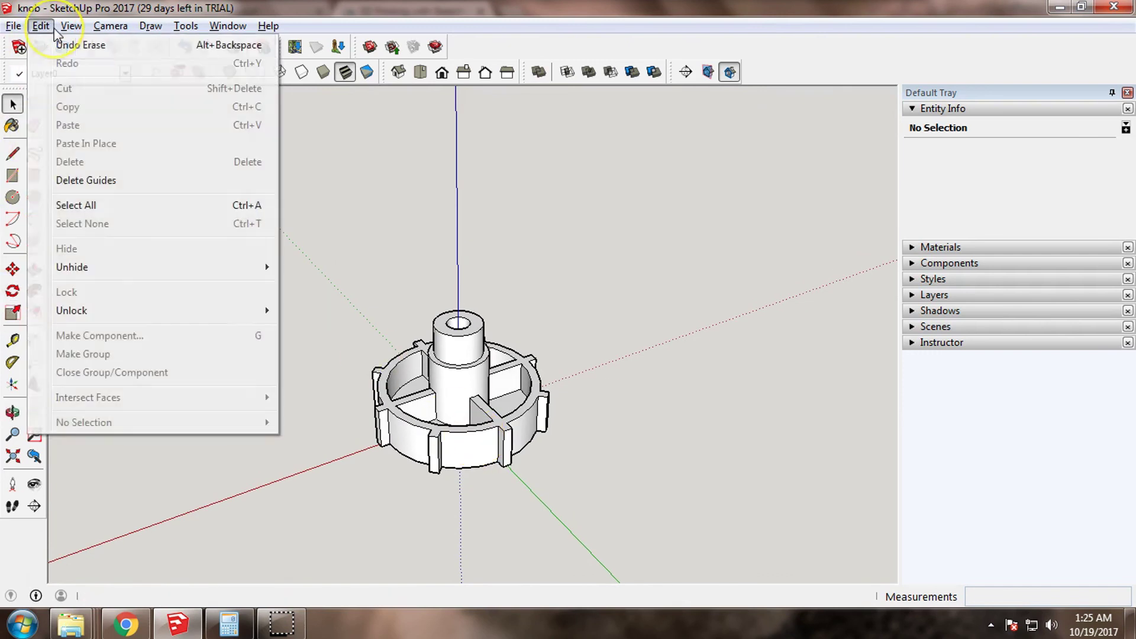
pyautogui.moveTo(61, 30)
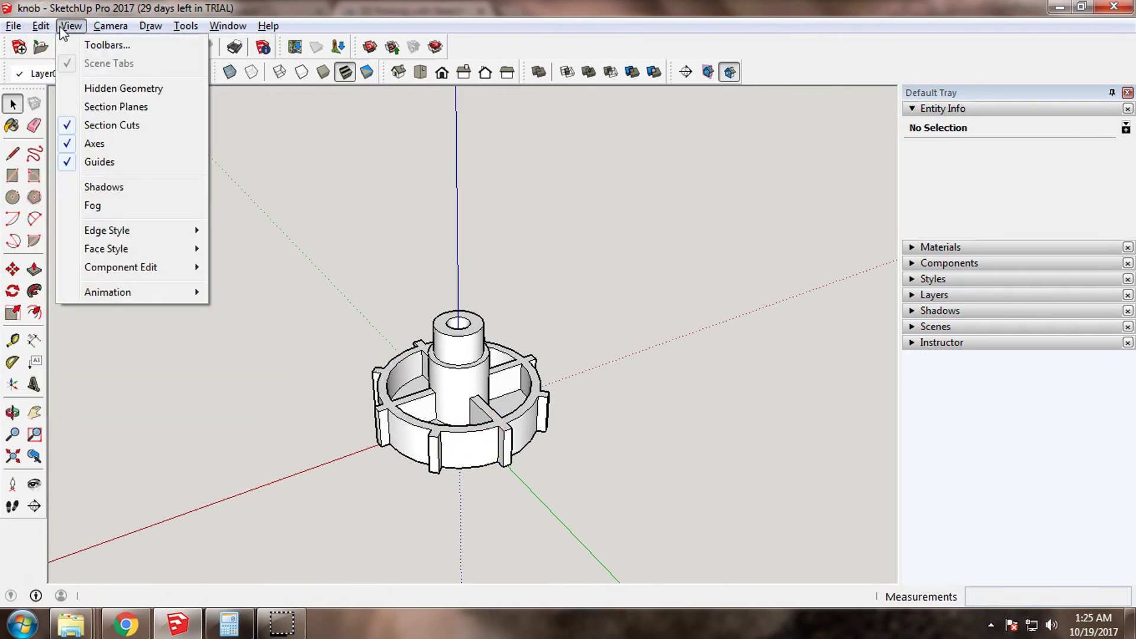
pyautogui.click(95, 145)
# Examine the knob from low and high angles and check its entity information for solid status
pyautogui.press('o')
pyautogui.moveTo(503, 499); pyautogui.dragTo(429, 354)
pyautogui.press('space')
pyautogui.click(429, 354)
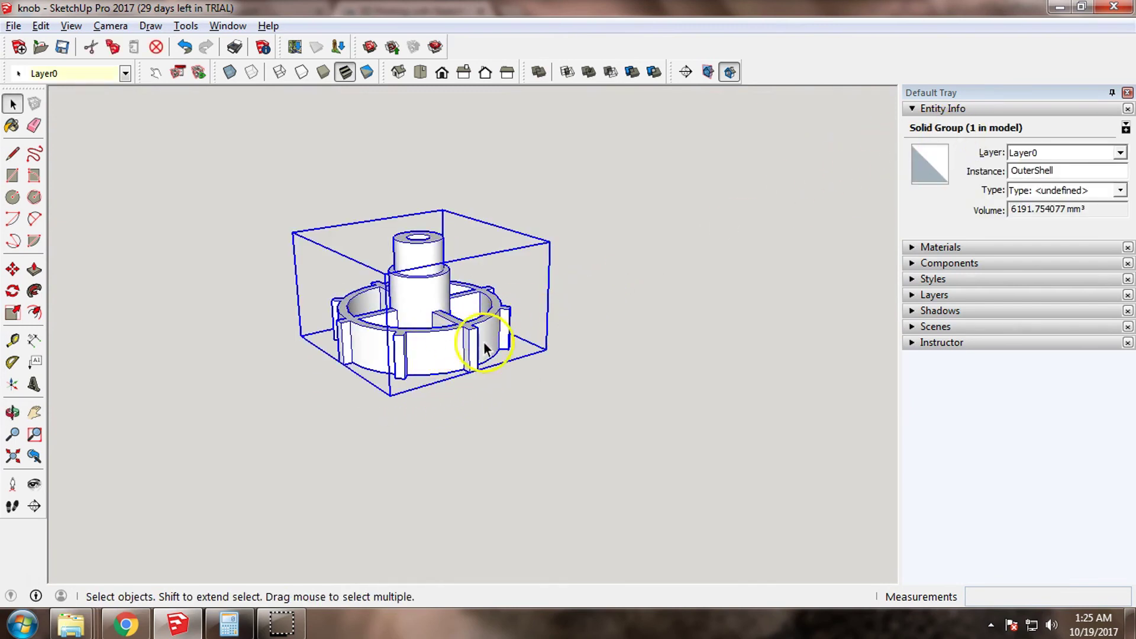
pyautogui.press('o')
pyautogui.moveTo(596, 414); pyautogui.dragTo(544, 491)
pyautogui.moveTo(476, 304); pyautogui.dragTo(456, 354, button='middle')
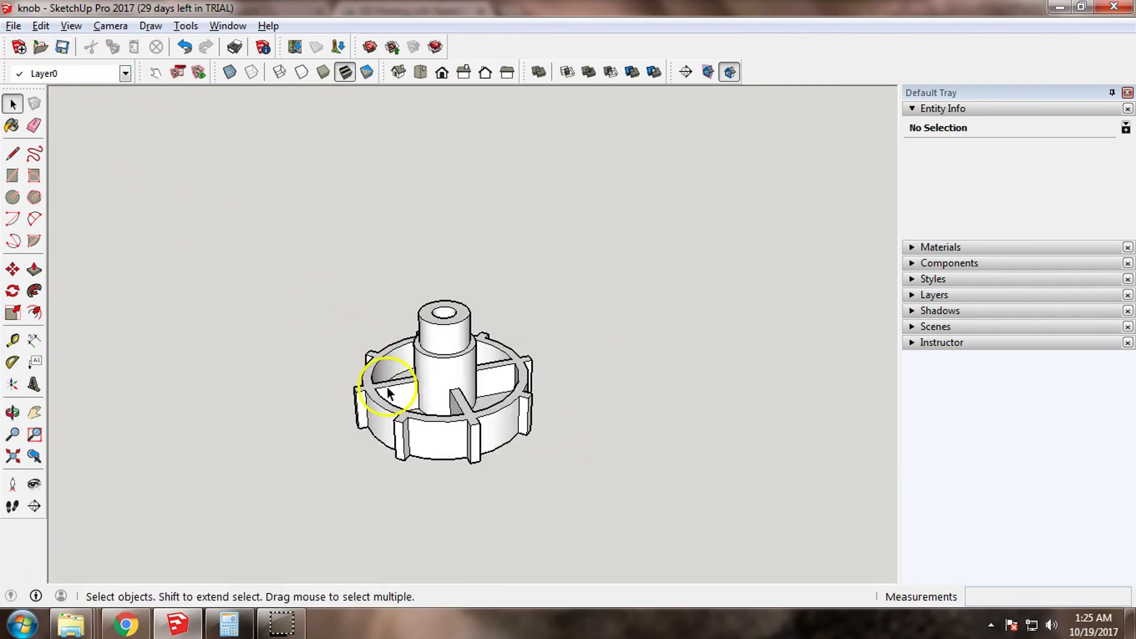
# Select the knob group and export the 3D model to the Documents library as an OBJ file named knob
pyautogui.click(387, 393)
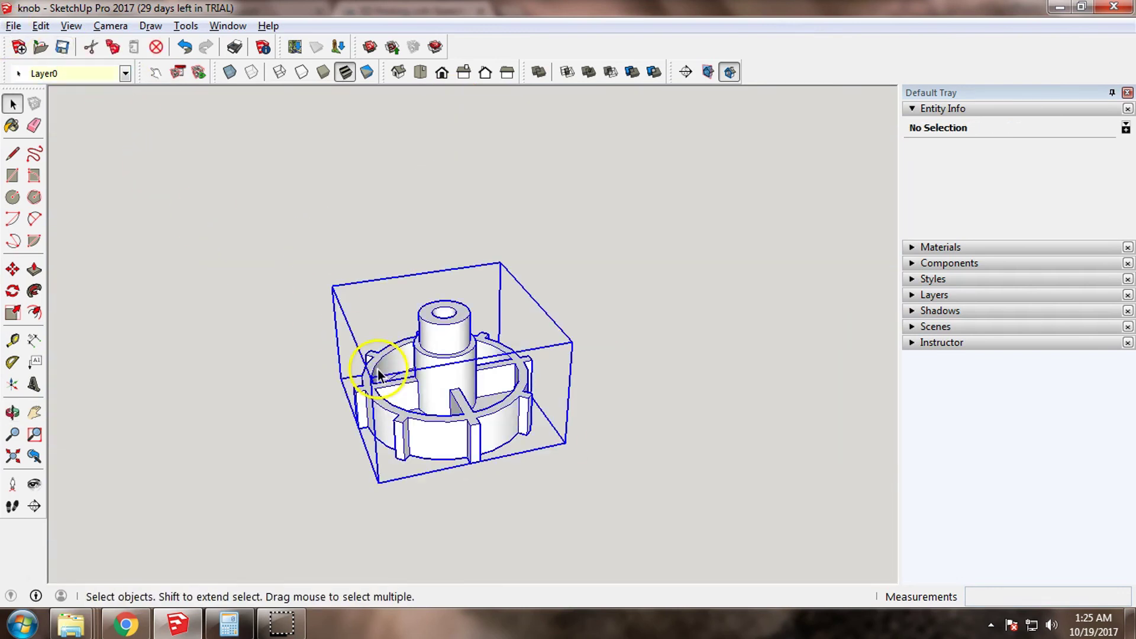
pyautogui.click(13, 26)
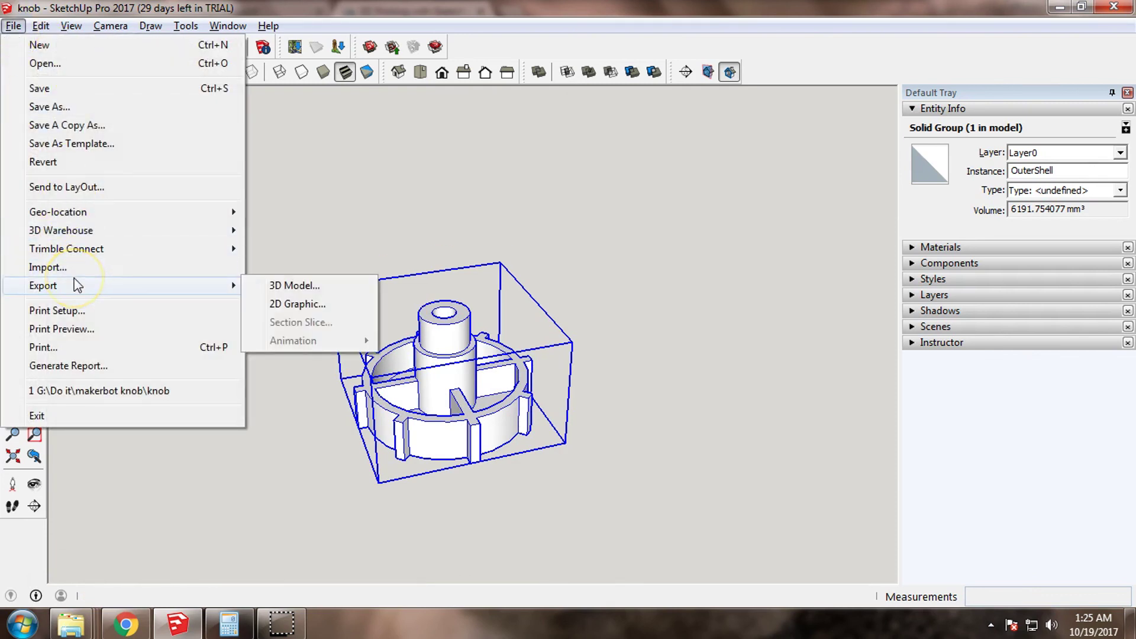
pyautogui.click(14, 26)
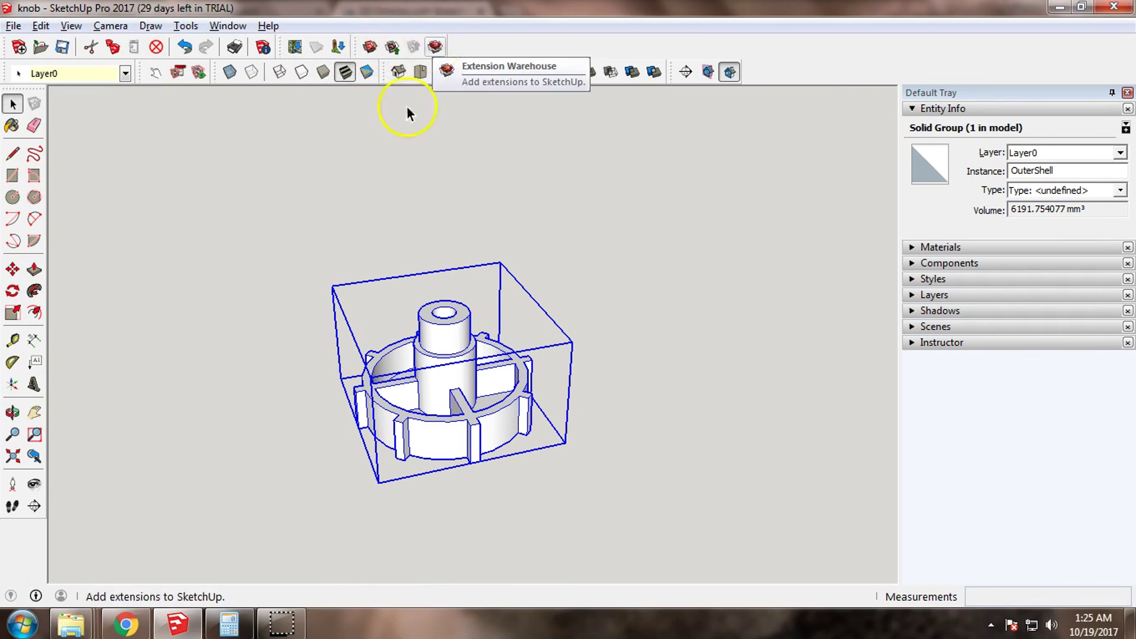
pyautogui.click(12, 26)
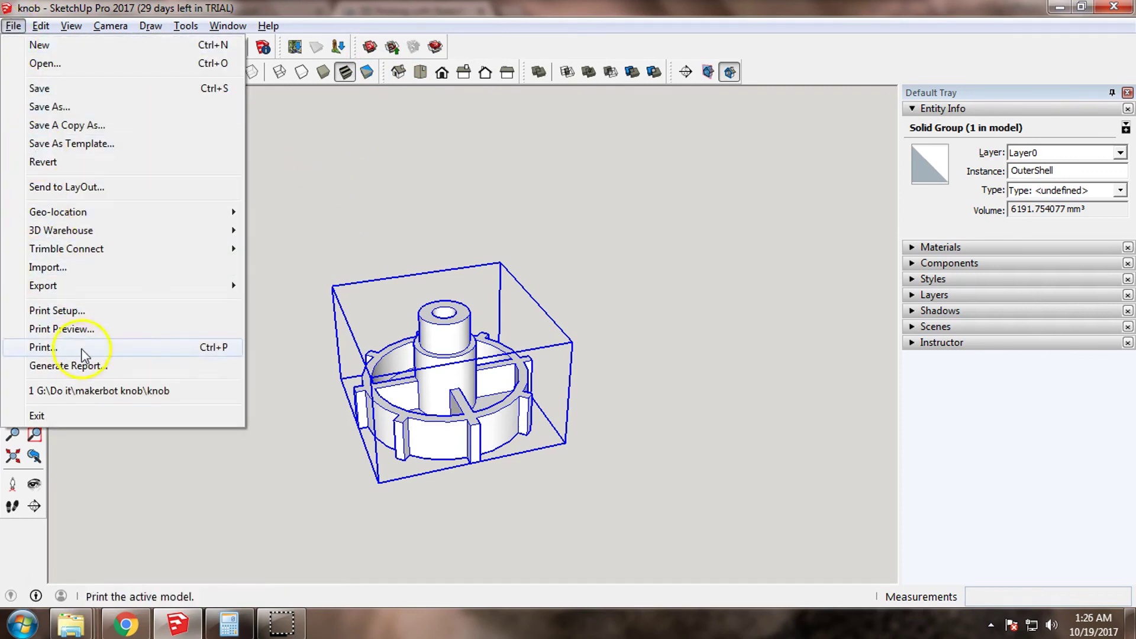
pyautogui.moveTo(74, 288)
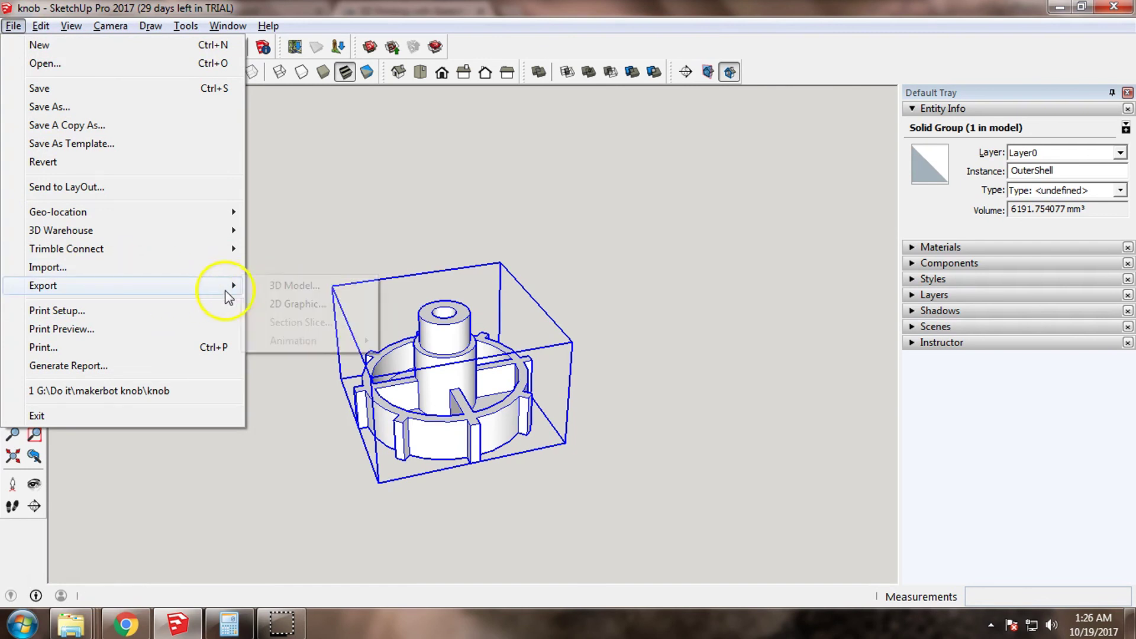
pyautogui.click(289, 286)
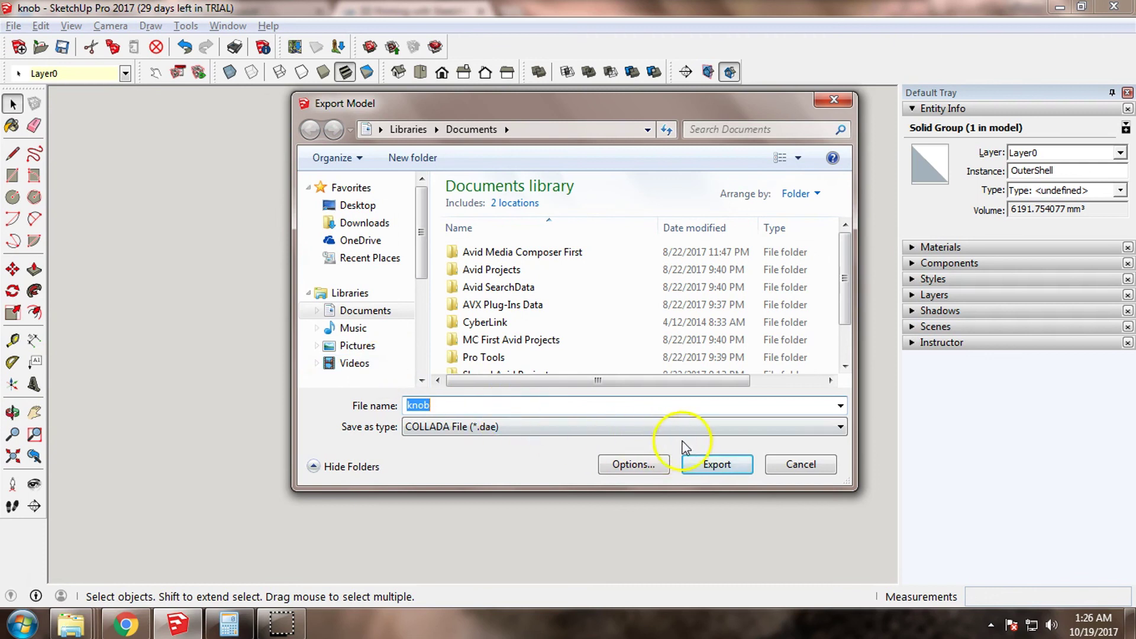
pyautogui.click(684, 427)
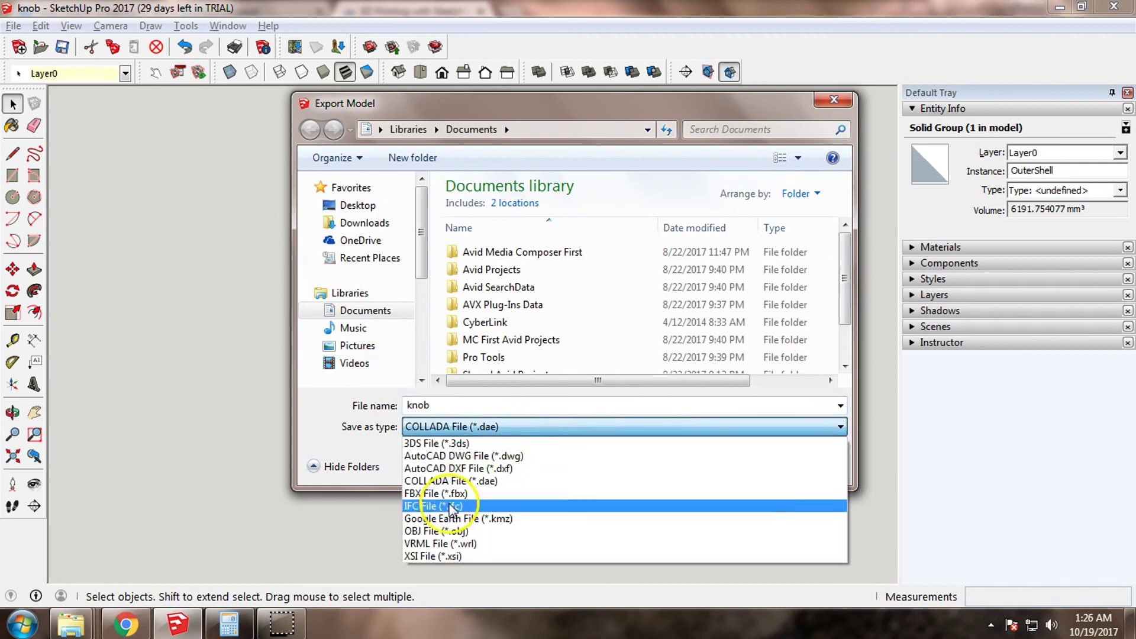
pyautogui.click(442, 531)
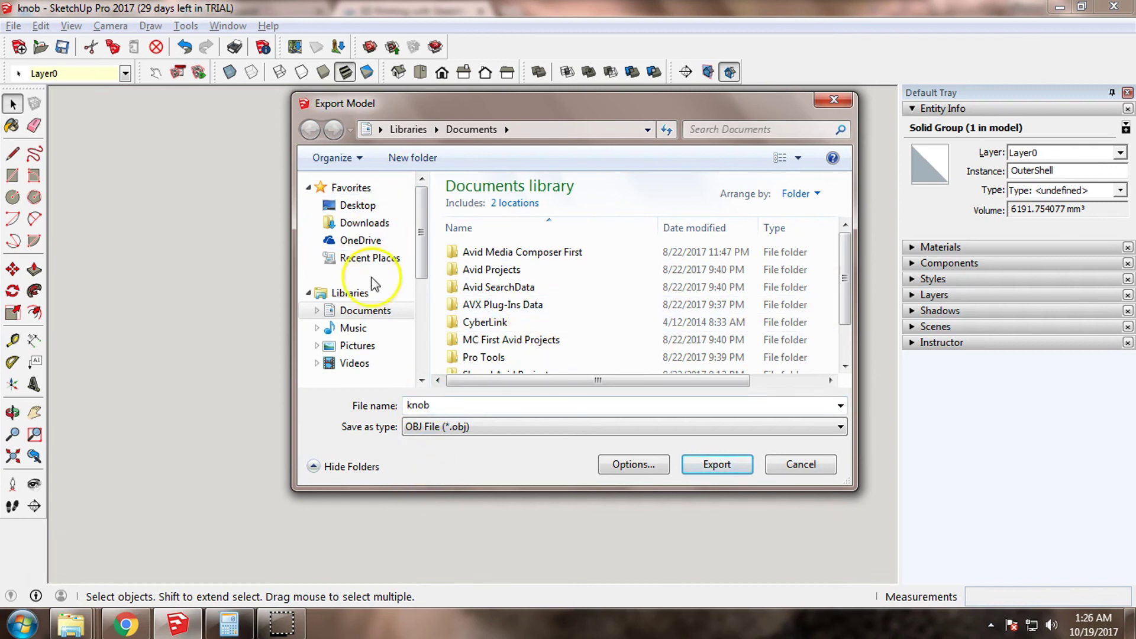
pyautogui.click(715, 464)
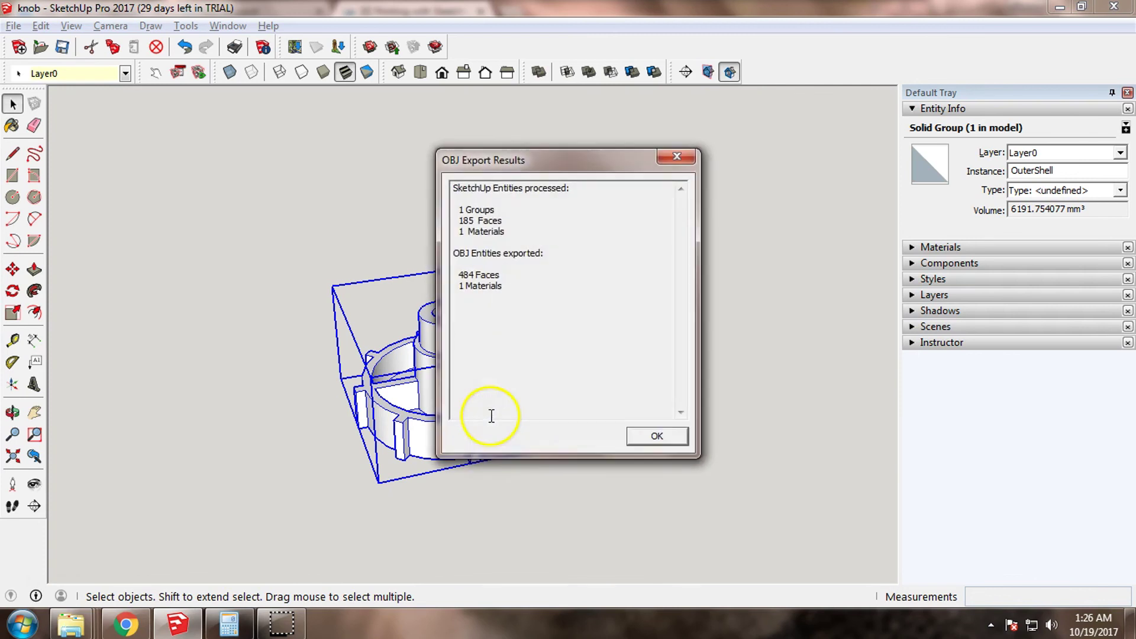
pyautogui.click(658, 437)
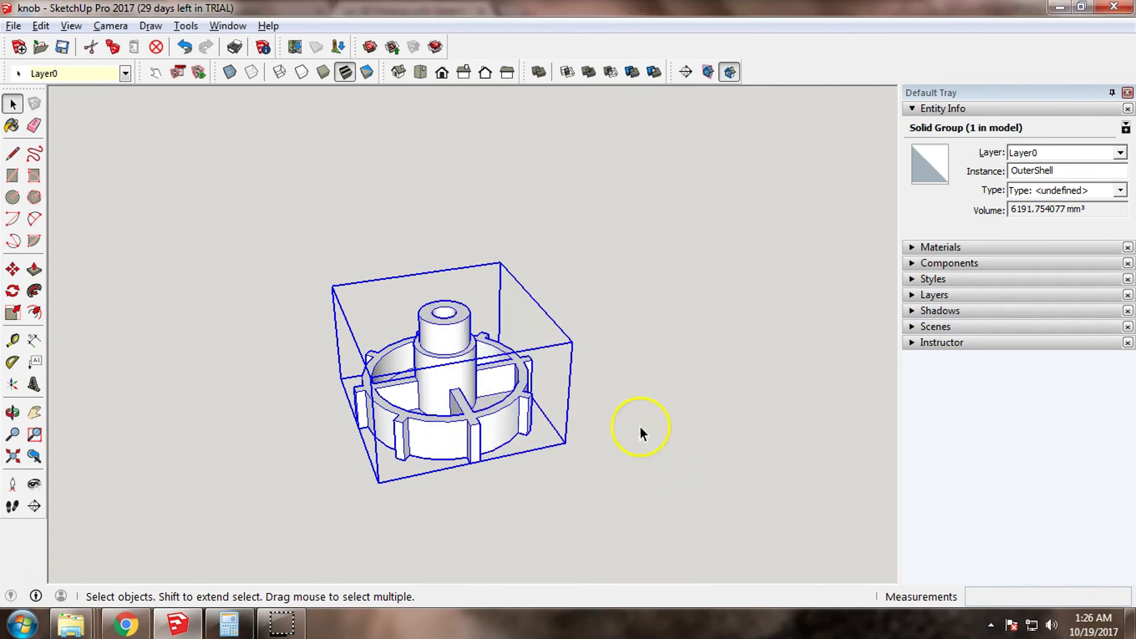